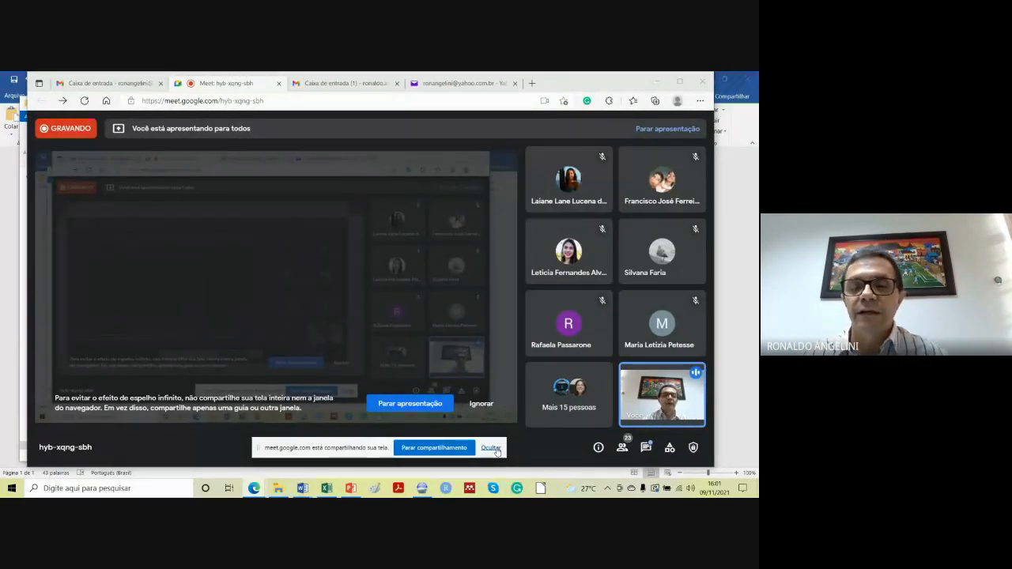
Hide the screen-sharing notice, switch to Ecopath with Ecosim and reposition its window over the meeting.
click(496, 451)
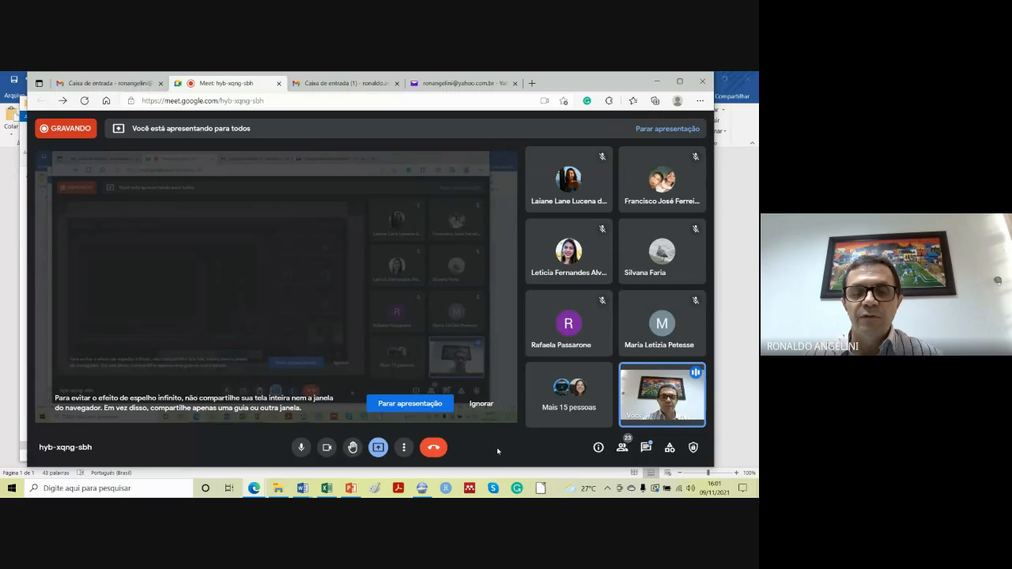
click(422, 487)
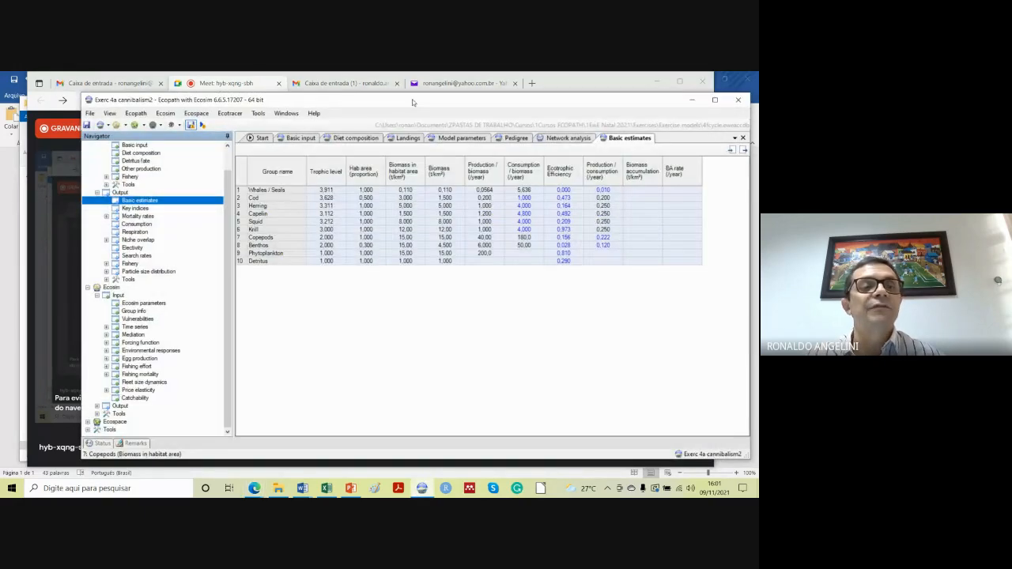
drag(412, 102, 356, 86)
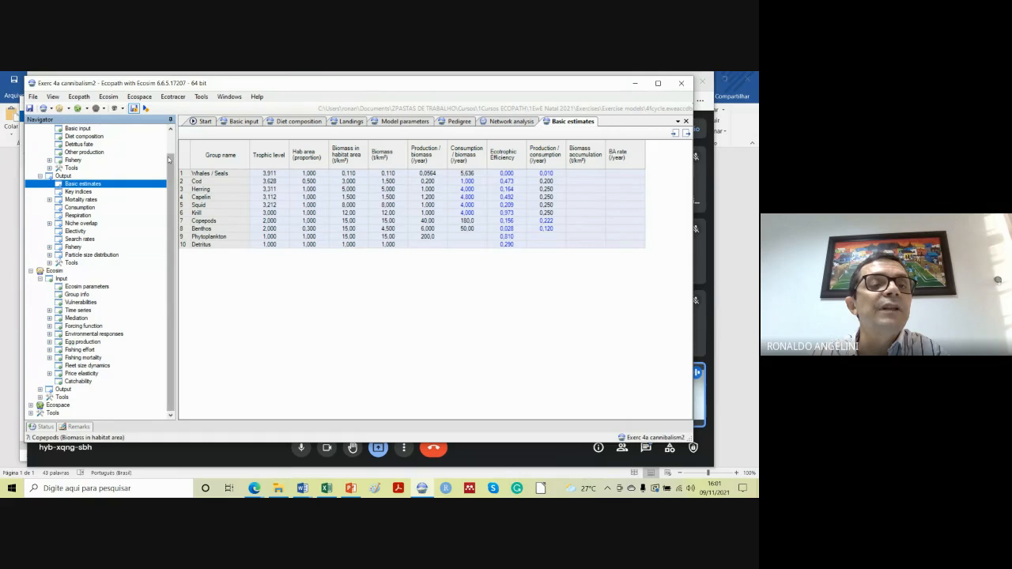
Display the Landings table among the Ecopath fishery inputs.
drag(170, 156, 169, 150)
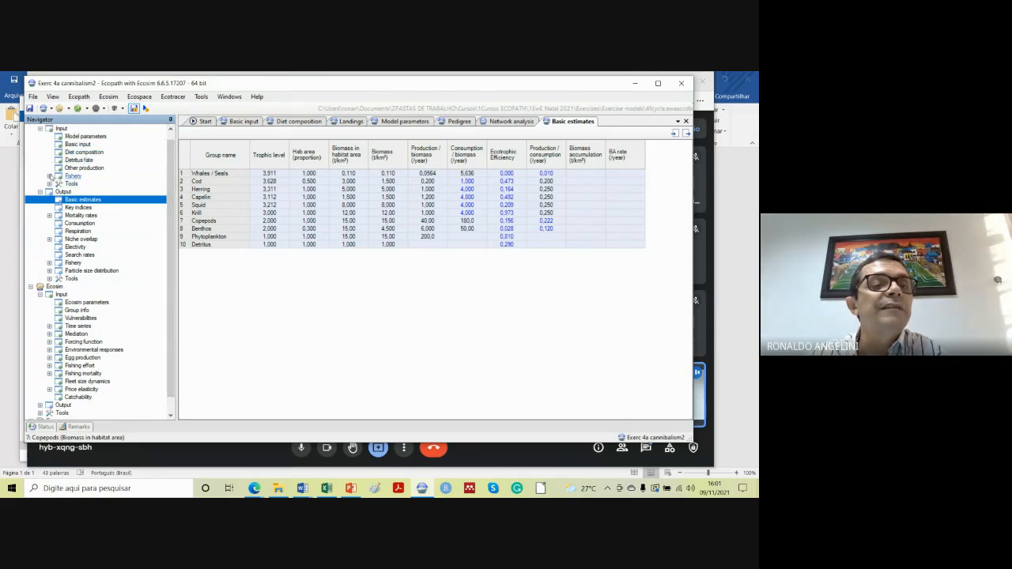
click(49, 175)
click(84, 191)
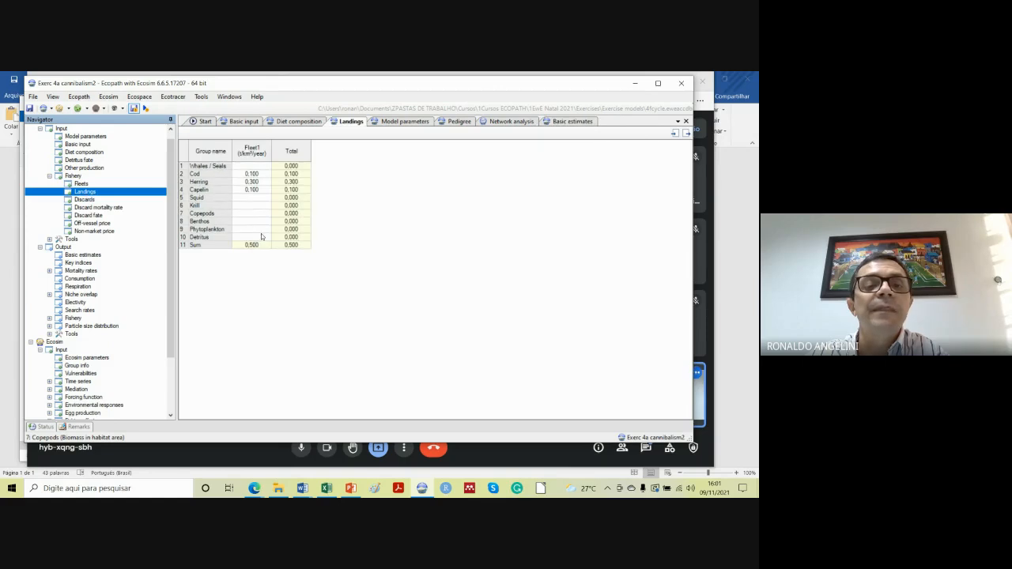
click(70, 175)
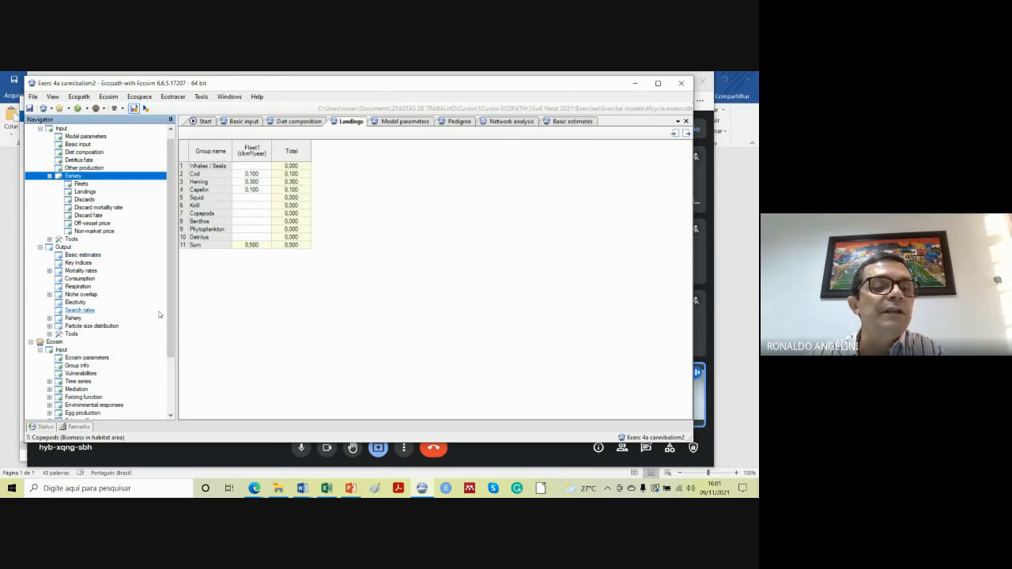
Expand the Fishery, Particle size distribution and Tools branches of the Ecopath output to show their contents.
scroll(171, 329, down, 3)
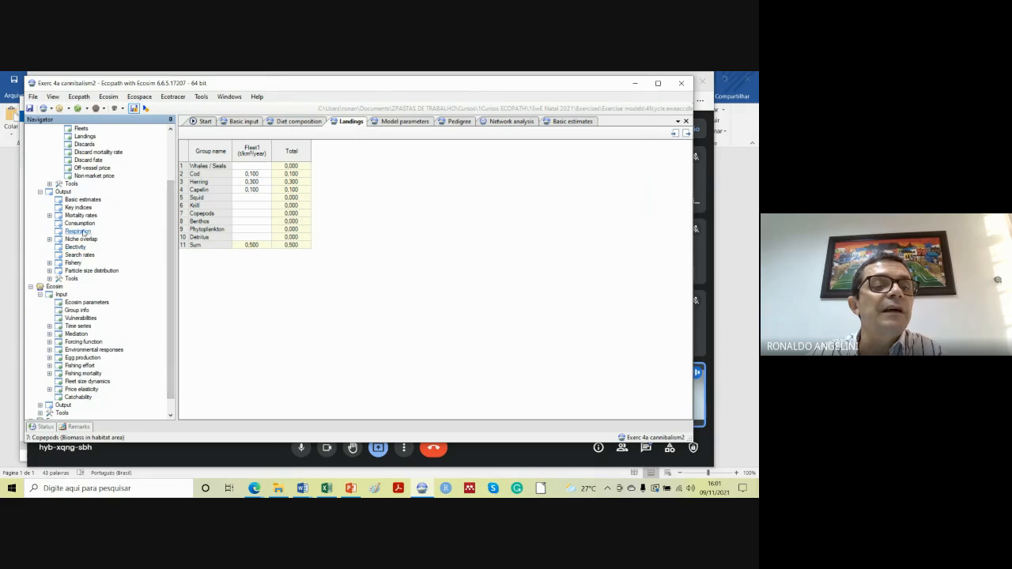
click(49, 262)
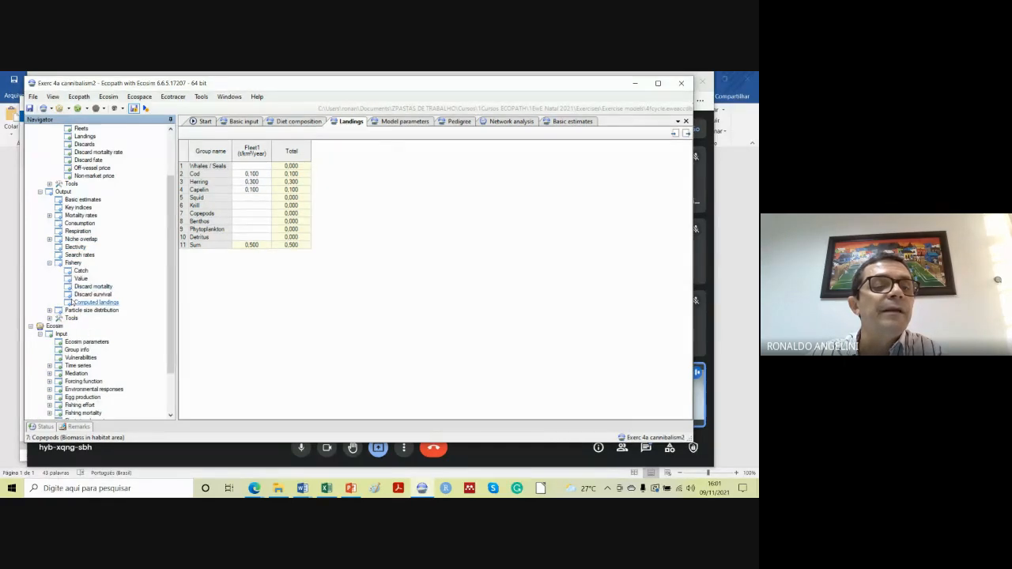
click(49, 310)
click(49, 365)
scroll(166, 334, down, 3)
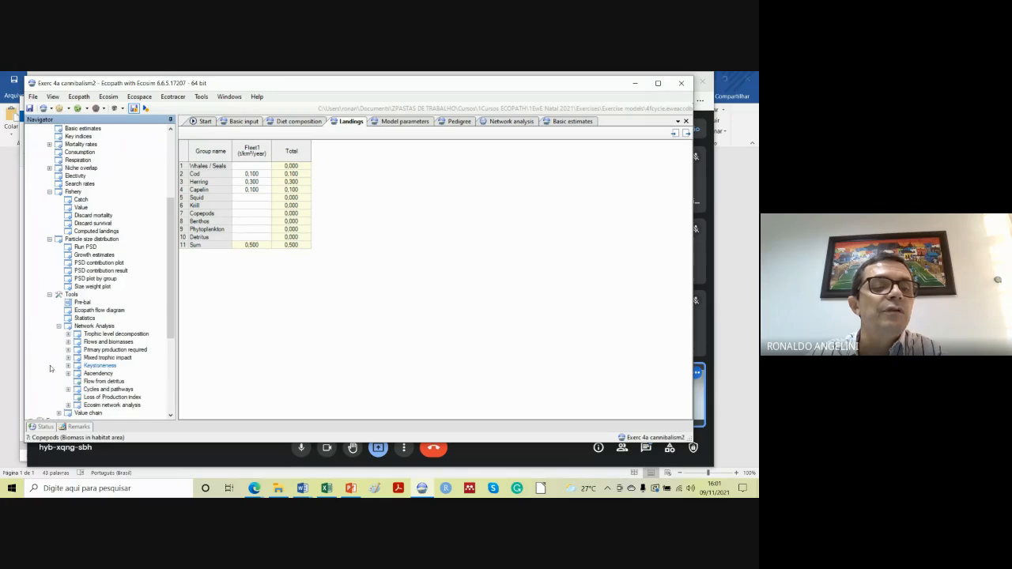
scroll(118, 300, down, 4)
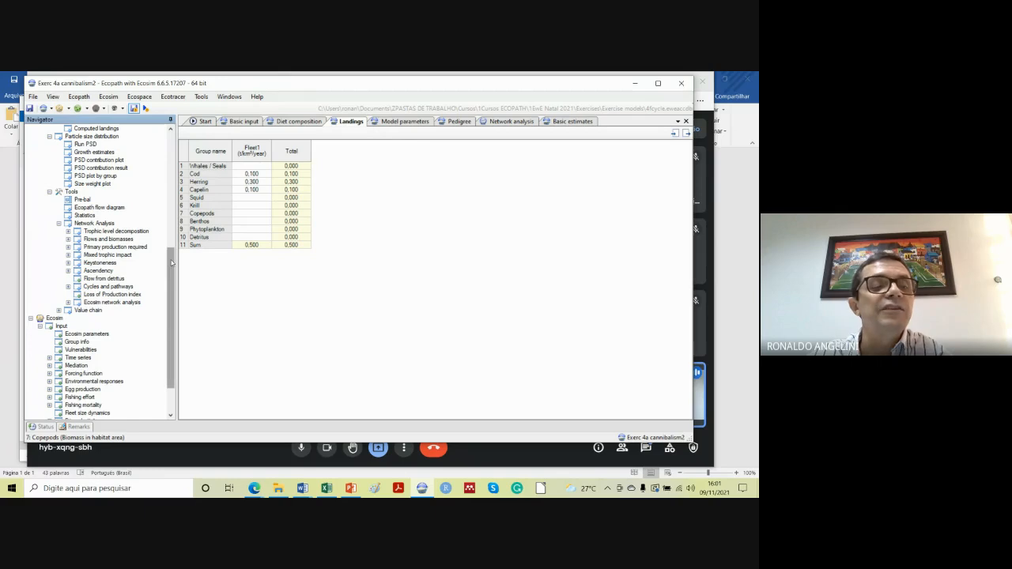
Create an Ecosim scenario for the model, keeping the default name "New Ecosim scenario".
scroll(171, 264, down, 1)
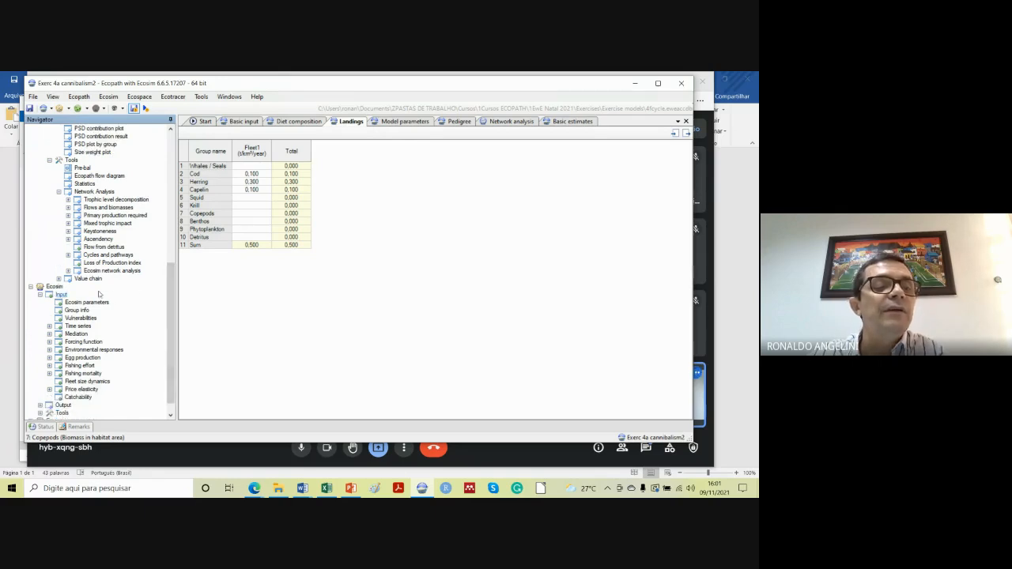
double_click(61, 294)
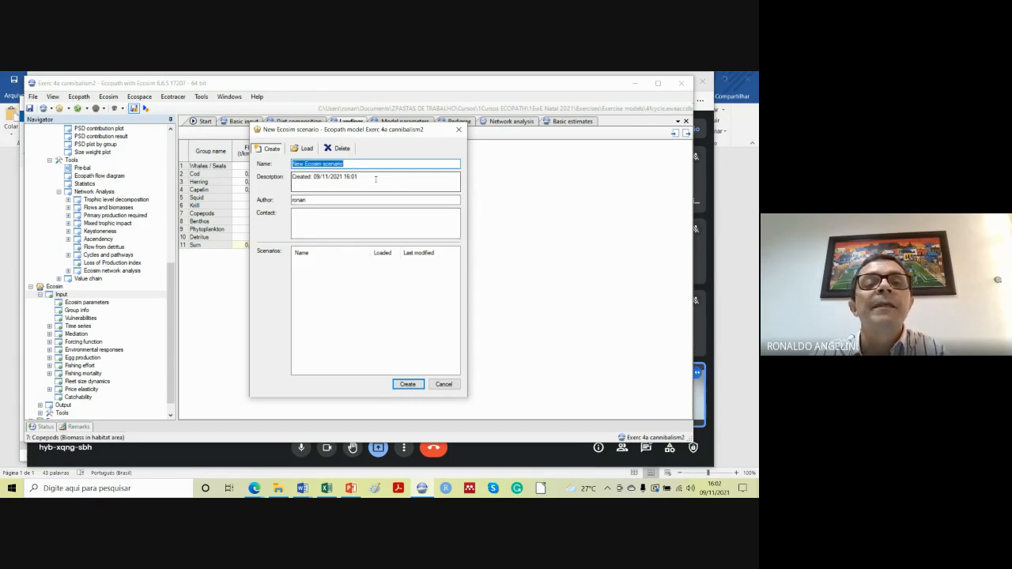
click(407, 385)
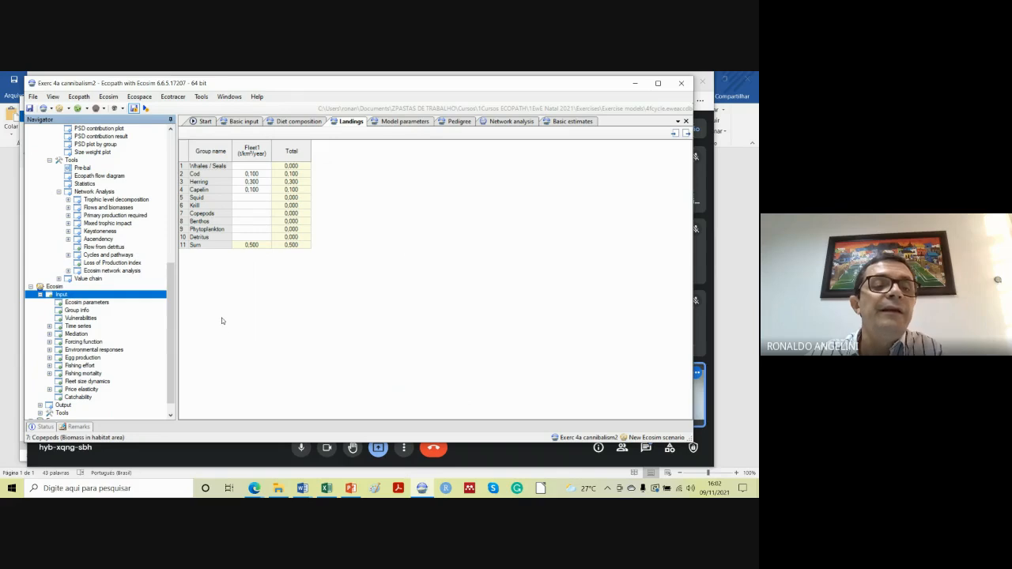
Set the duration of simulation to 10 years in the Ecosim parameters.
click(89, 303)
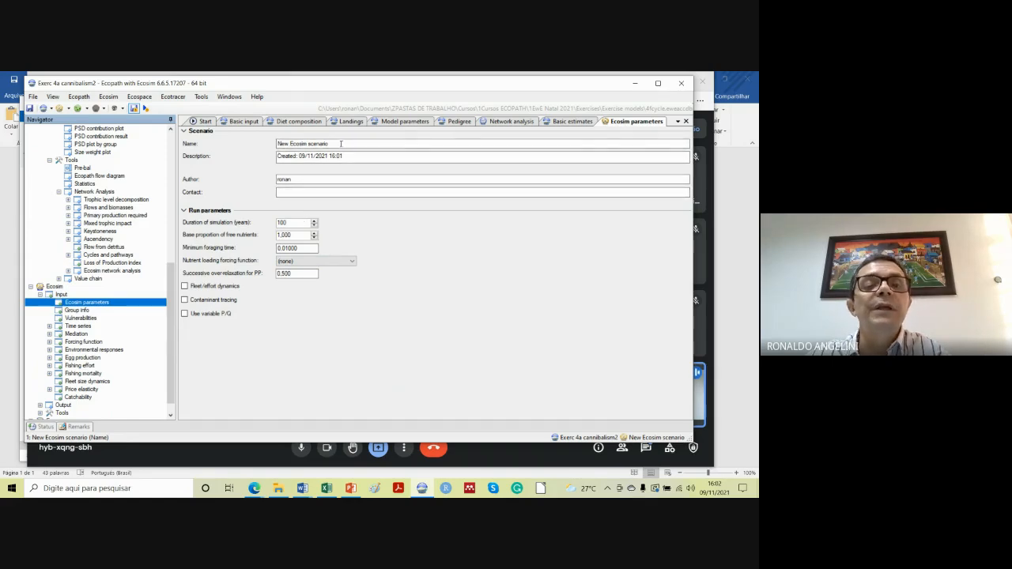
click(285, 159)
click(341, 156)
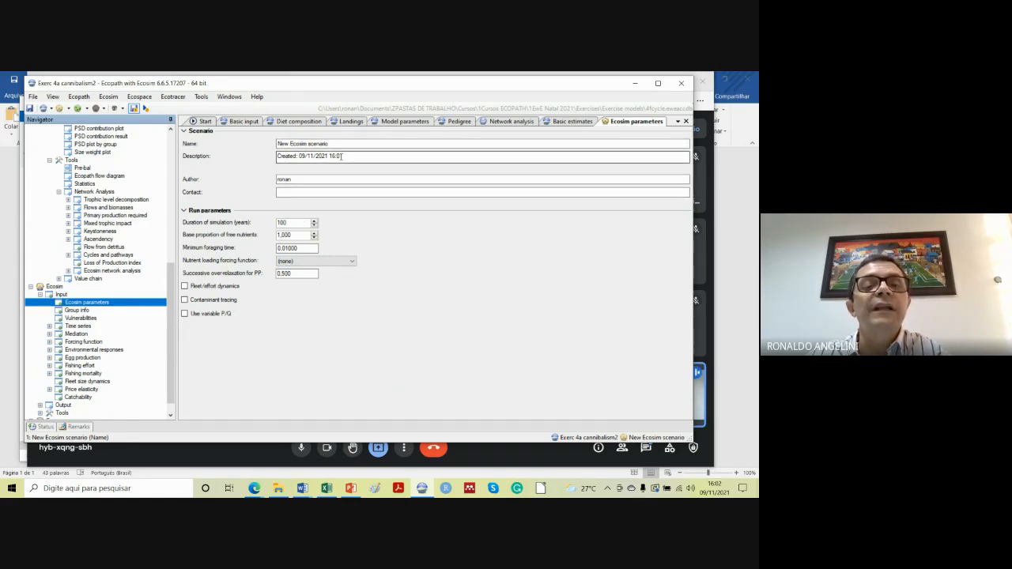
click(301, 179)
click(307, 194)
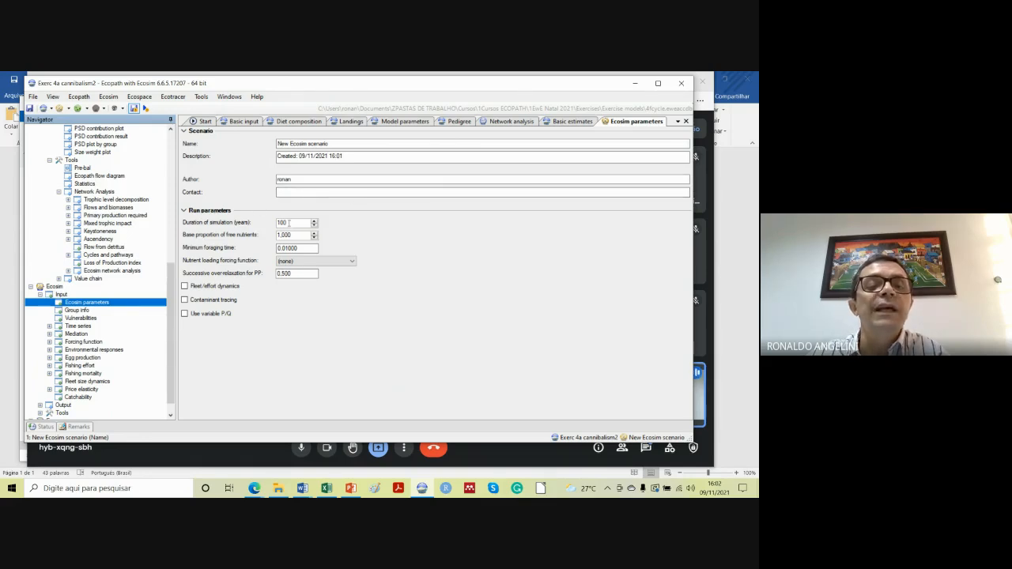
click(290, 223)
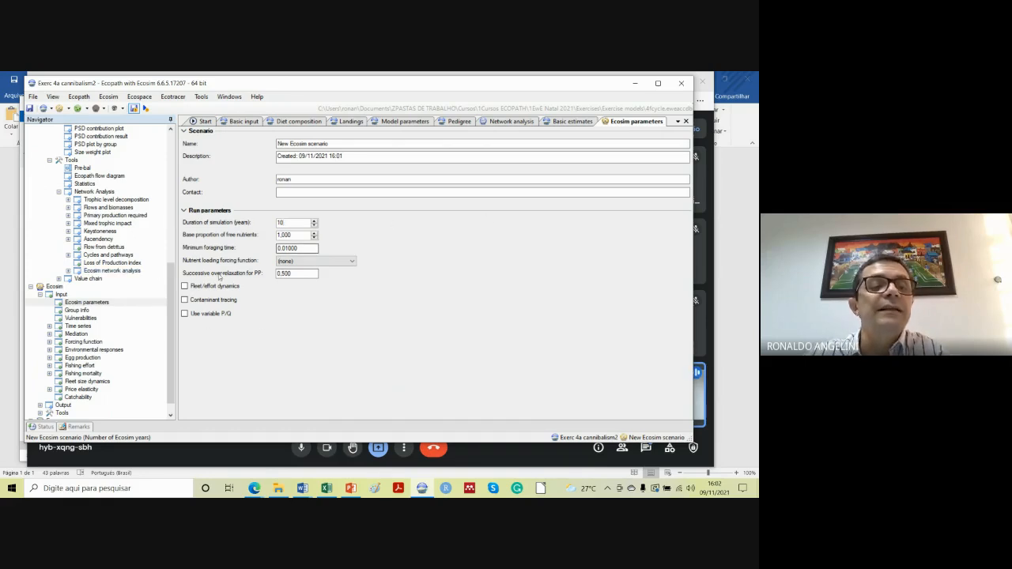
Display the Ecosim Group info table, and run the Ecosim simulation for all groups.
click(83, 312)
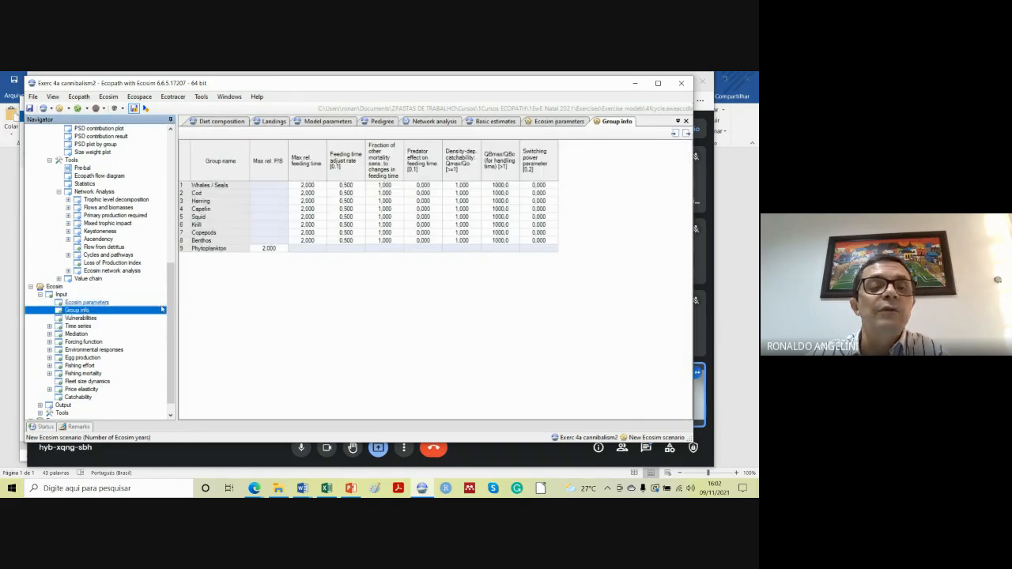
scroll(173, 327, down, 1)
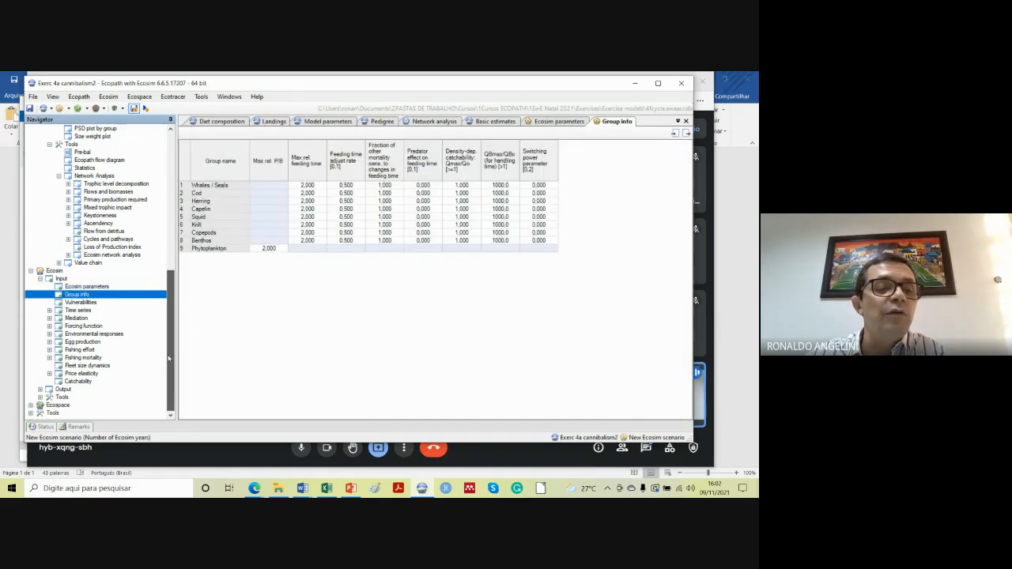
click(40, 391)
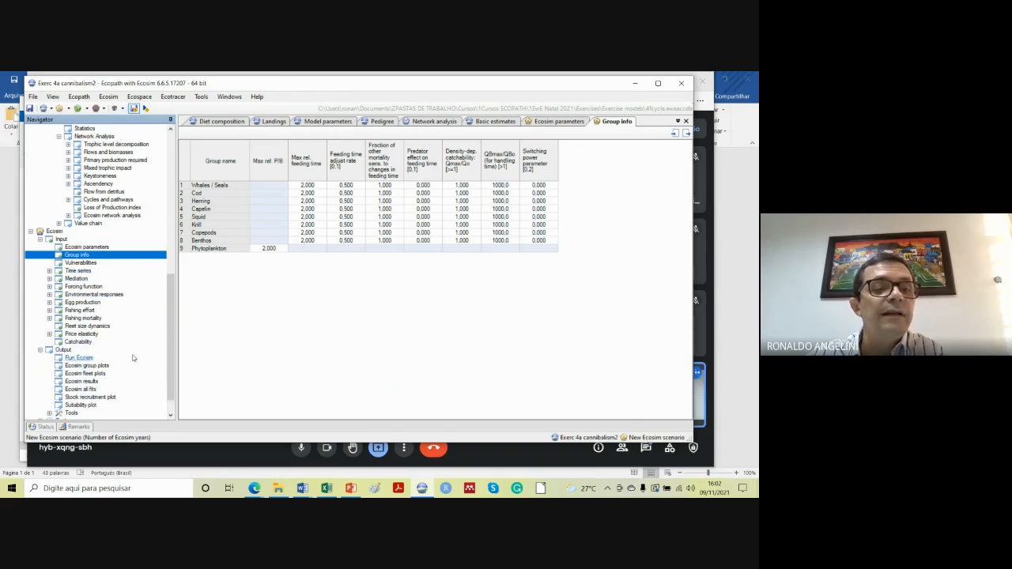
drag(171, 388, 171, 403)
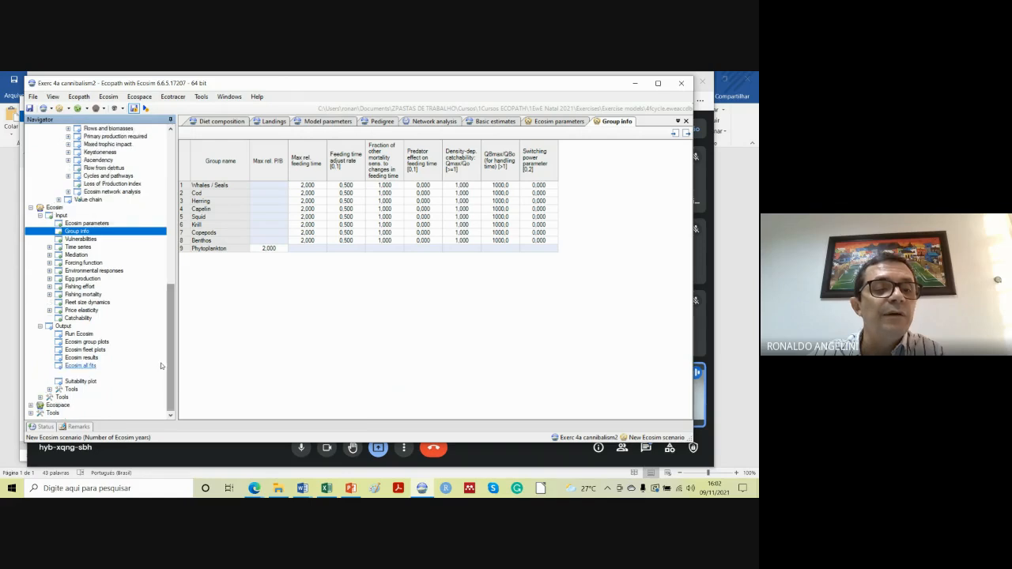
click(84, 336)
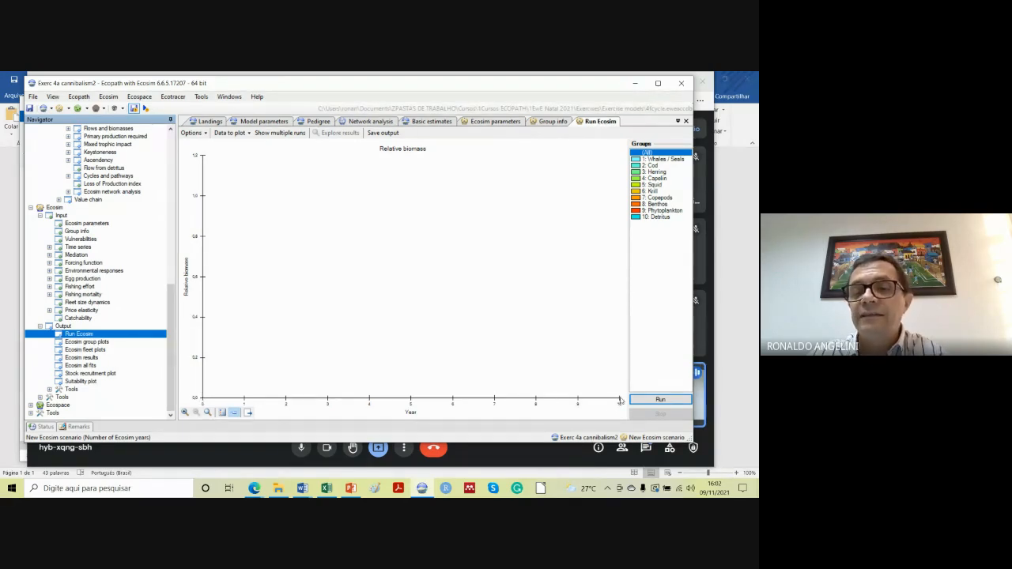
click(661, 400)
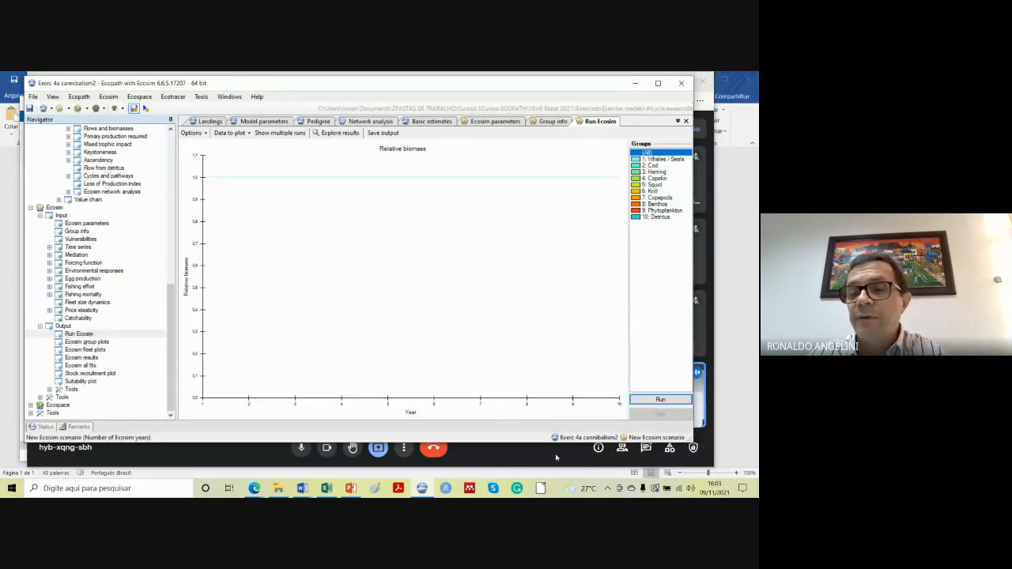
Switch to the Google Meet window, dismiss the raised-hand notification and return to Ecopath with Ecosim.
key(alt+Tab)
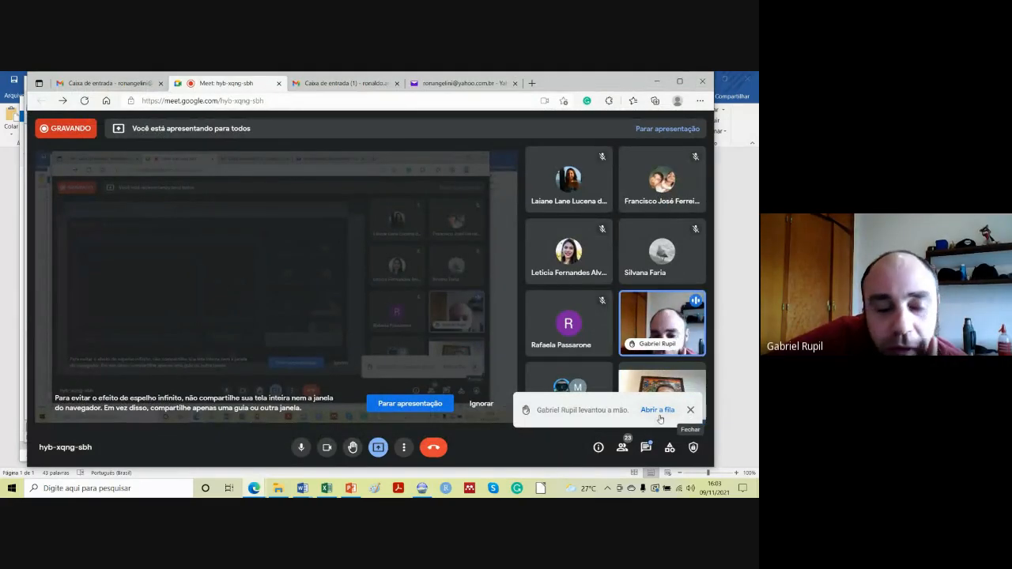
click(690, 410)
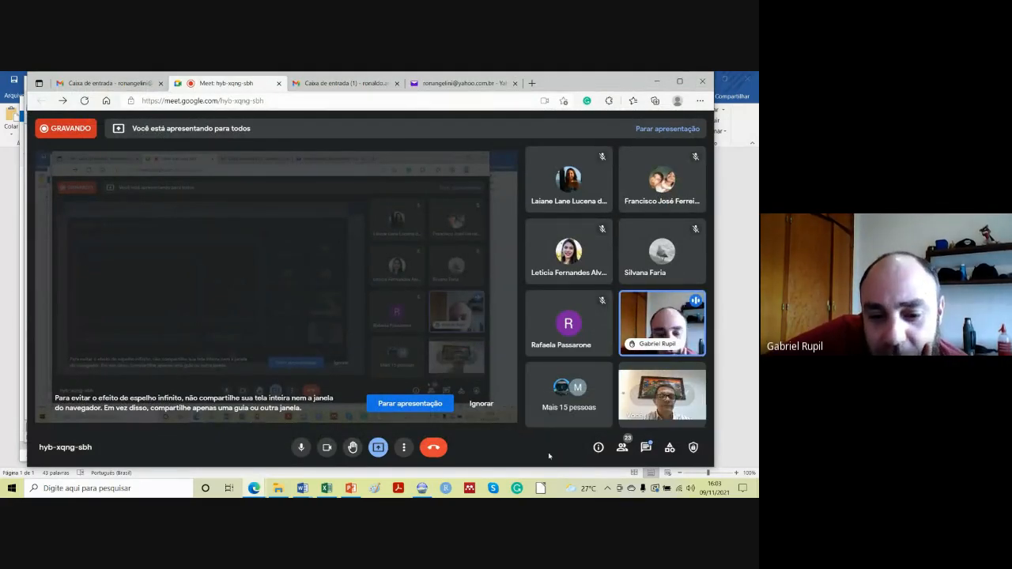
click(423, 488)
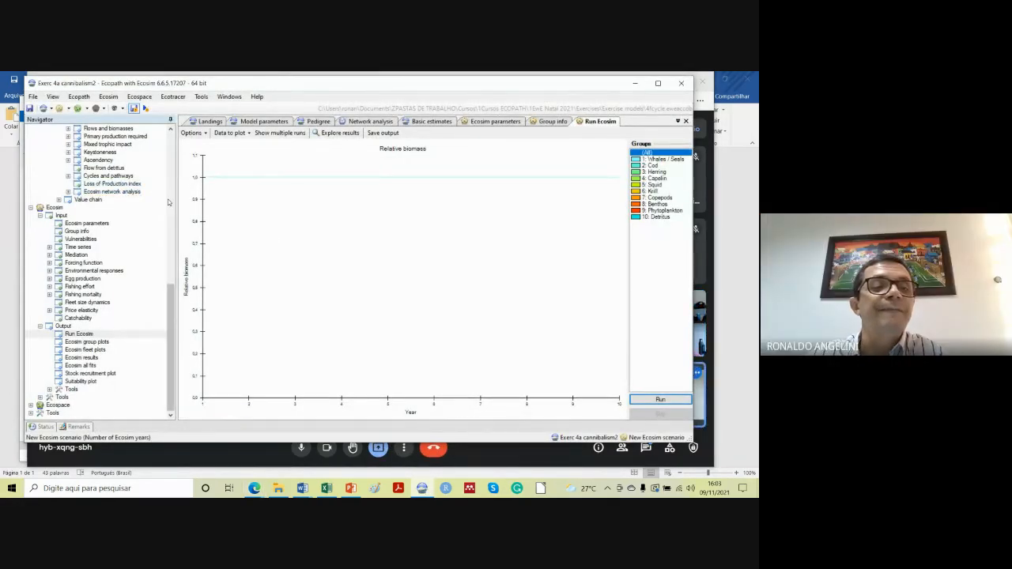
Reopen the Ecosim parameters to check the duration of simulation.
drag(171, 288, 172, 270)
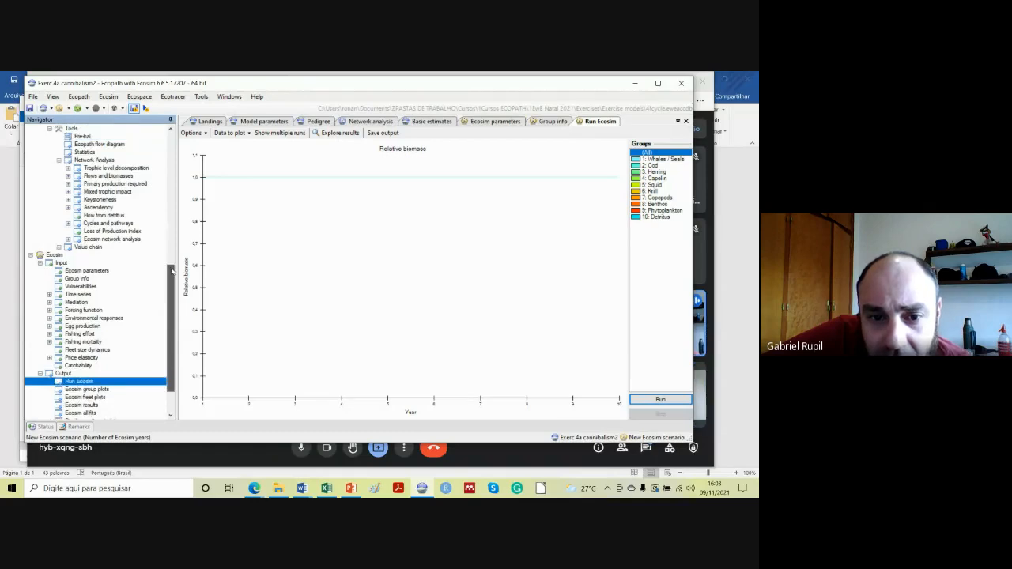
click(91, 271)
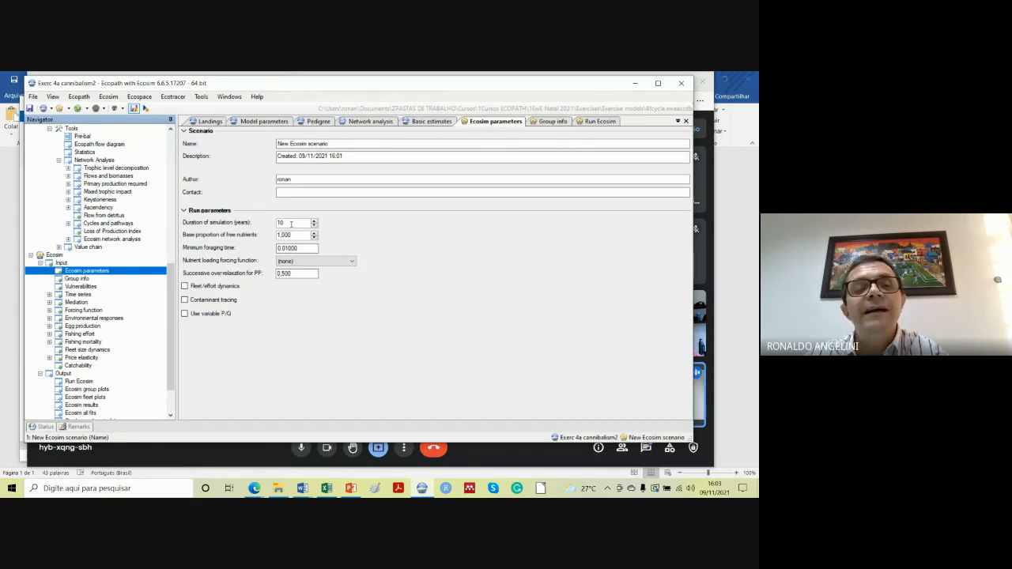
click(291, 224)
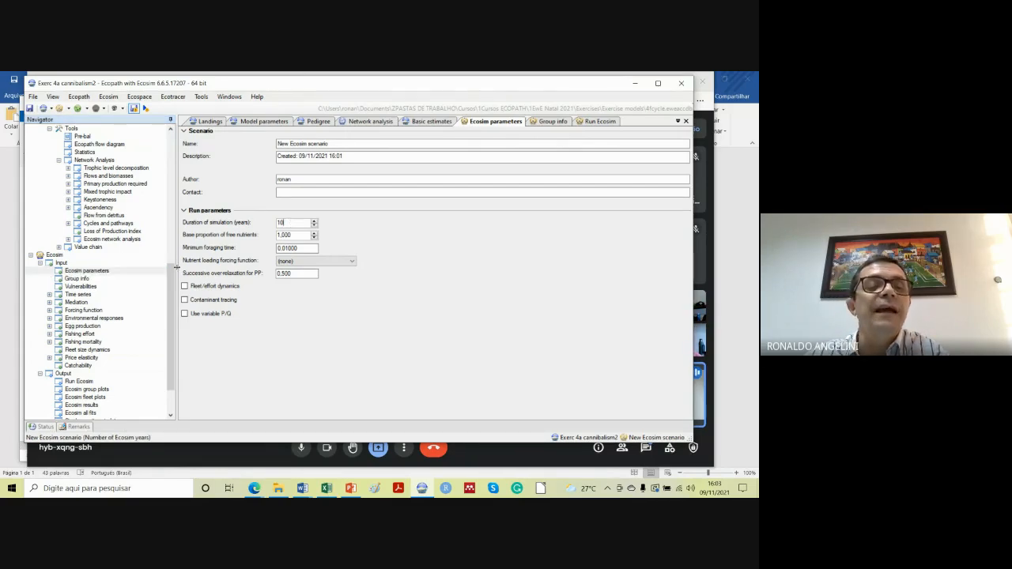
Rerun the Ecosim simulation and inspect the relative biomass line on the plot.
drag(173, 269, 166, 320)
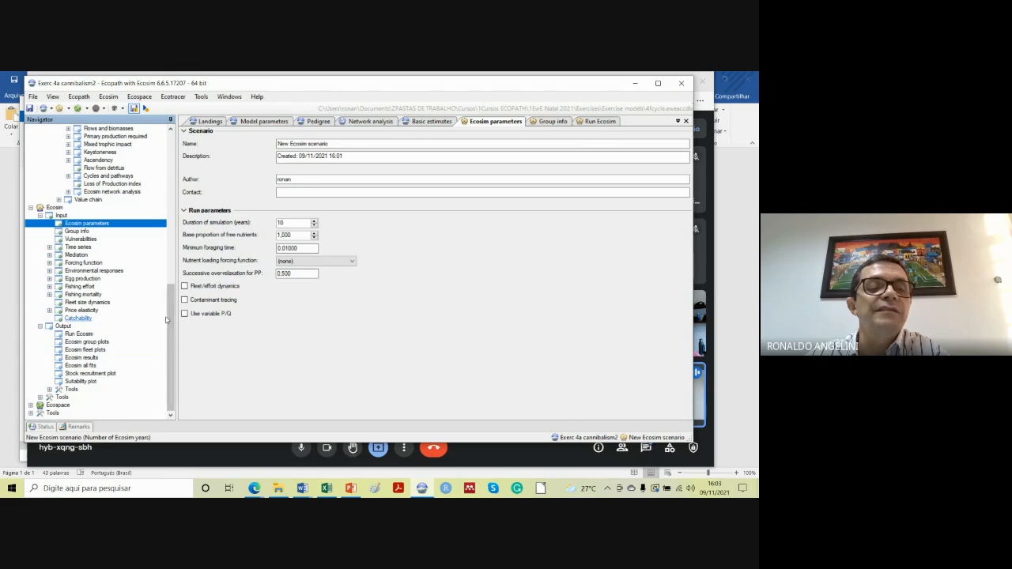
click(79, 334)
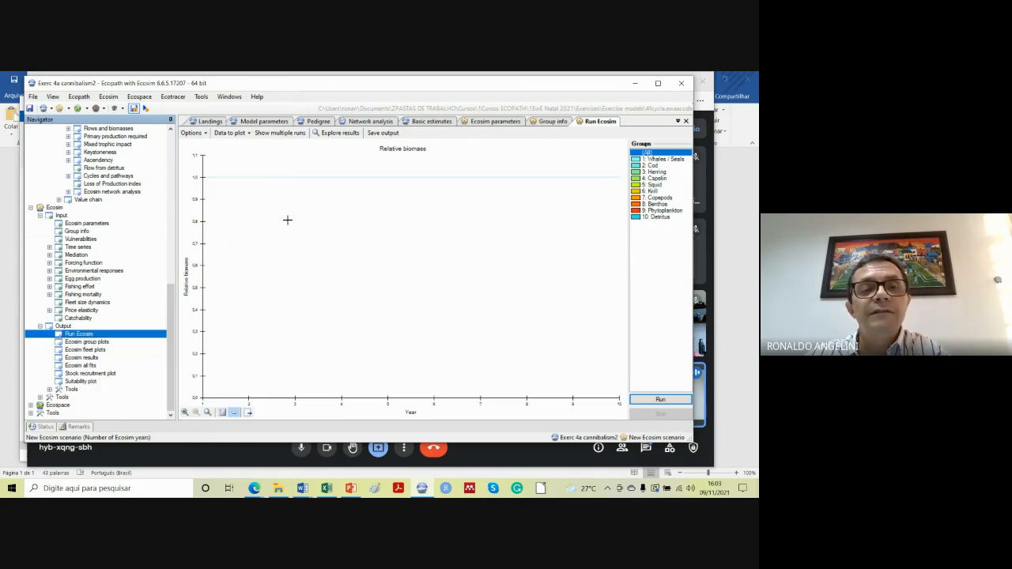
click(646, 398)
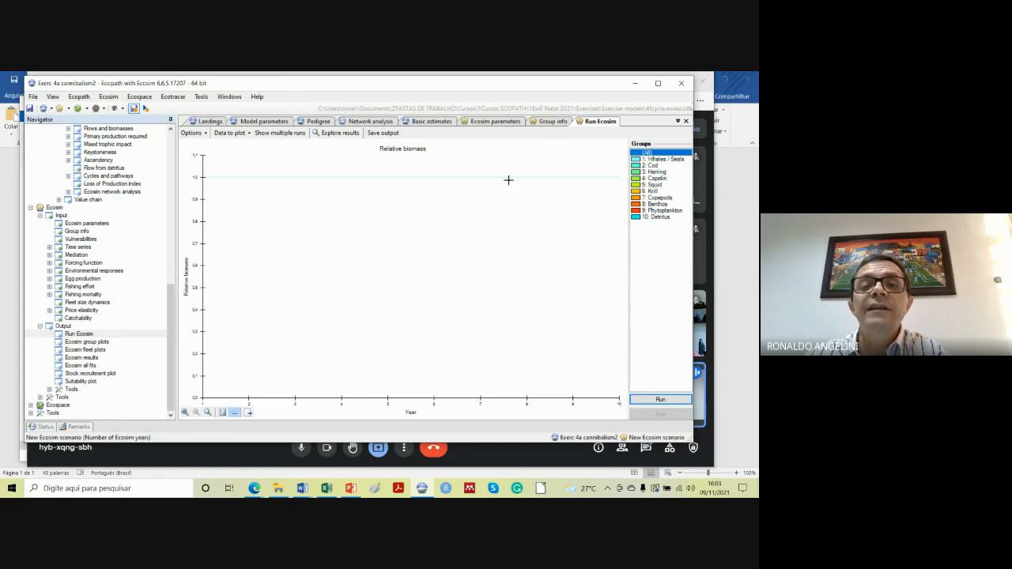
mouse_move(232, 177)
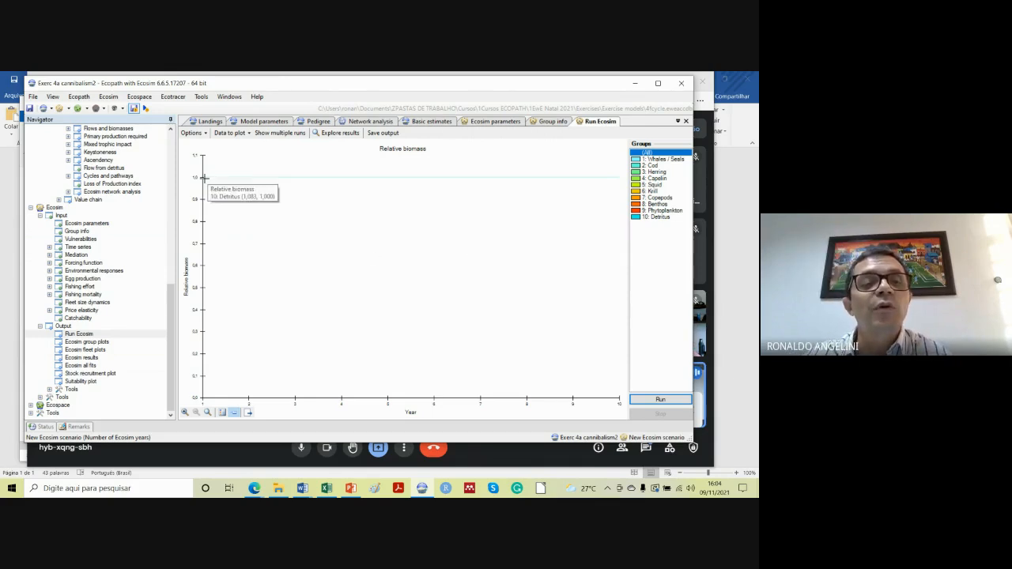
mouse_move(276, 174)
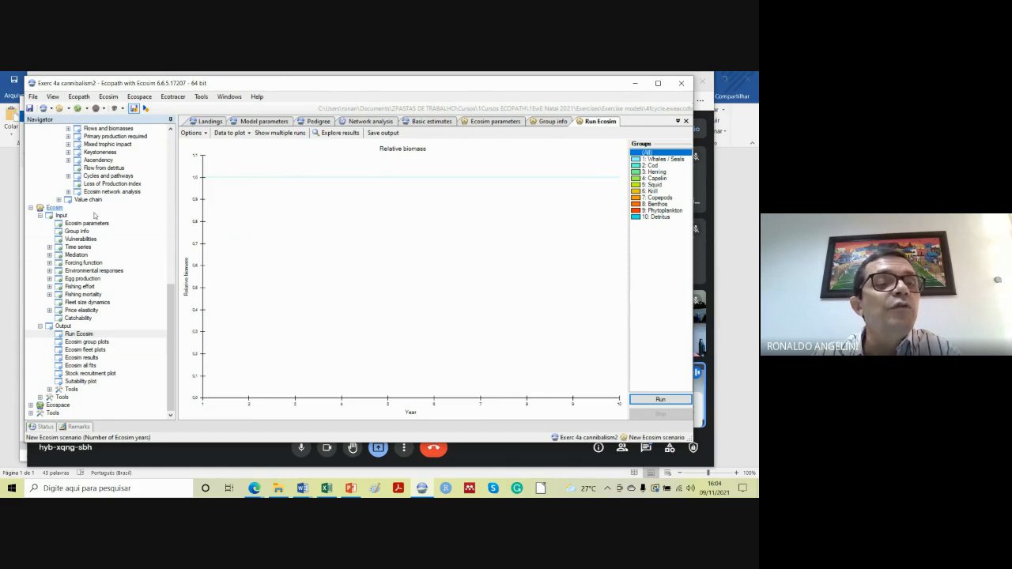
Open the Ecosim time series input and dismiss the dataset manager without loading a dataset.
click(49, 247)
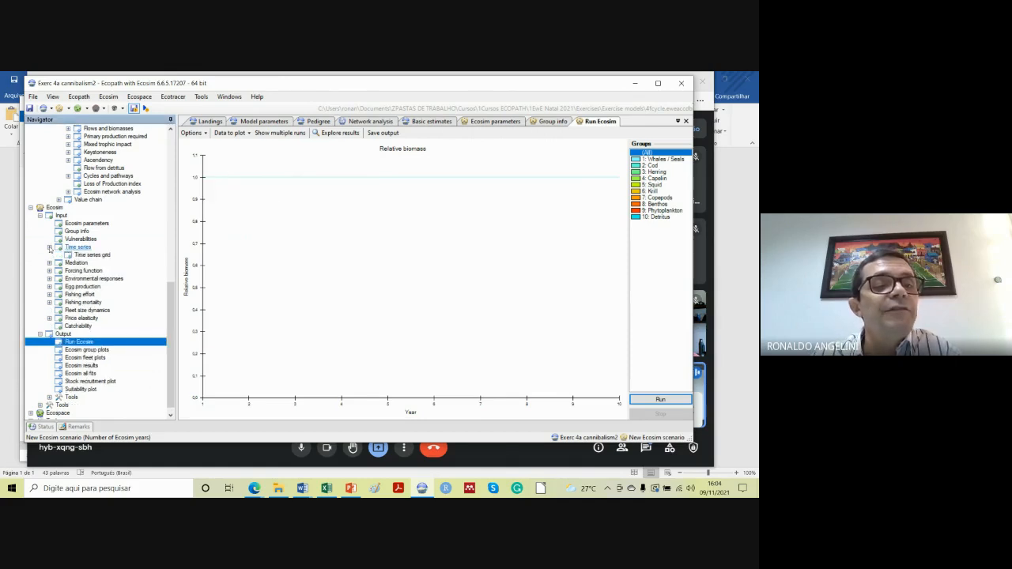
double_click(78, 247)
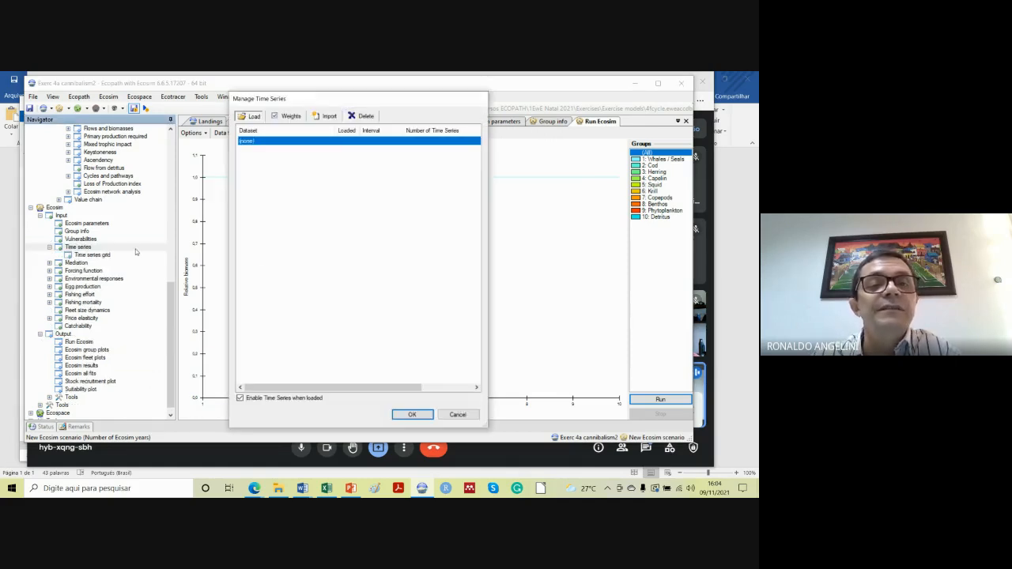
click(458, 414)
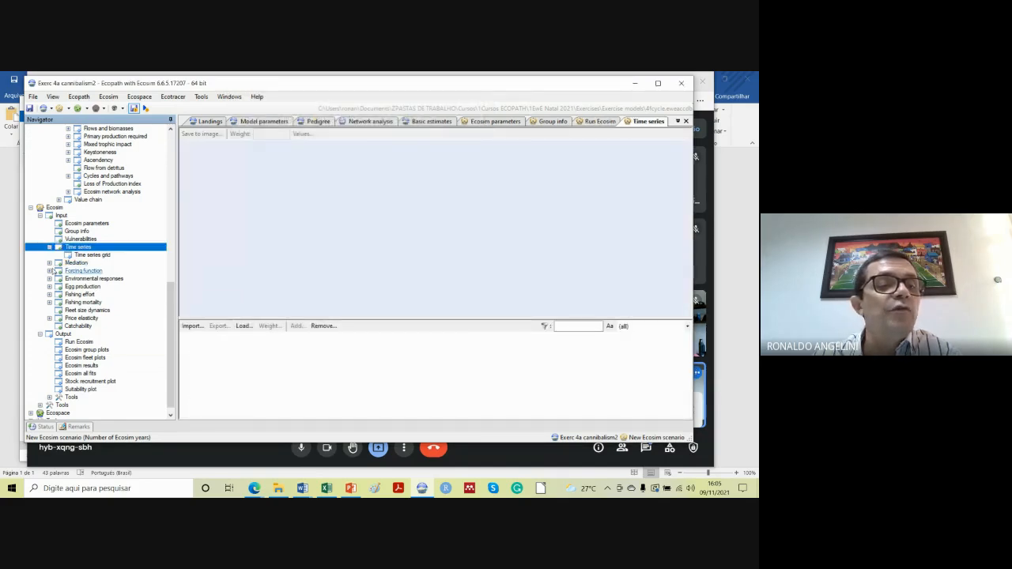
Open the Ecosim forcing function input and add a new forcing shape.
click(49, 271)
double_click(90, 272)
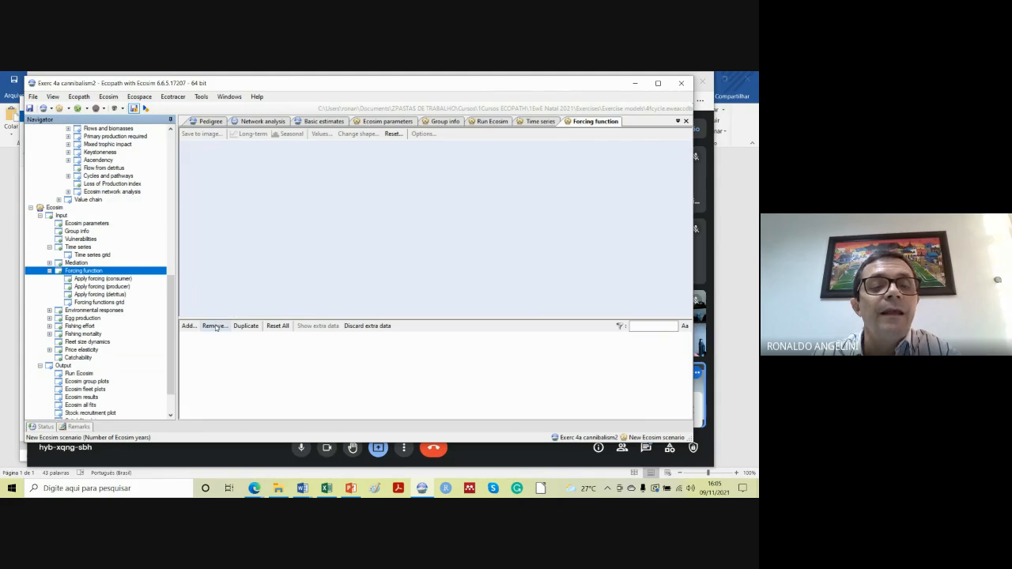
click(189, 326)
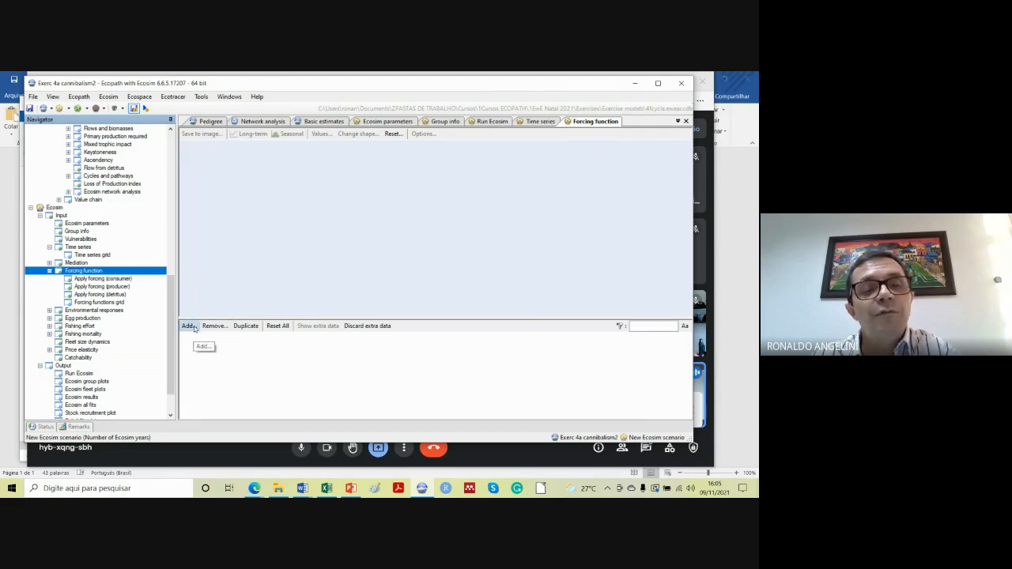
click(336, 292)
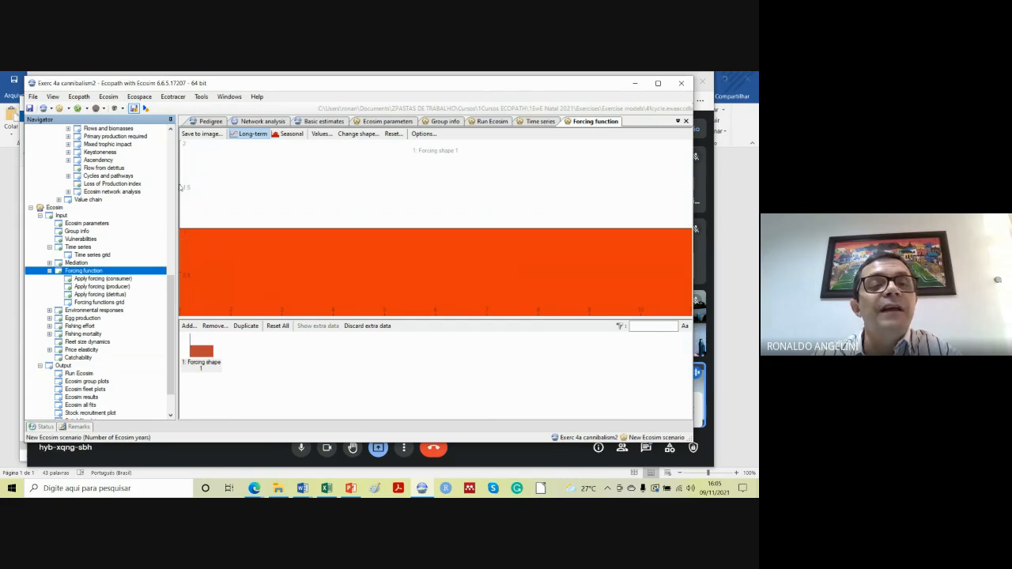
Sketch the long-term forcing shape as a steady decline from about 1.48 at the start to about 0 at year 10.
click(180, 188)
drag(180, 188, 331, 232)
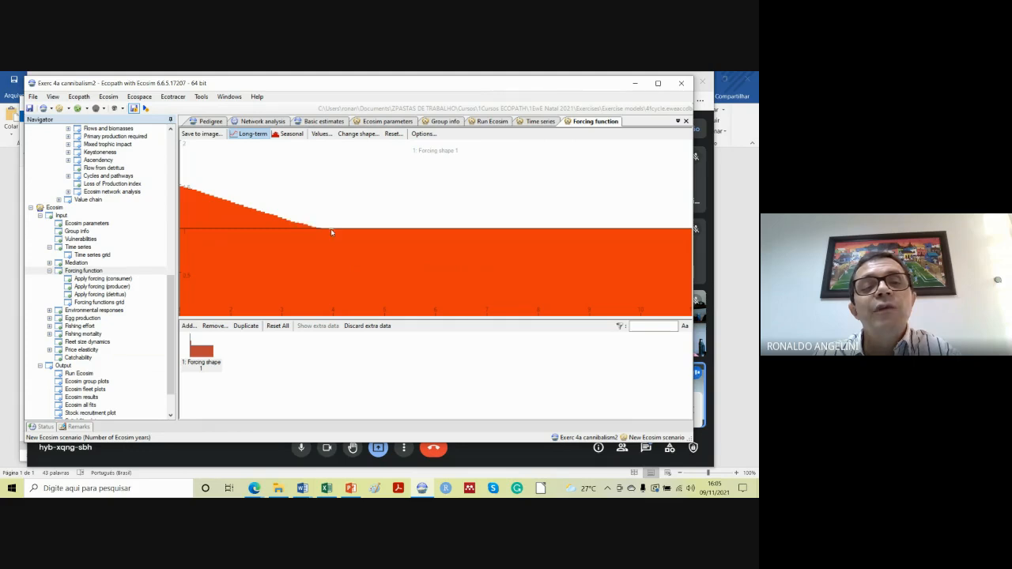
drag(413, 255, 693, 317)
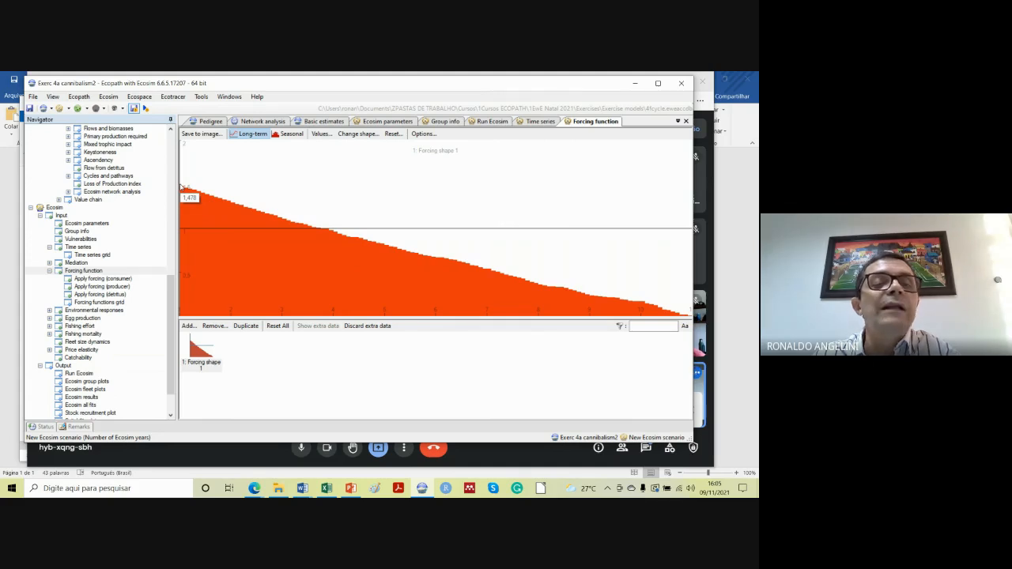
Inspect the forcing shape's monthly values over the whole time range and close the list without changes.
click(321, 133)
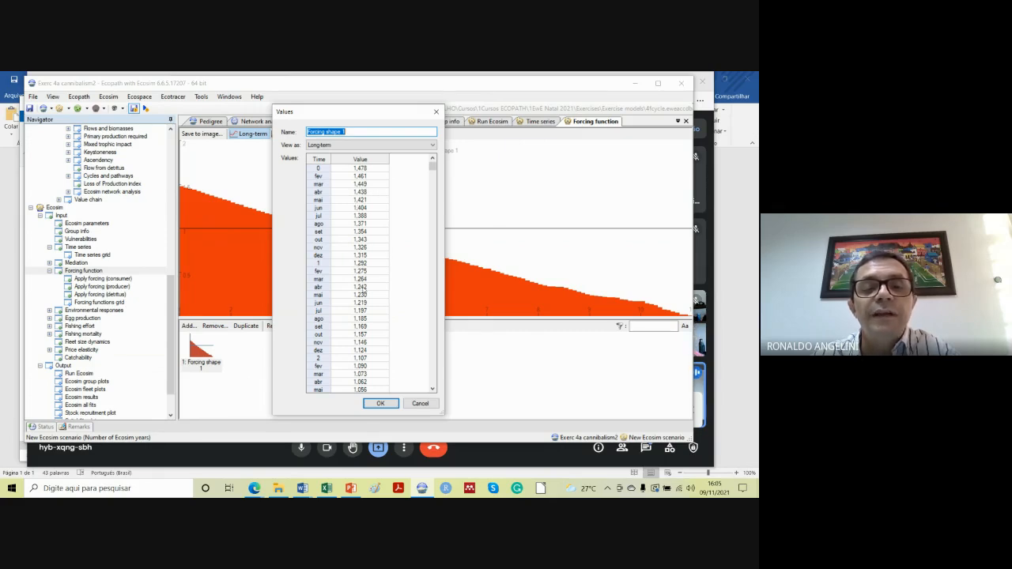
scroll(367, 291, down, 9)
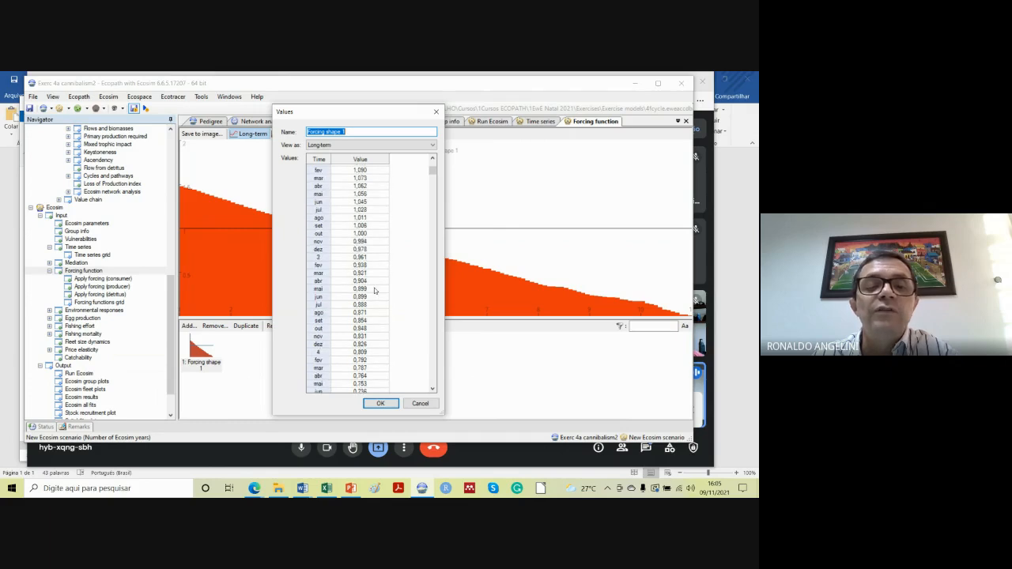
scroll(374, 292, down, 15)
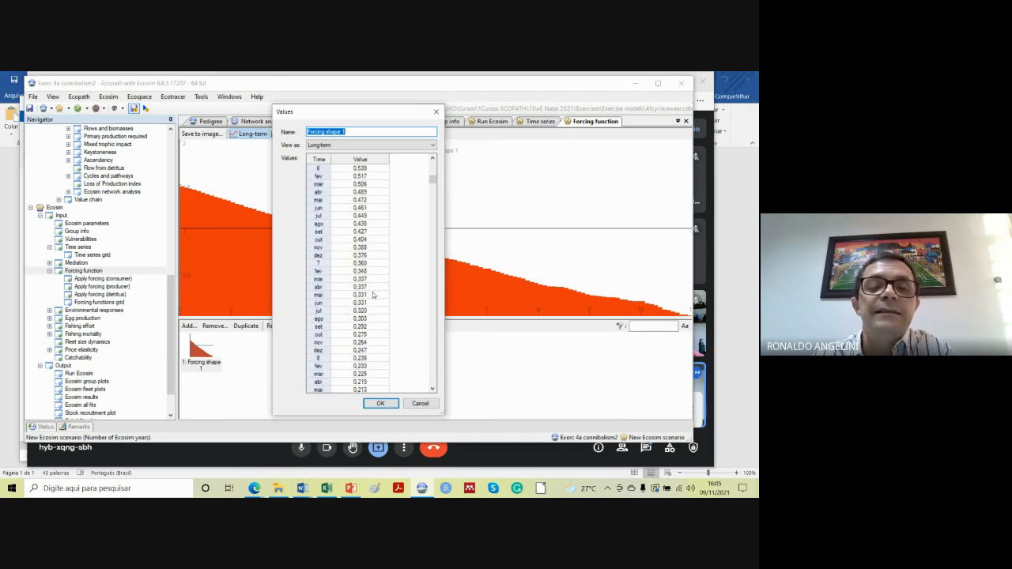
scroll(373, 294, down, 12)
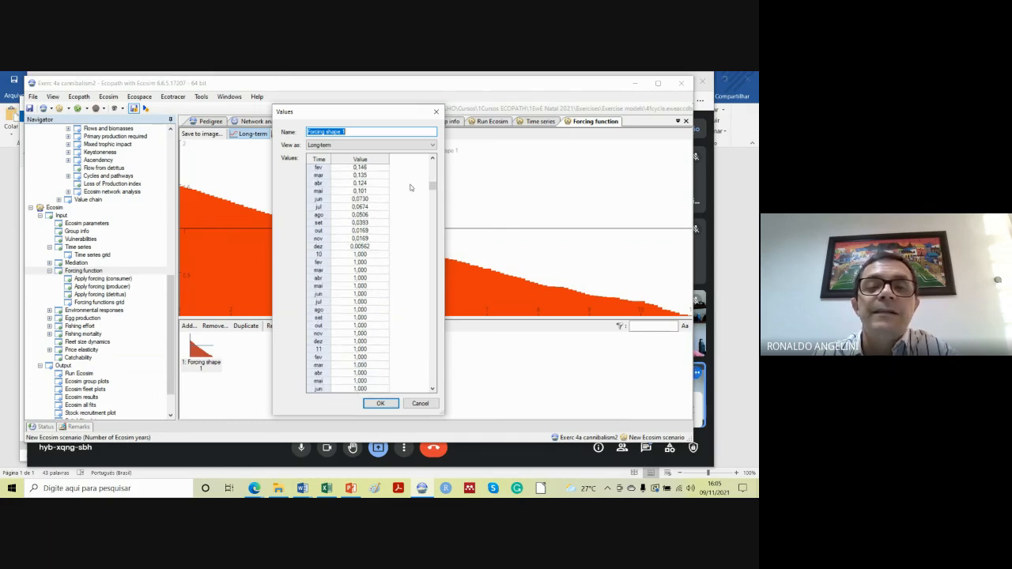
drag(433, 187, 432, 350)
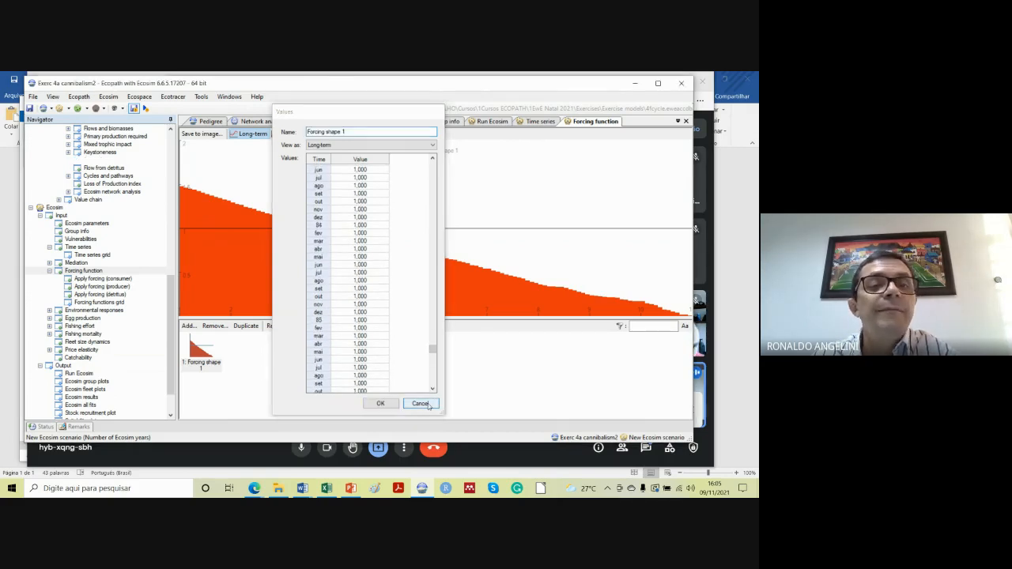
click(428, 405)
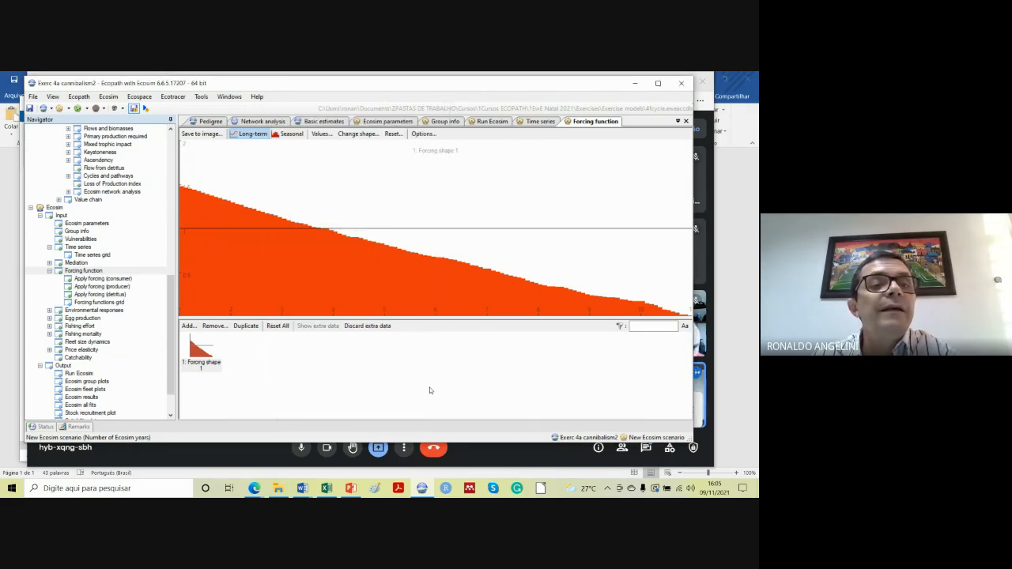
Check the simulation duration in the Ecosim parameters, and review the forcing shape's values and view options without changing them.
click(88, 225)
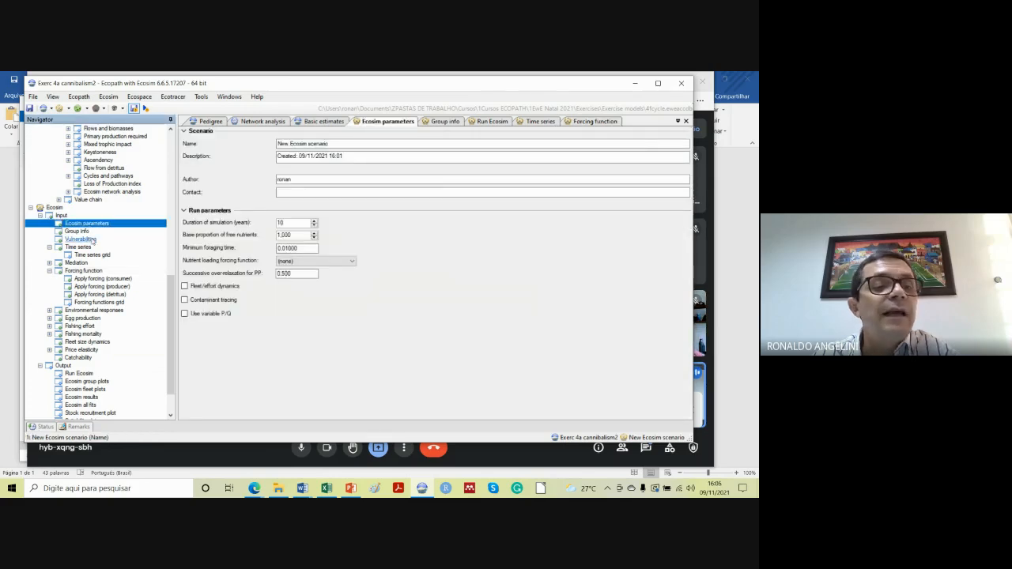
click(92, 271)
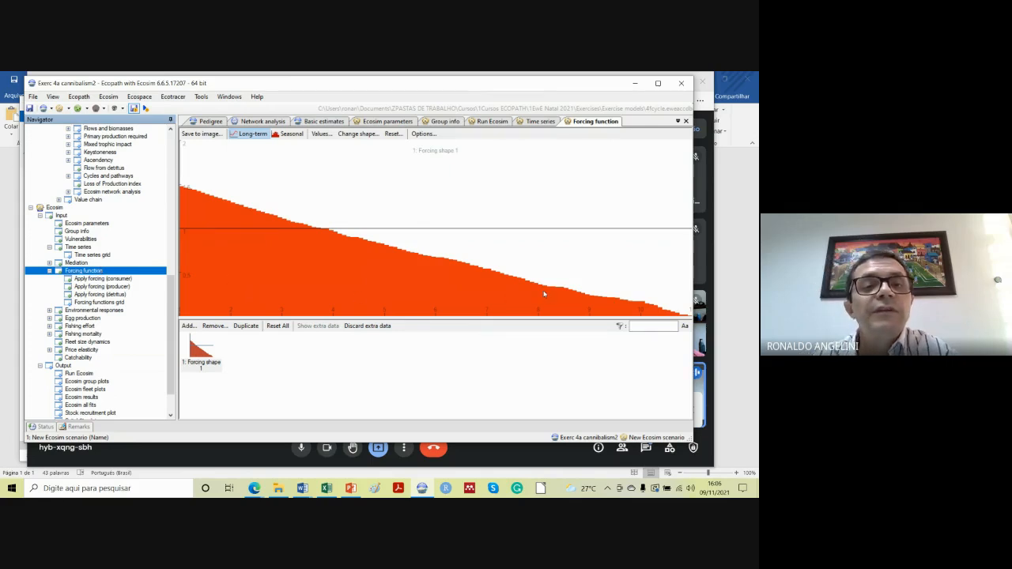
click(320, 134)
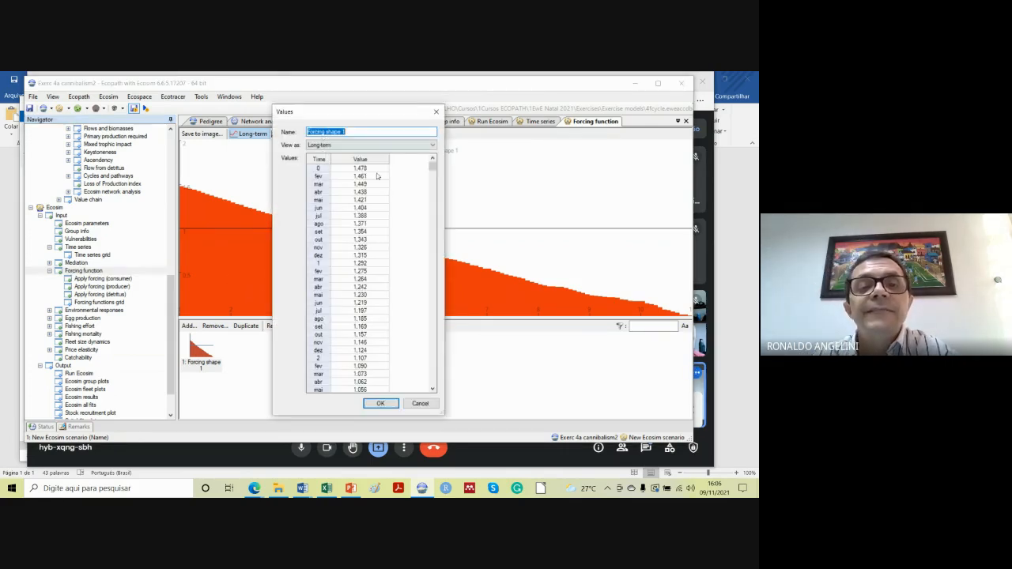
click(431, 147)
click(430, 147)
mouse_move(432, 167)
mouse_down()
mouse_move(431, 397)
mouse_move(432, 171)
mouse_up()
click(421, 404)
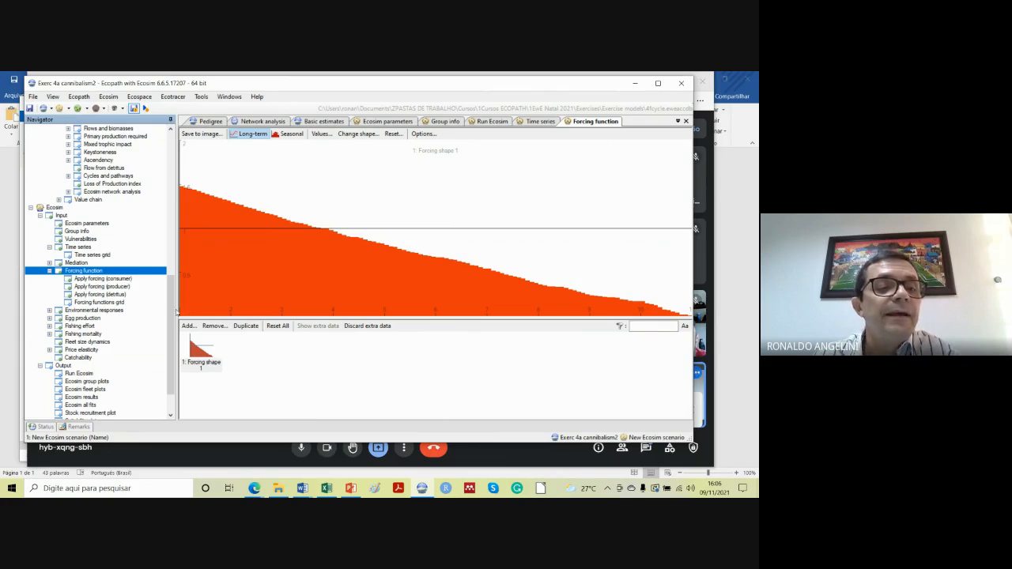
Apply Forcing shape 1 to the production rate of the producer group Phytoplankton.
click(125, 281)
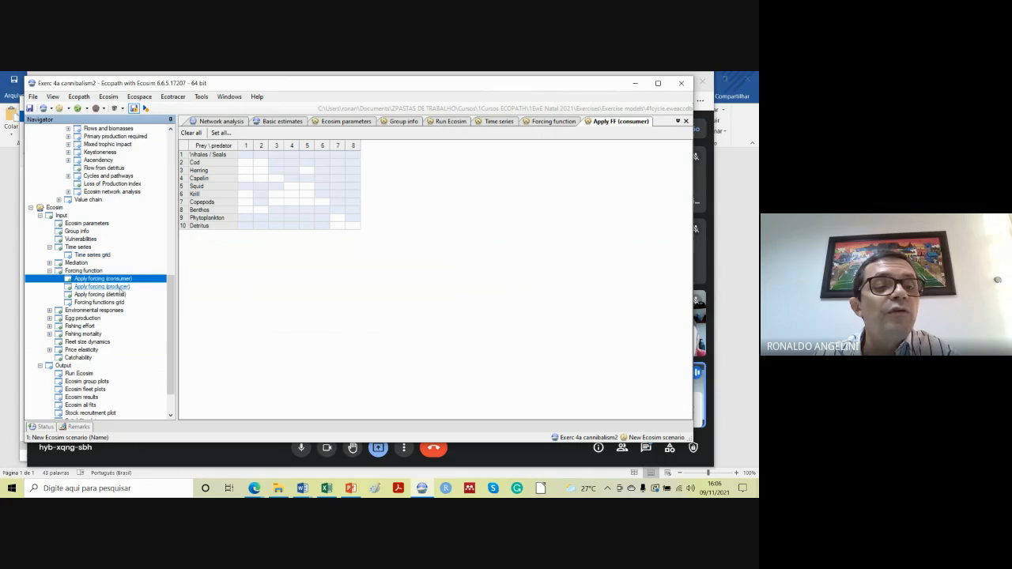
click(122, 287)
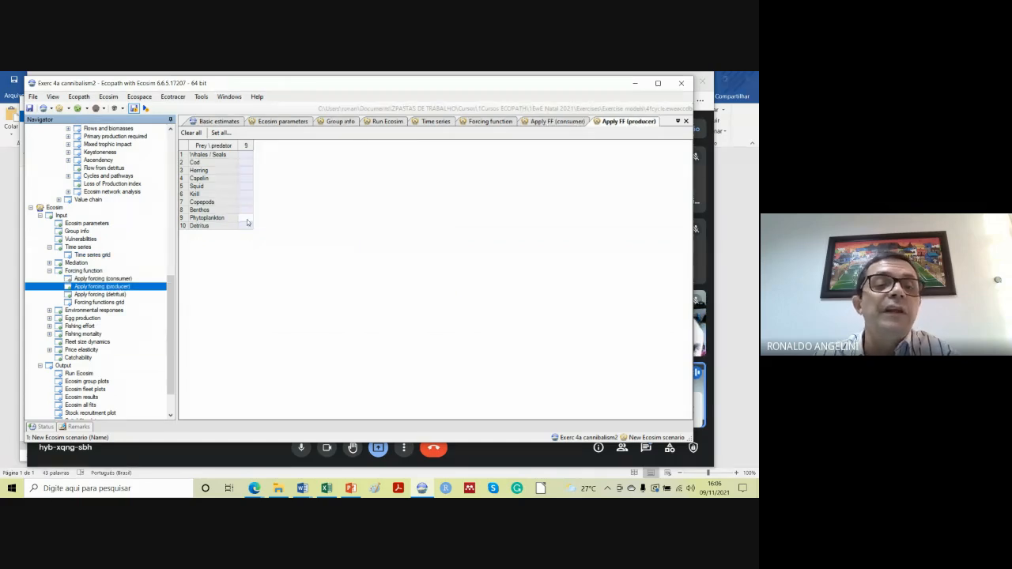
double_click(246, 219)
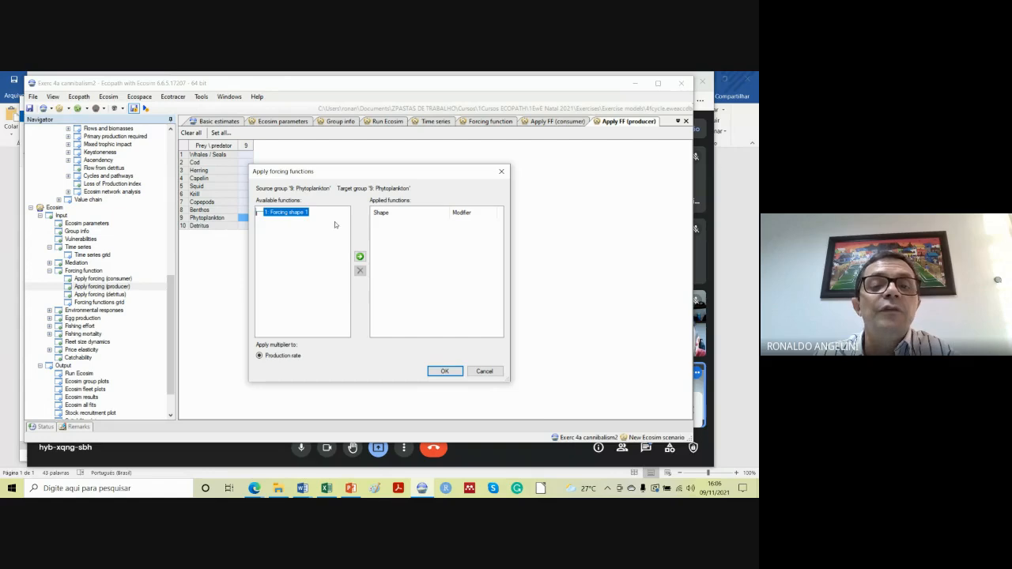
click(360, 257)
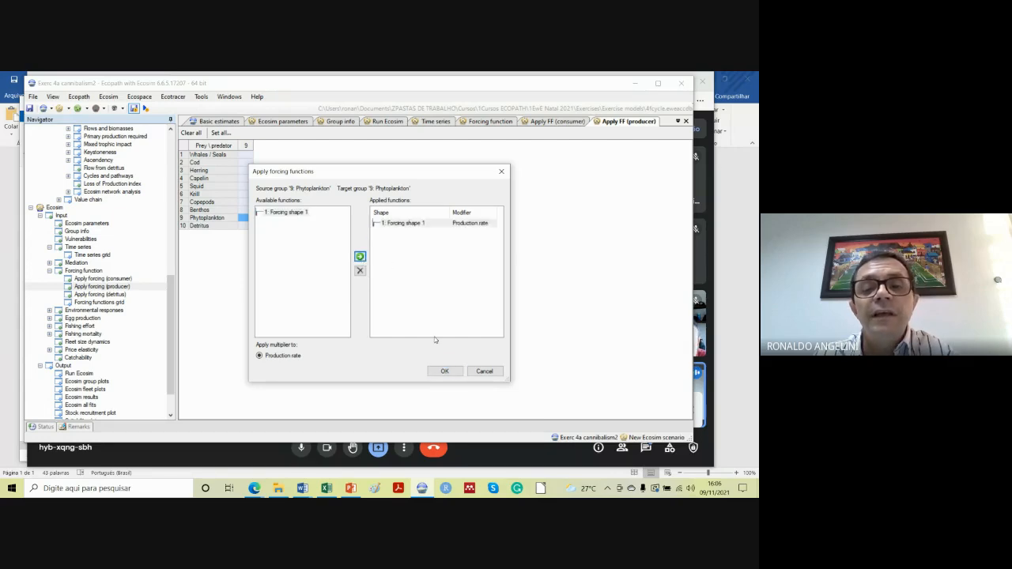
click(445, 372)
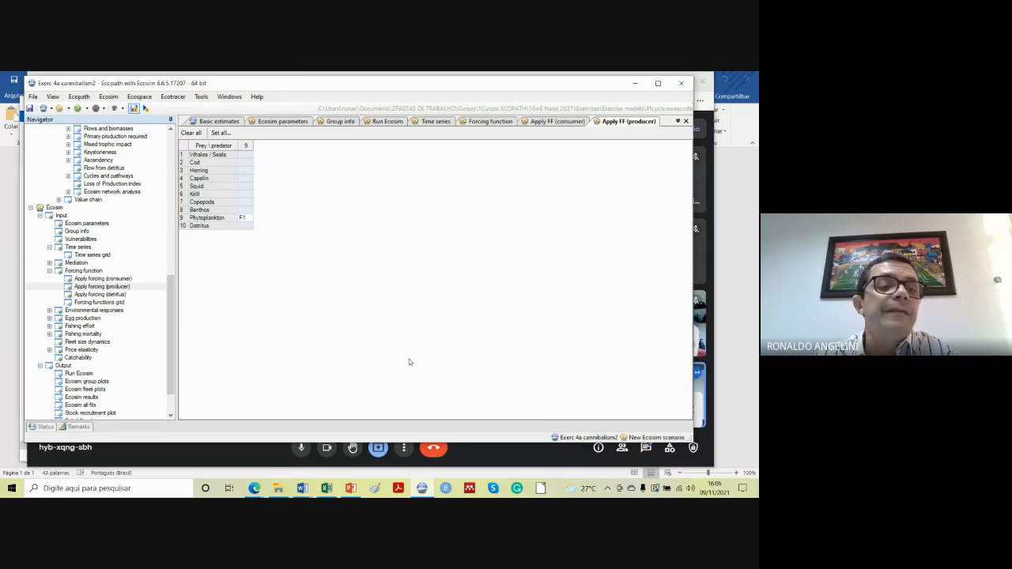
Run the Ecosim simulation with the forcing function applied to phytoplankton.
drag(172, 345, 174, 362)
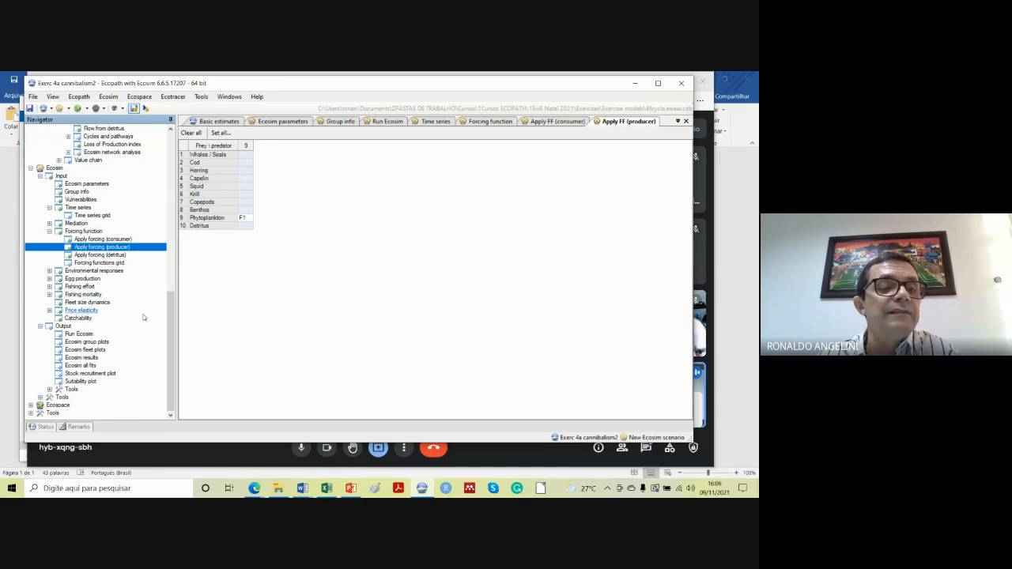
click(93, 334)
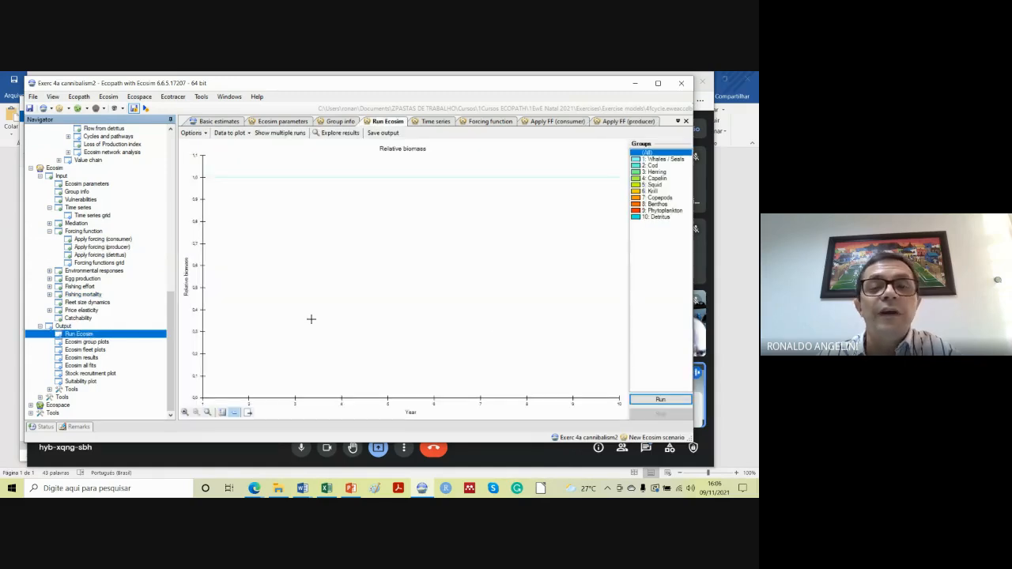
click(653, 402)
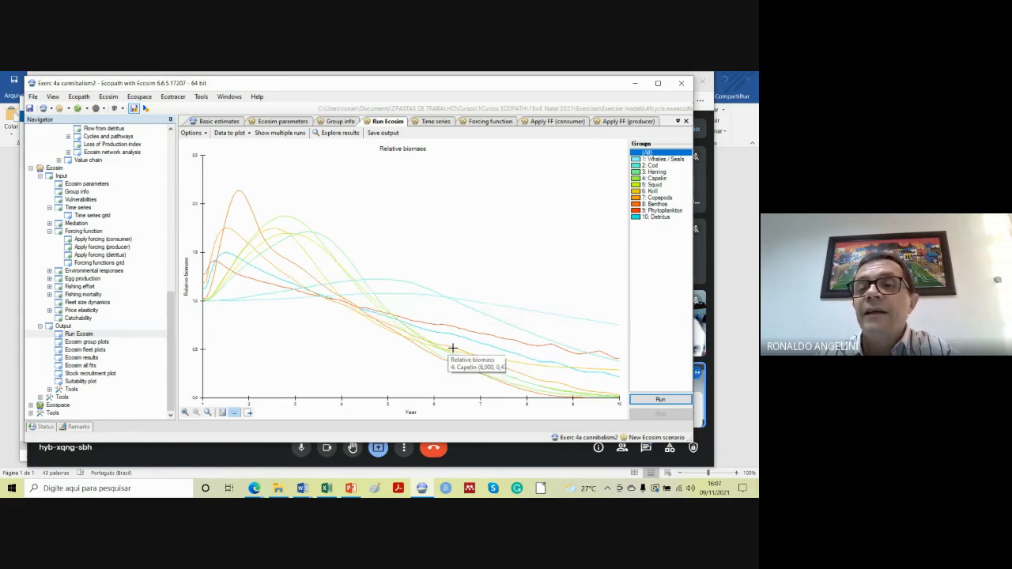
Compare the relative biomass curves of Herring, Capelin, Cod, Whales / Seals, Copepods and Benthos by highlighting each group on the plot.
click(668, 172)
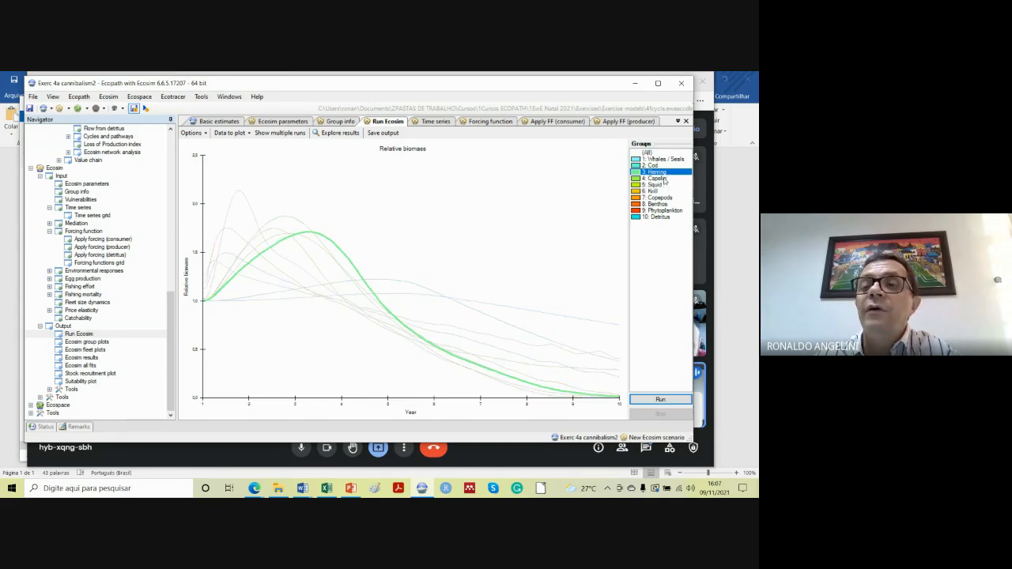
click(665, 178)
click(666, 166)
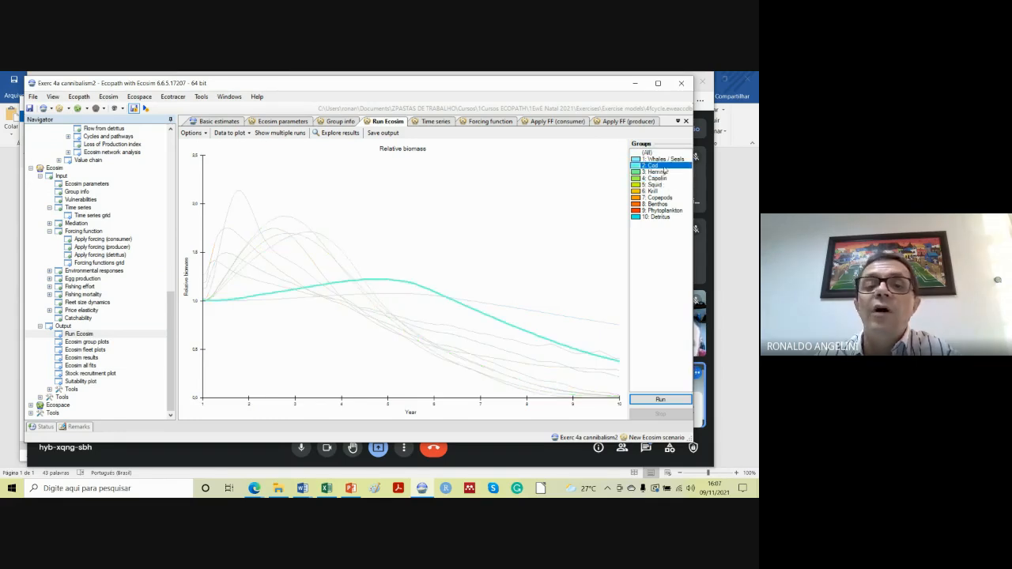
click(669, 159)
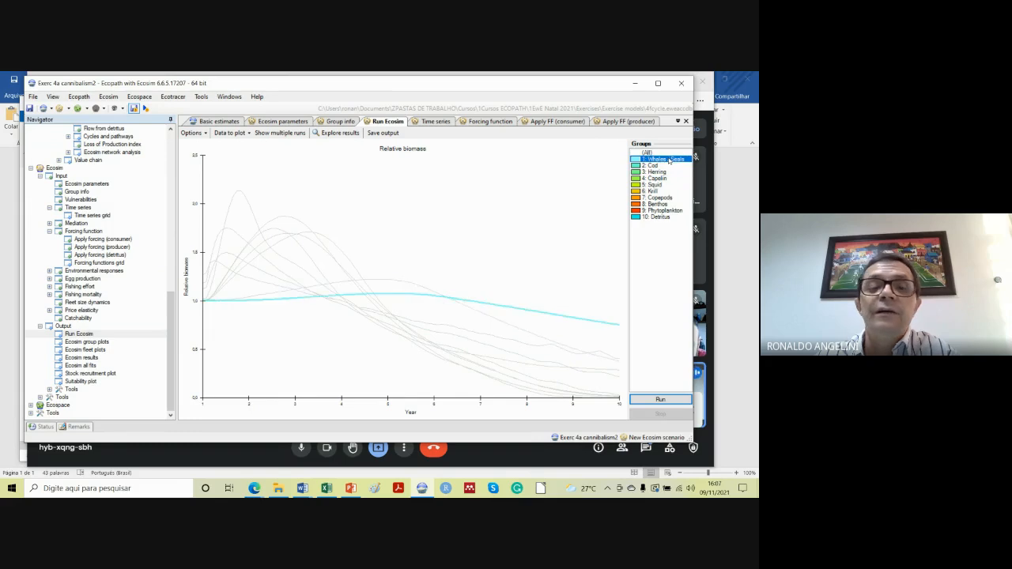
click(658, 198)
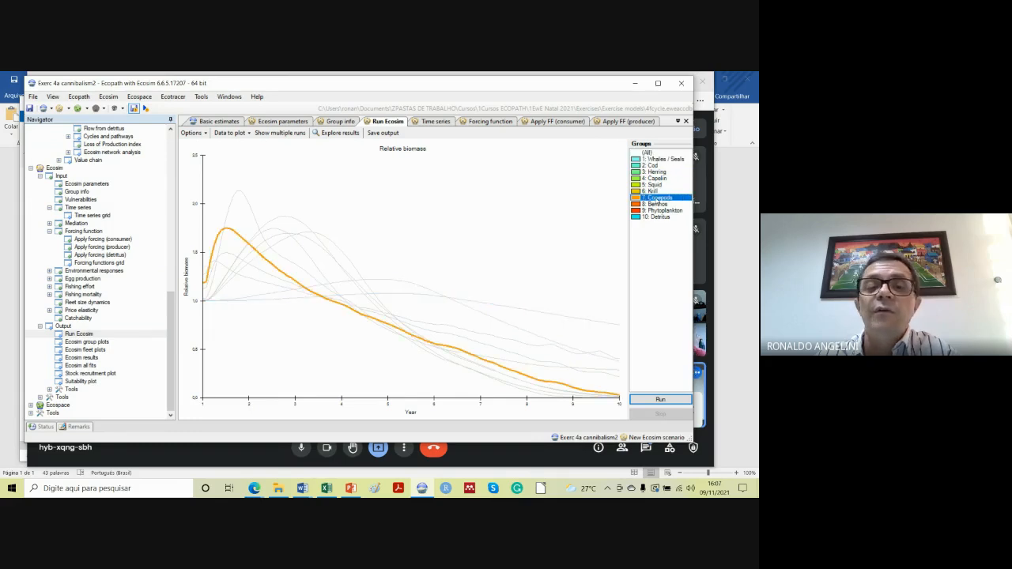
click(659, 204)
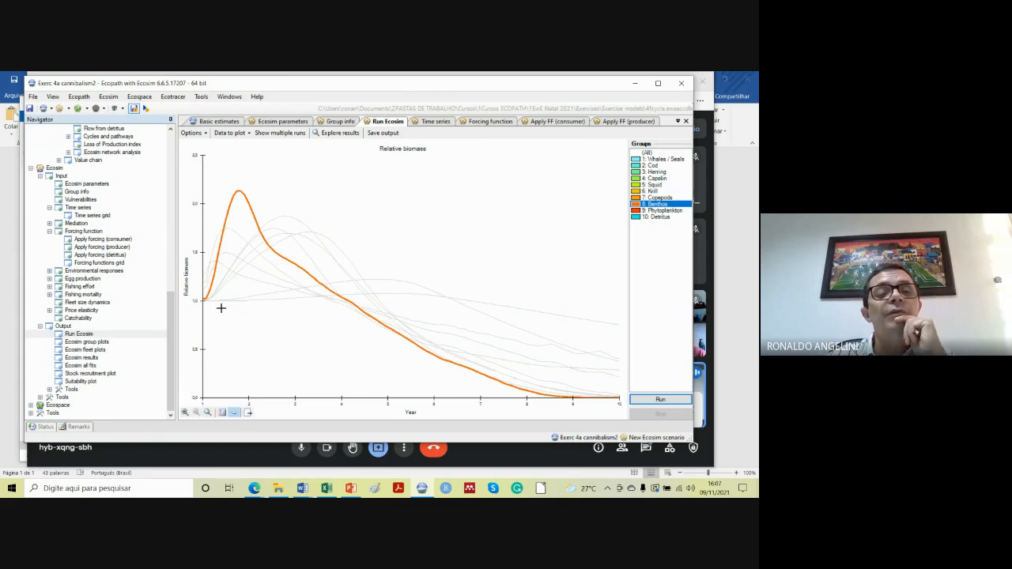
mouse_move(204, 299)
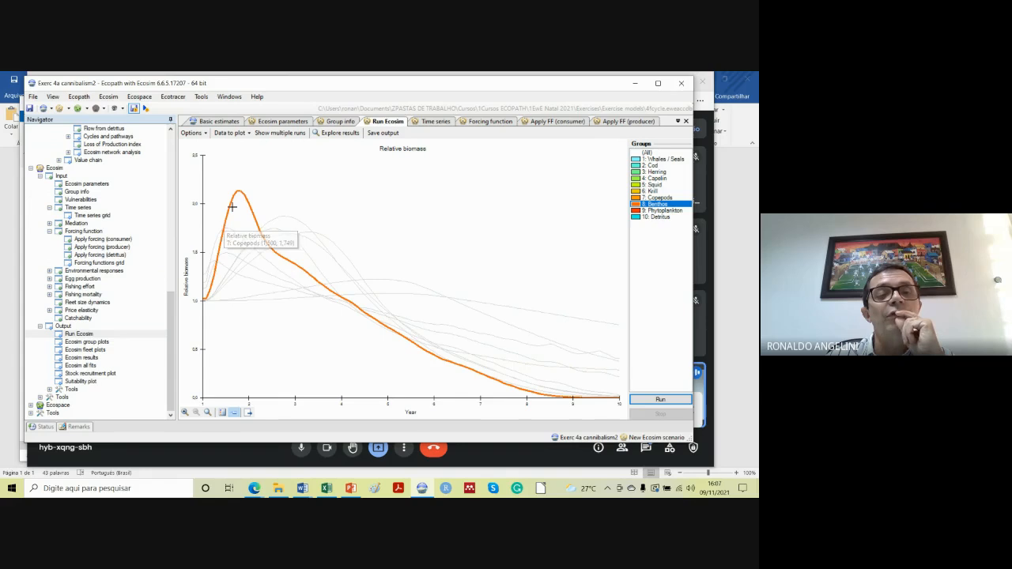
mouse_move(243, 195)
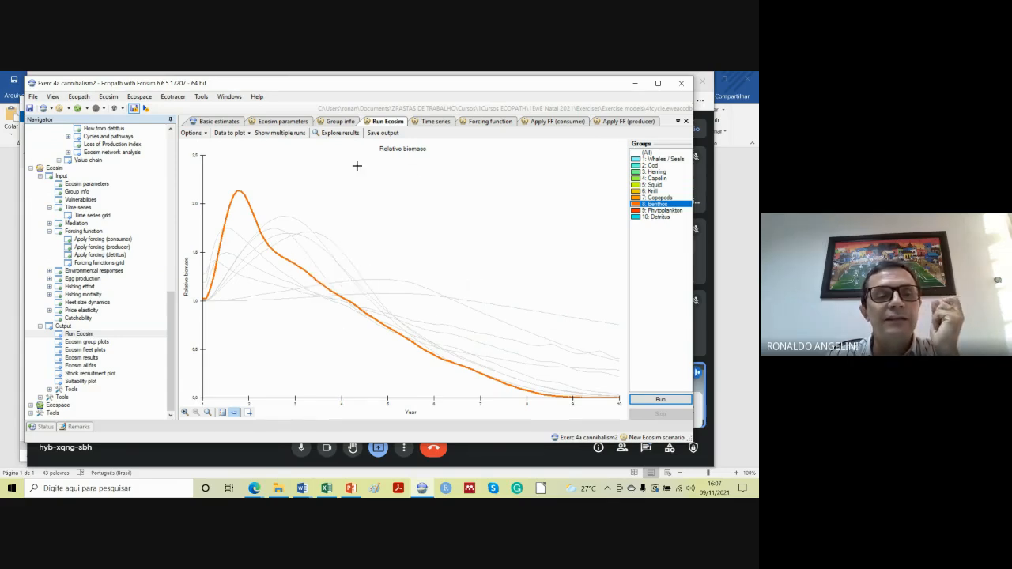
Open the Ecosim group plots and examine the plots for Cod.
click(103, 343)
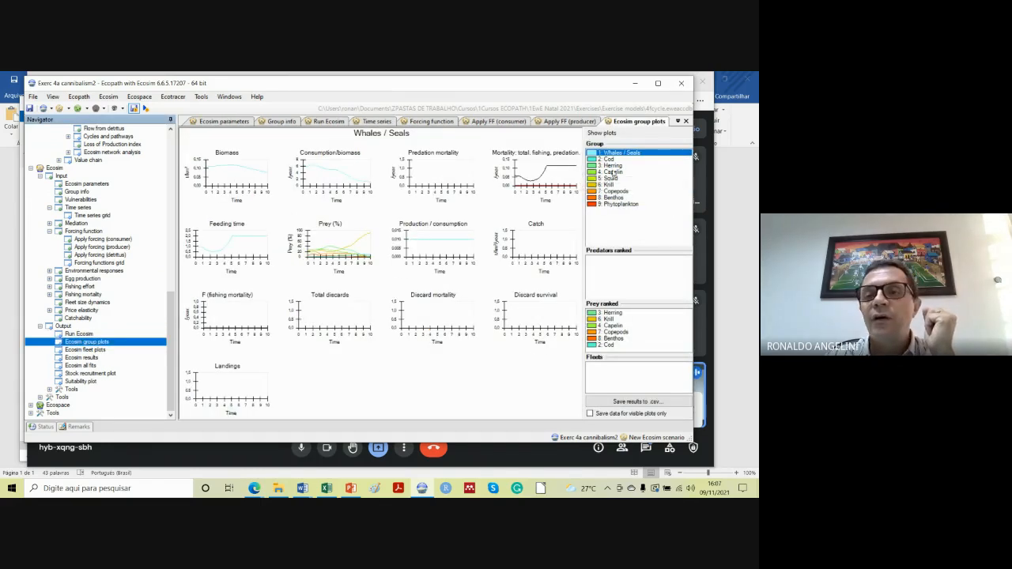
click(610, 159)
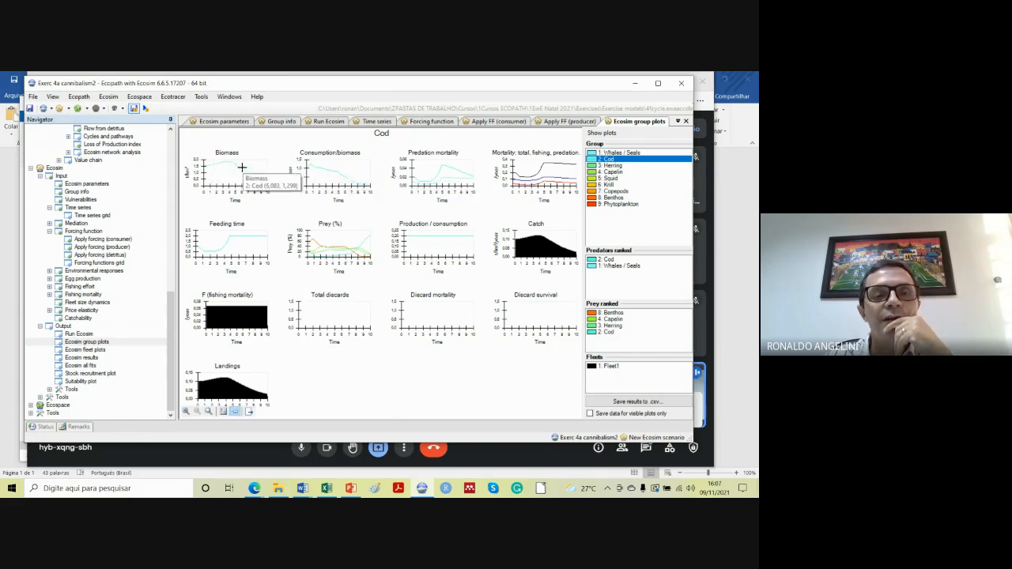
Examine Cod's biomass, consumption and mortality plots, and switch the group plots to Capelin.
mouse_move(268, 188)
mouse_move(310, 164)
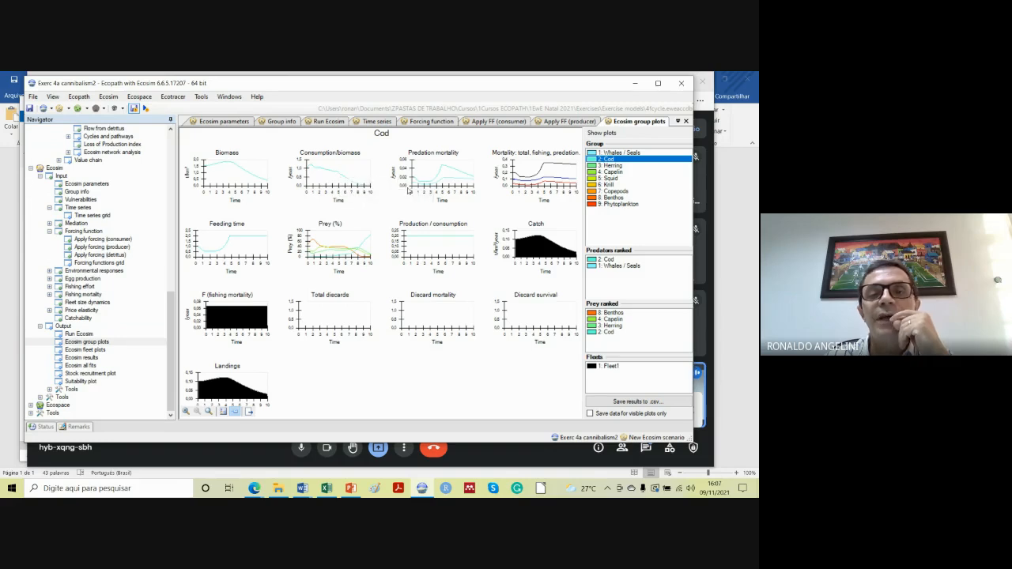
mouse_move(414, 169)
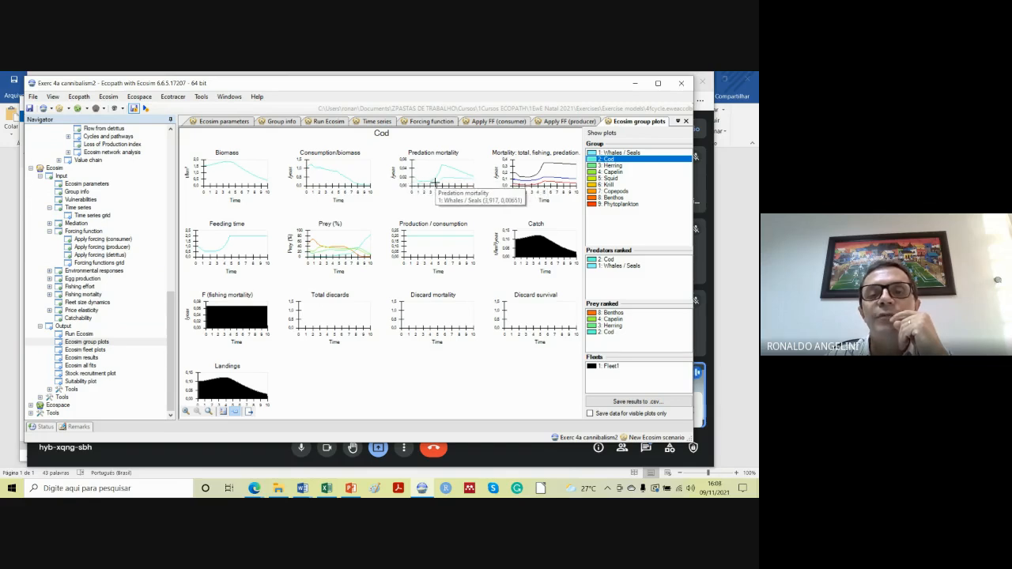
mouse_move(567, 178)
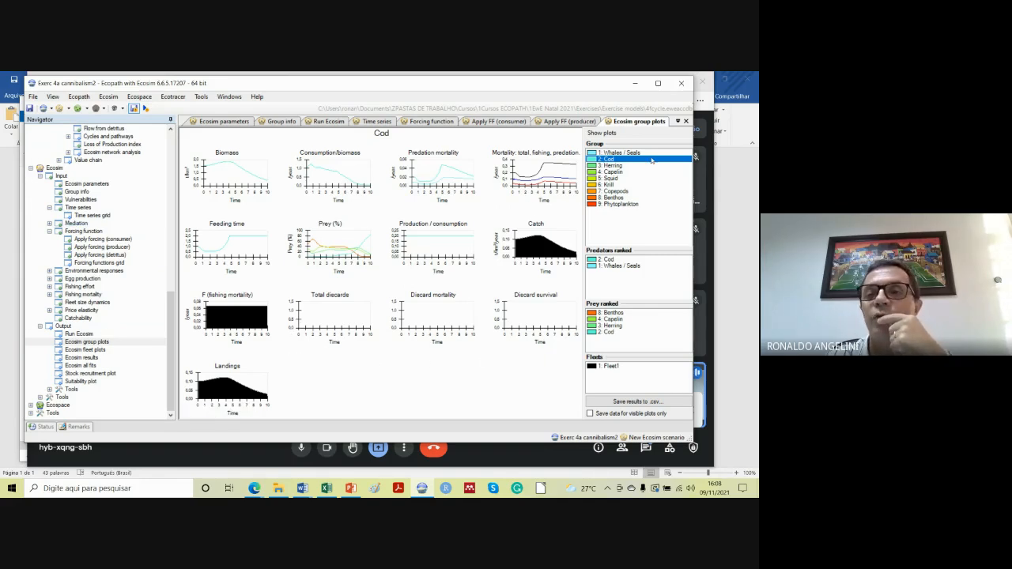
click(622, 172)
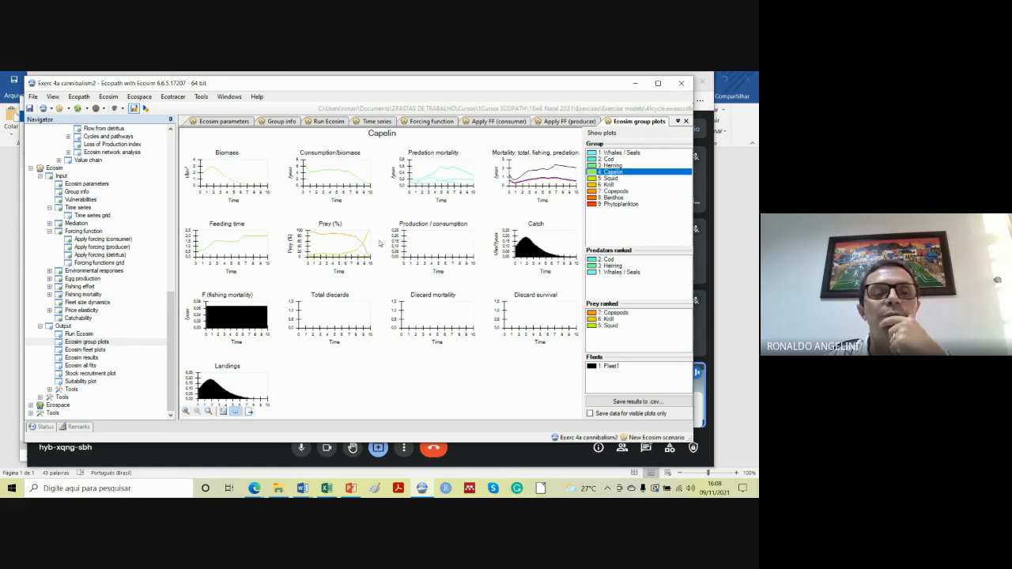
Review the Ecosim results table, the Fleet1 plots and the relative biomass plot of the run.
click(170, 368)
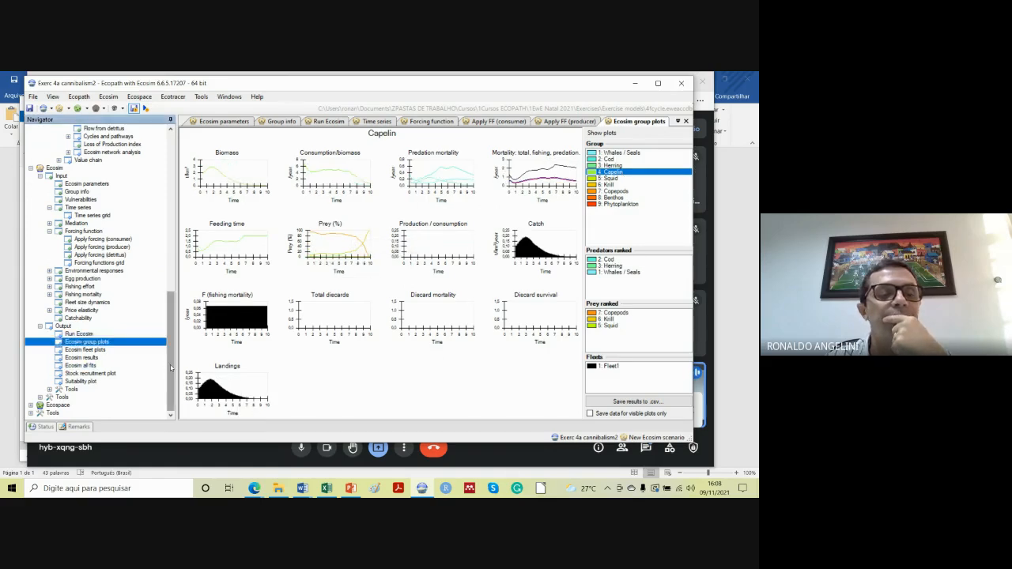
click(92, 358)
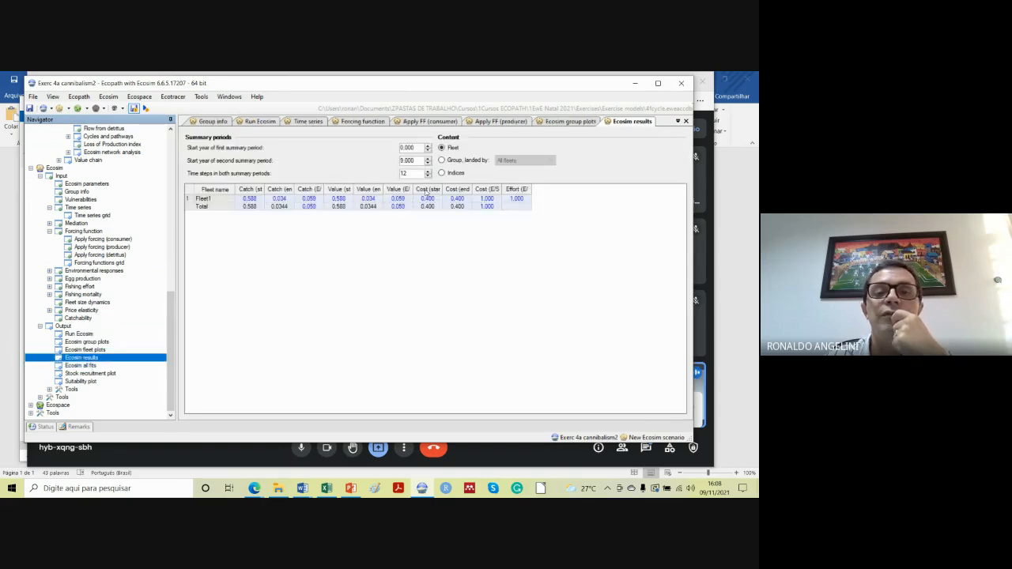
click(87, 350)
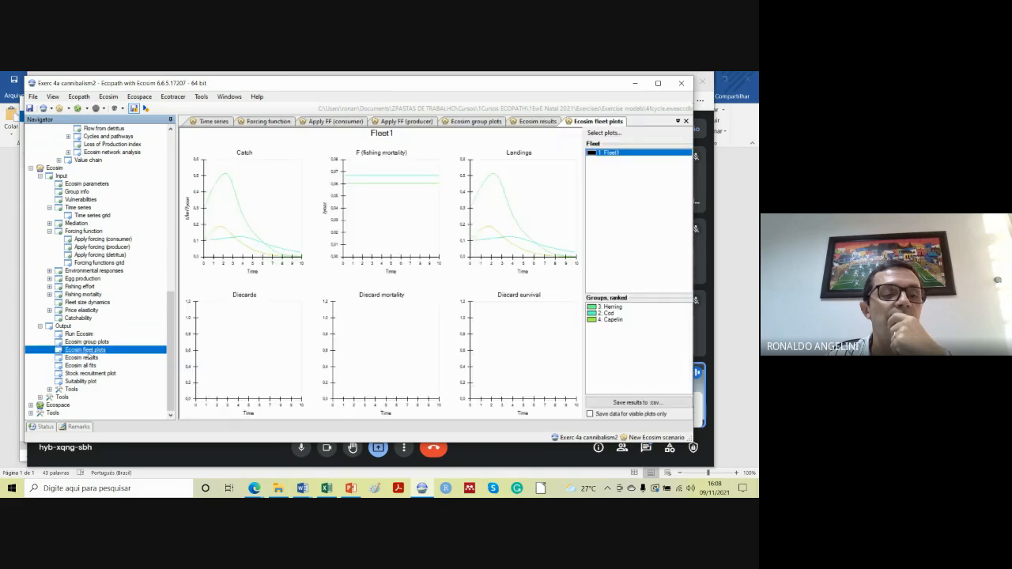
click(92, 335)
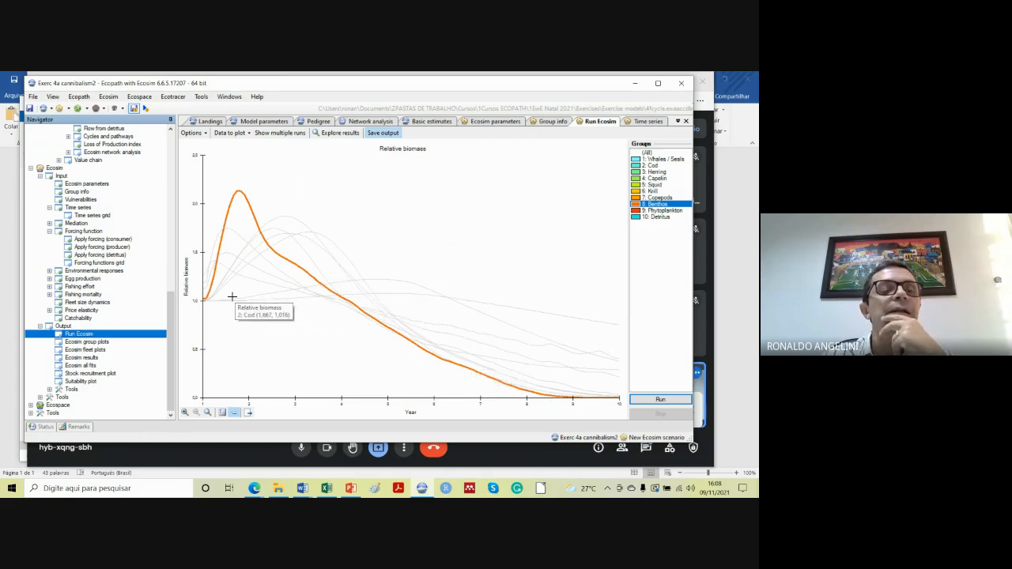
Add a second forcing function, saving the pending Ecosim changes, and draw it flat at about 1 until year 5, rising to about 2.
click(101, 247)
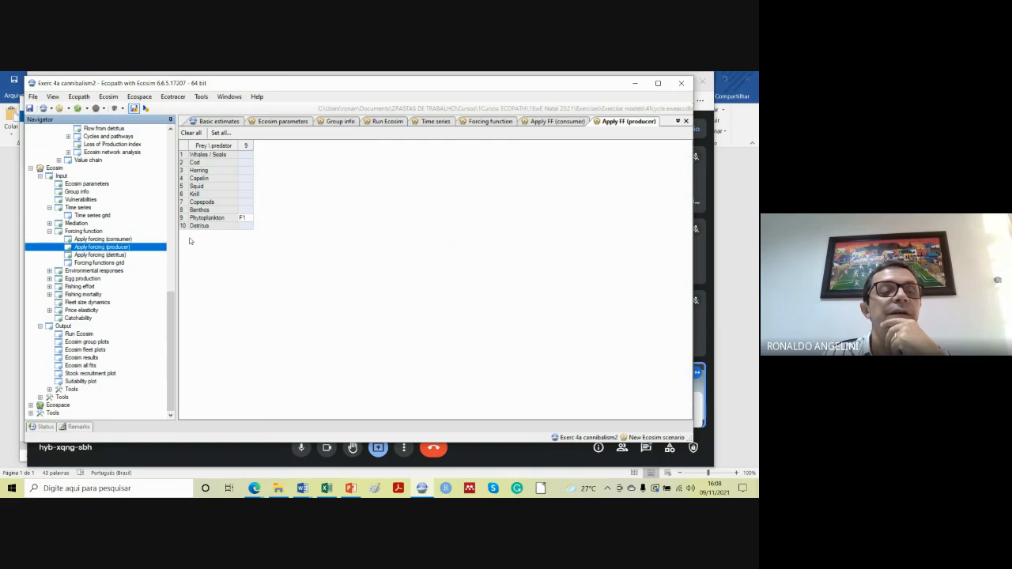
click(90, 232)
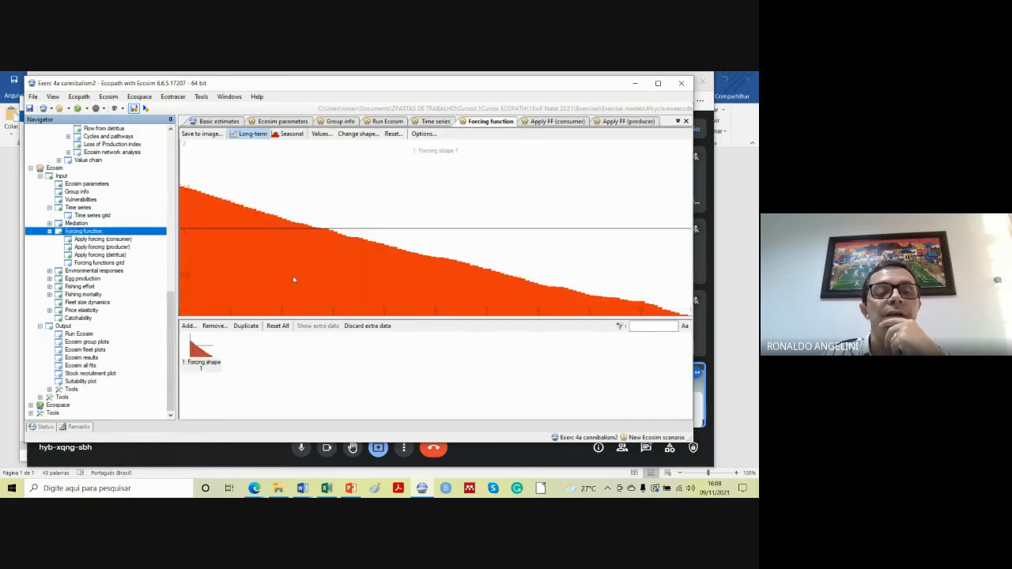
click(193, 328)
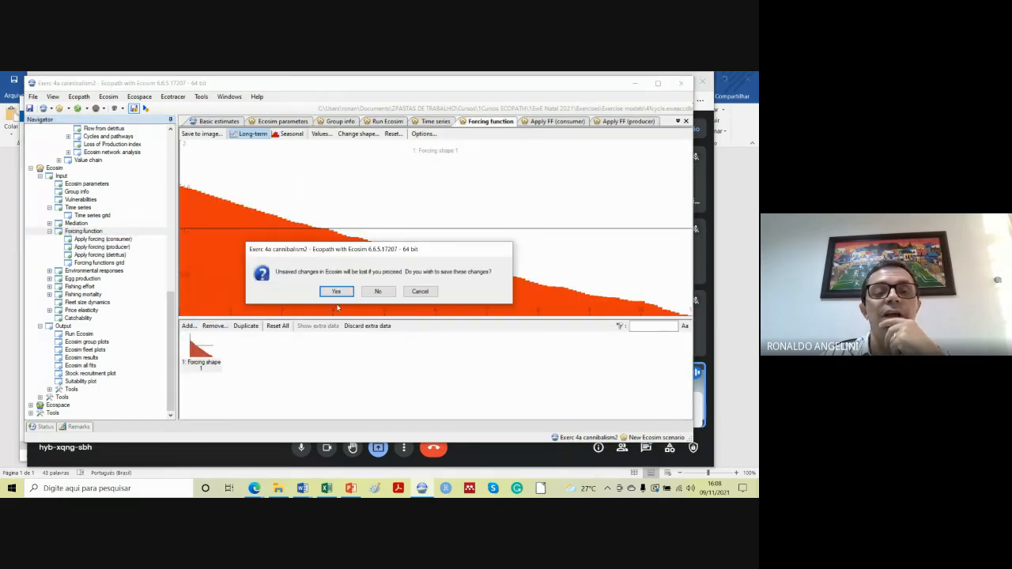
click(344, 297)
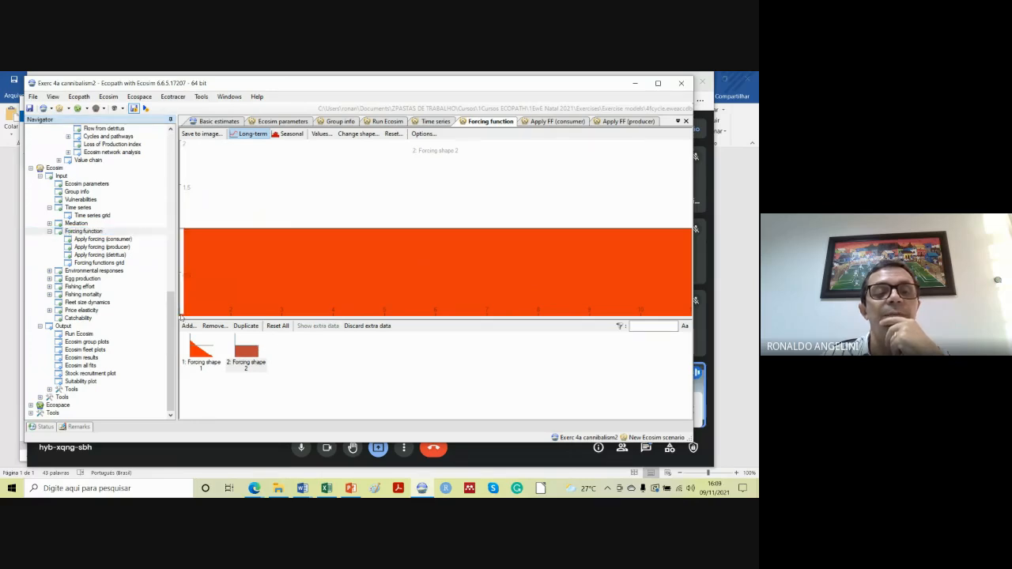
mouse_move(182, 313)
mouse_down()
mouse_move(322, 281)
mouse_move(455, 229)
mouse_move(639, 180)
mouse_move(693, 150)
mouse_up()
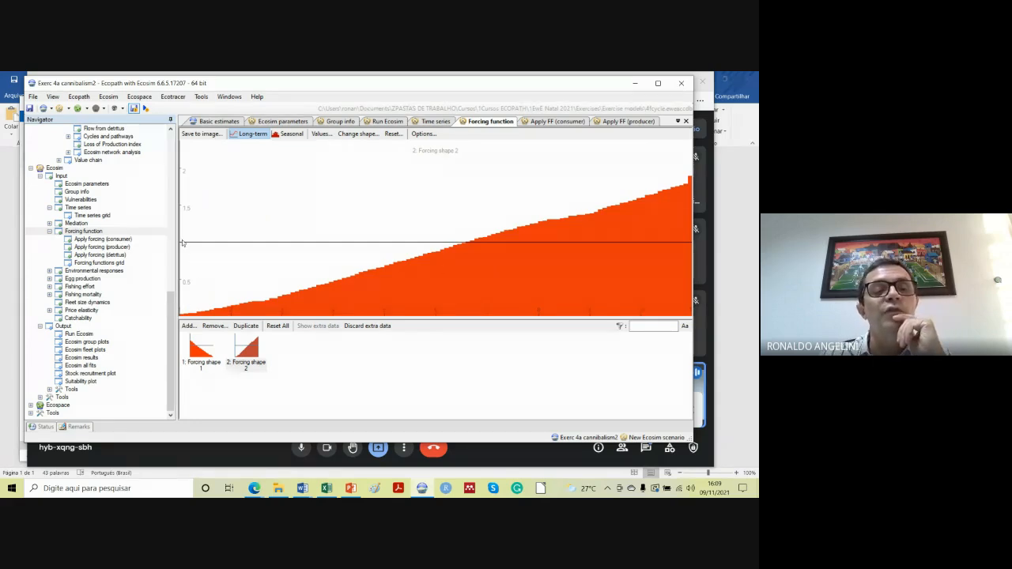
mouse_move(182, 243)
mouse_down()
mouse_move(320, 241)
mouse_move(629, 179)
mouse_move(689, 177)
mouse_up()
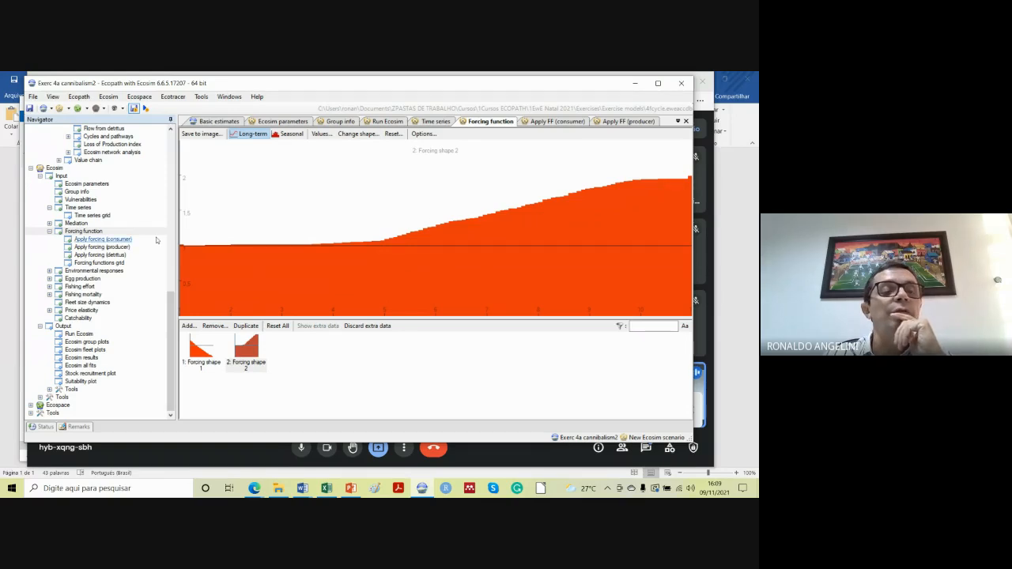
Replace Forcing shape 1 with Forcing shape 2 on the production rate of Phytoplankton.
click(101, 247)
click(241, 218)
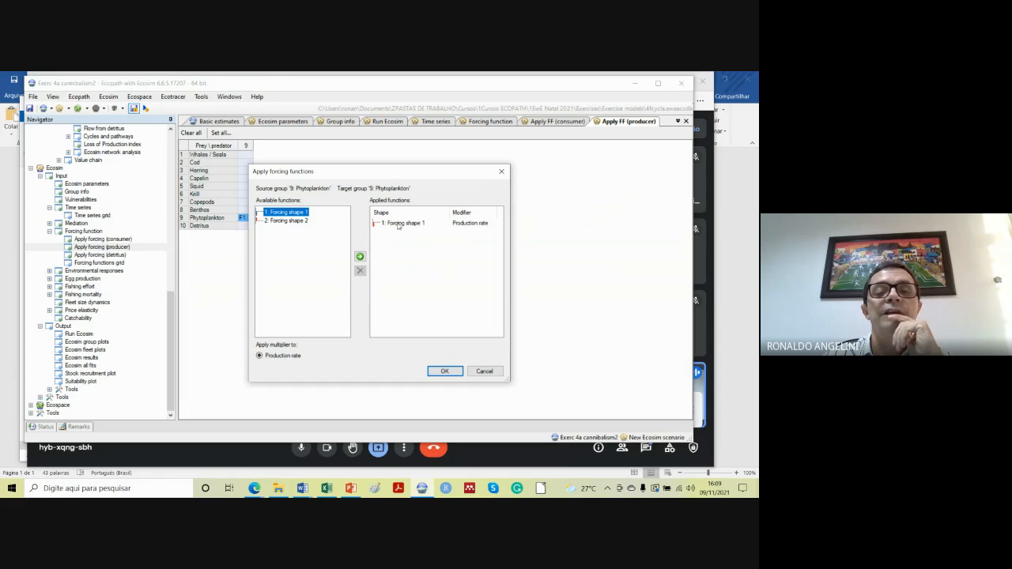
click(399, 224)
click(361, 271)
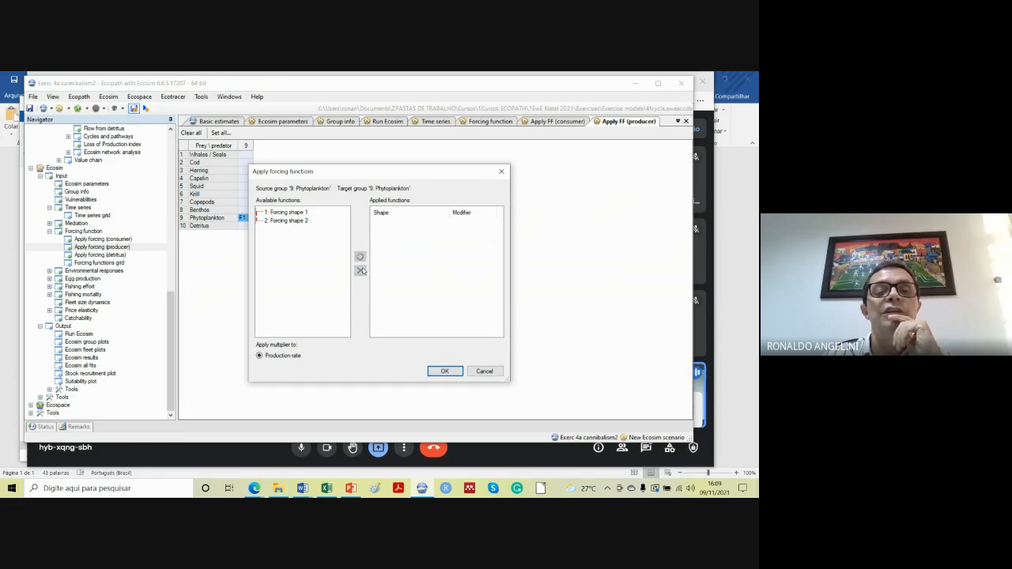
click(299, 221)
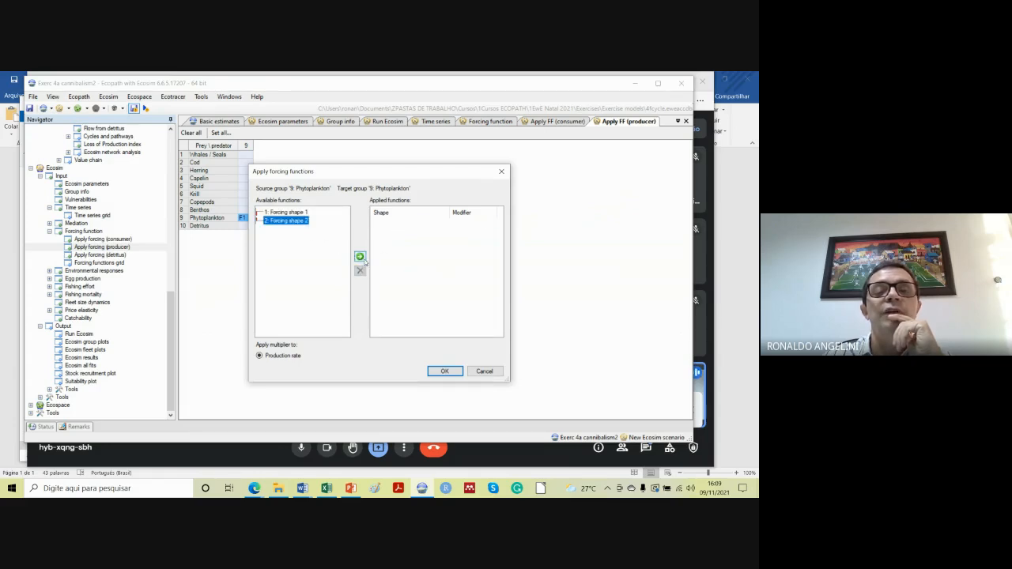
click(360, 258)
click(449, 371)
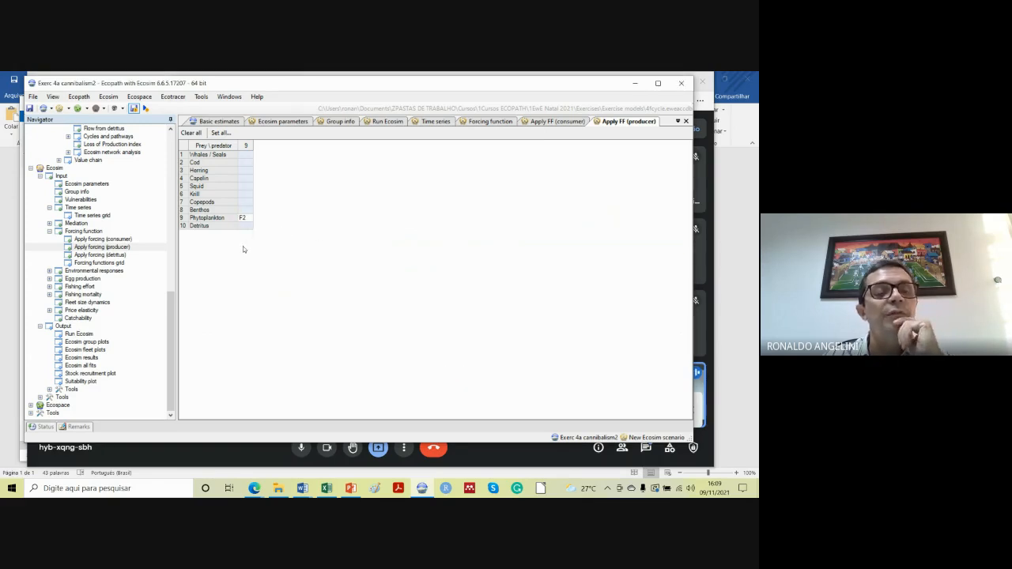
Run the Ecosim simulation with Forcing shape 2 and open the fleet plots and the Whales / Seals group plots.
click(79, 333)
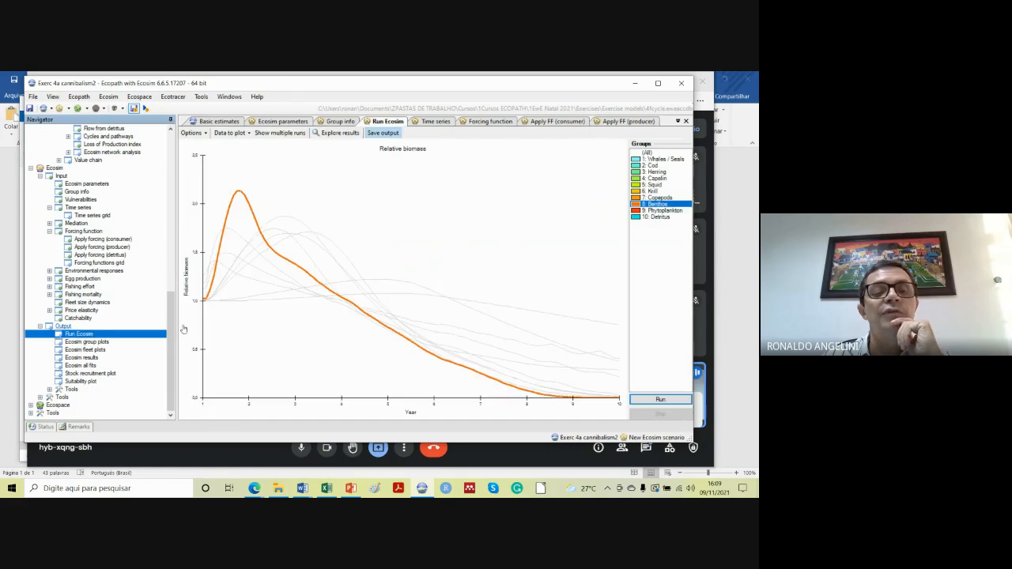
click(659, 400)
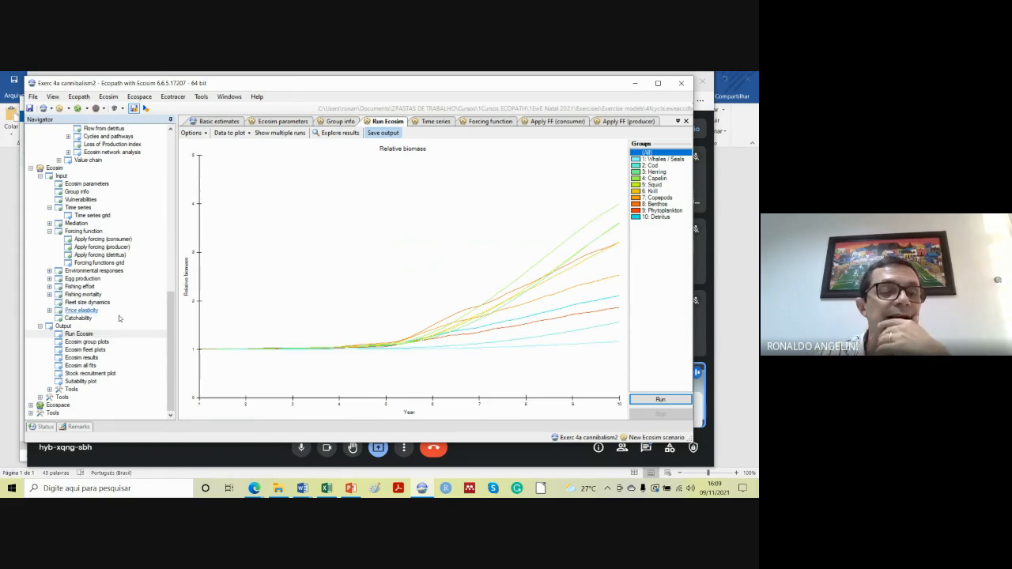
click(87, 342)
click(87, 350)
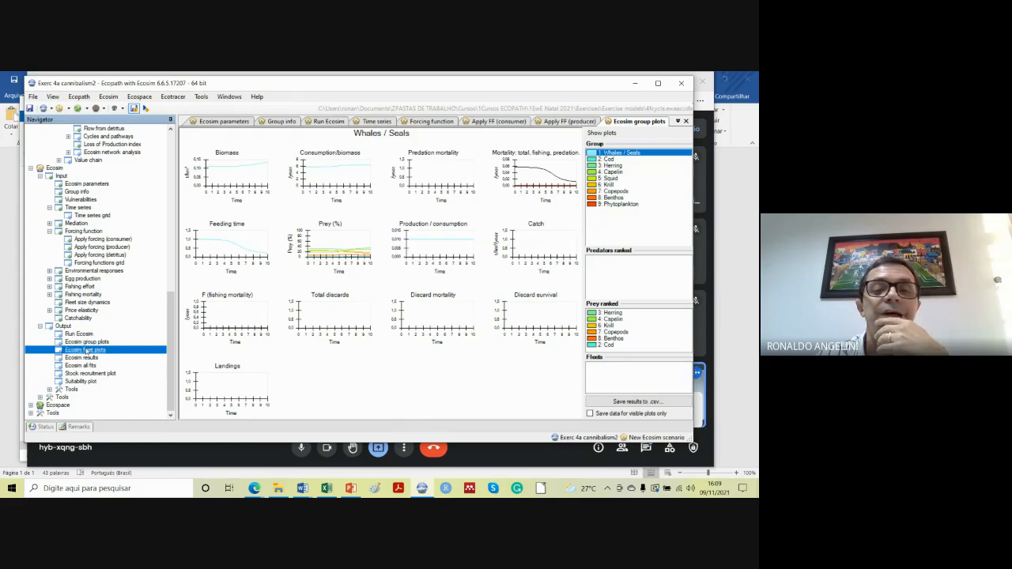
click(89, 342)
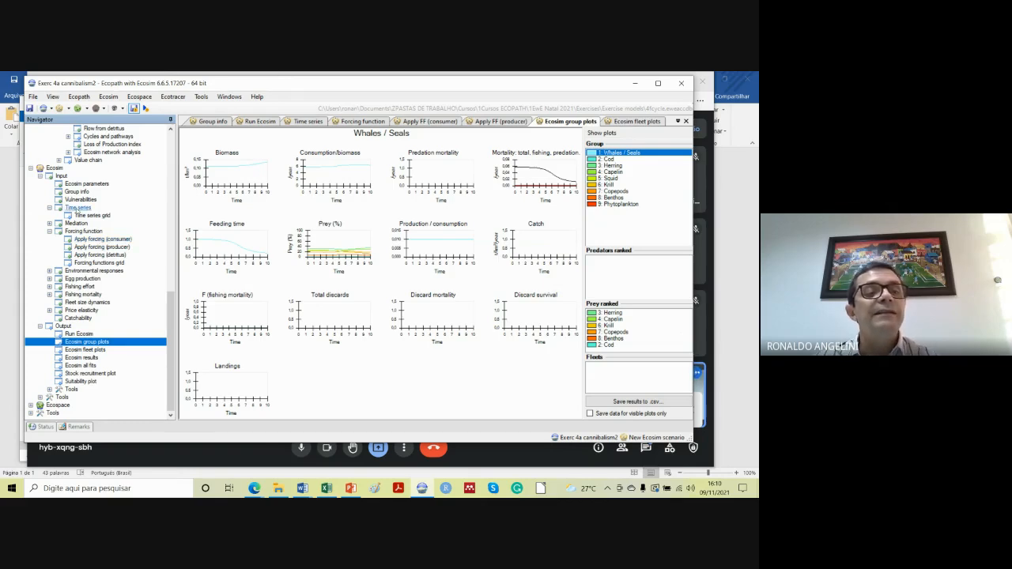
View the time series import options and browse for a comma-separated text file, leaving without importing anything.
click(78, 208)
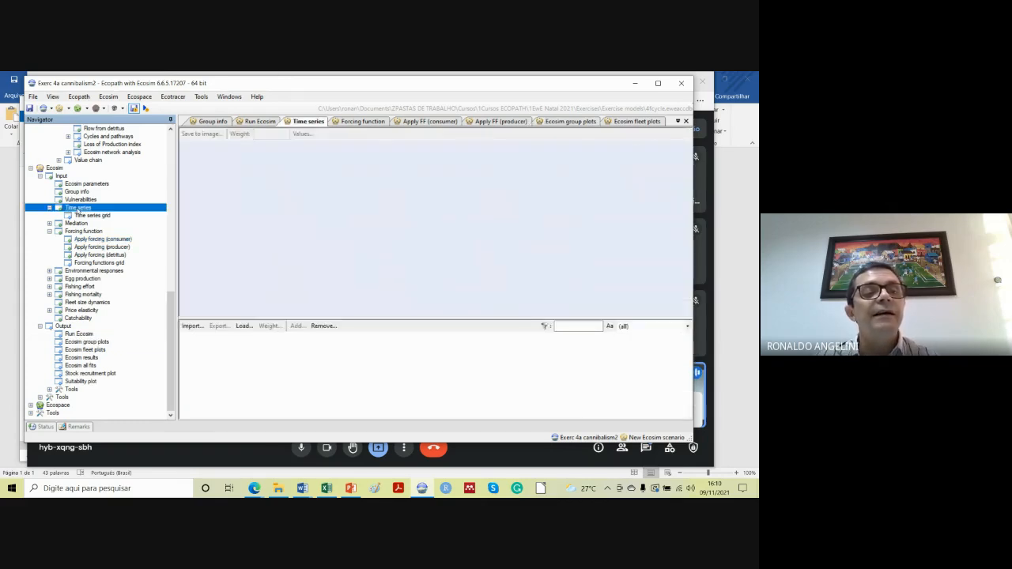
click(93, 216)
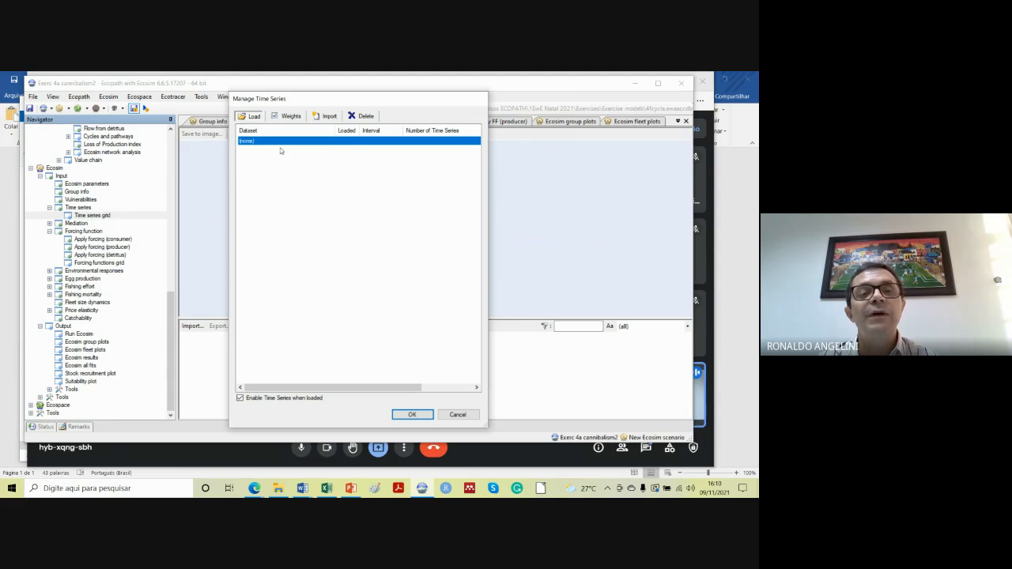
click(327, 117)
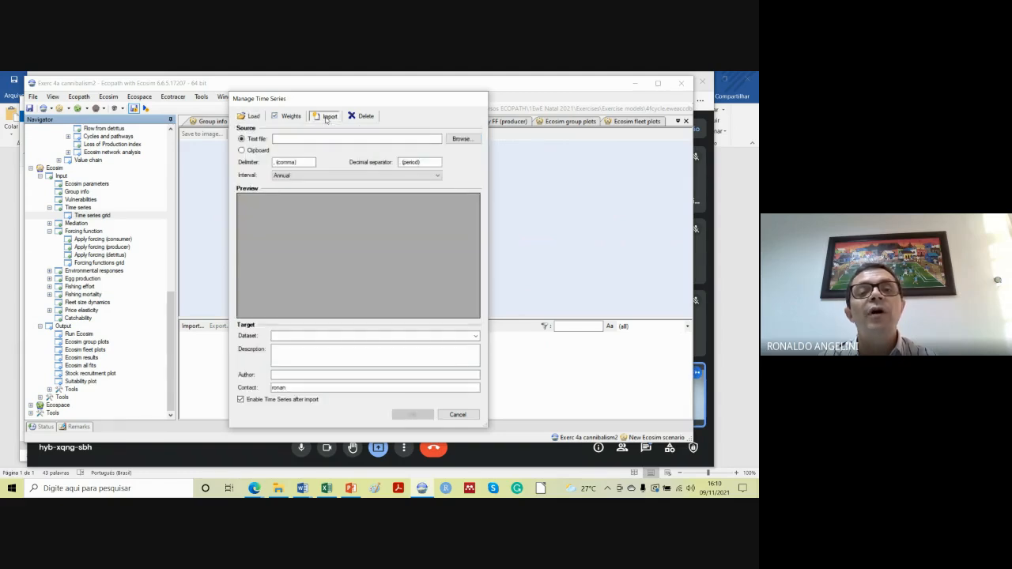
click(458, 140)
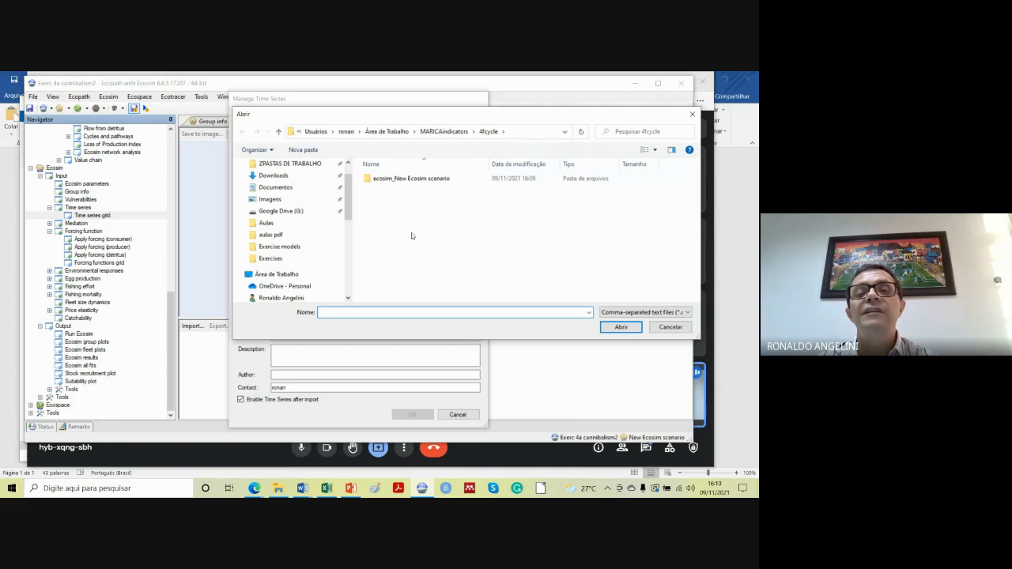
click(670, 327)
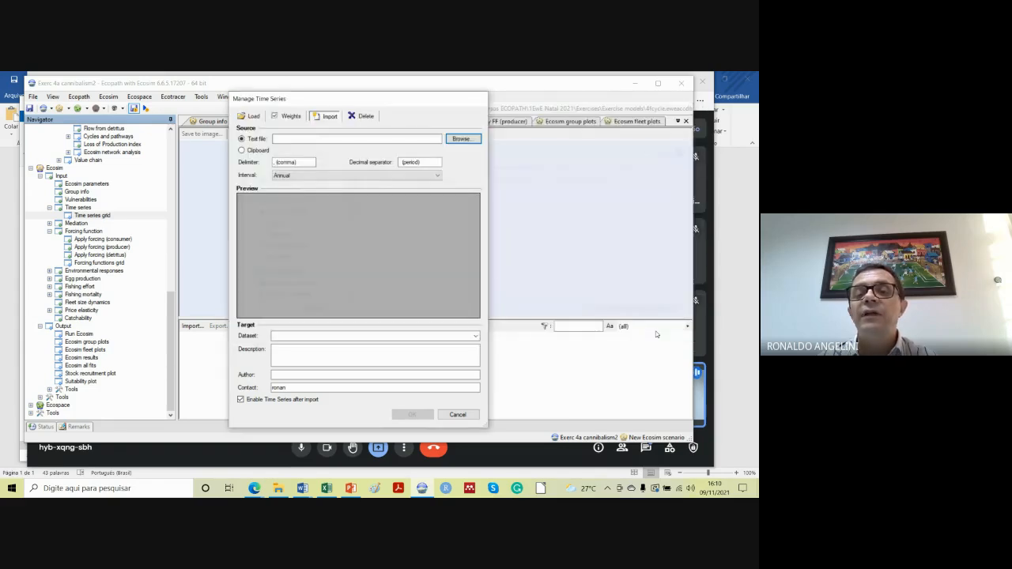
click(458, 414)
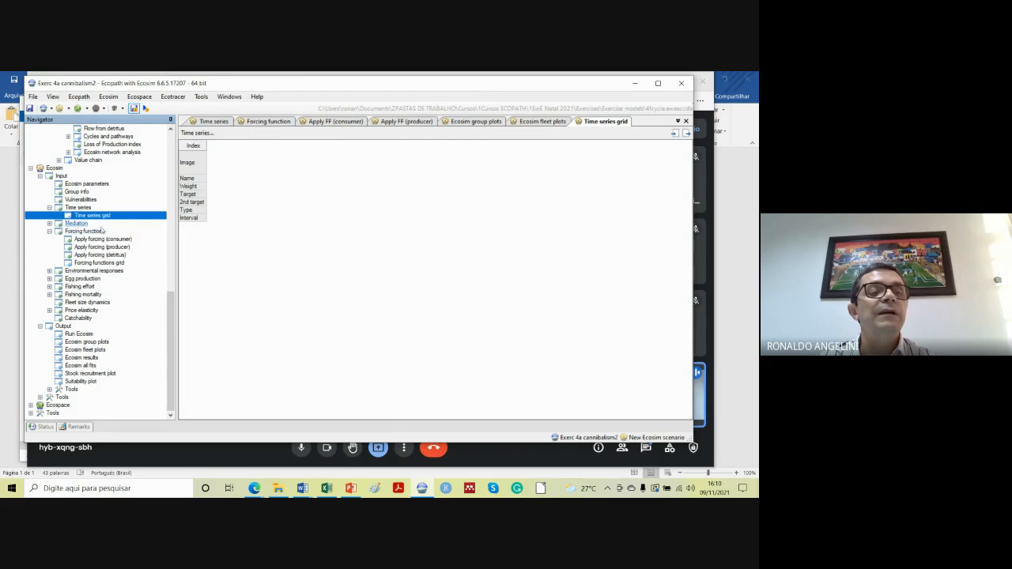
Review the consumer and producer forcing assignments, the curve of Forcing shape 2 and the relative biomass plot.
click(94, 239)
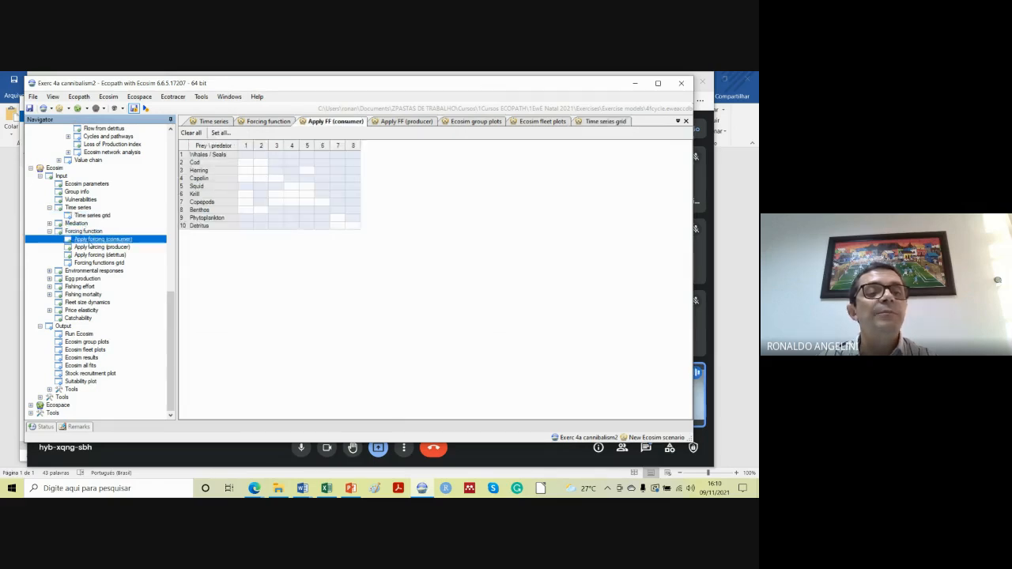
click(99, 247)
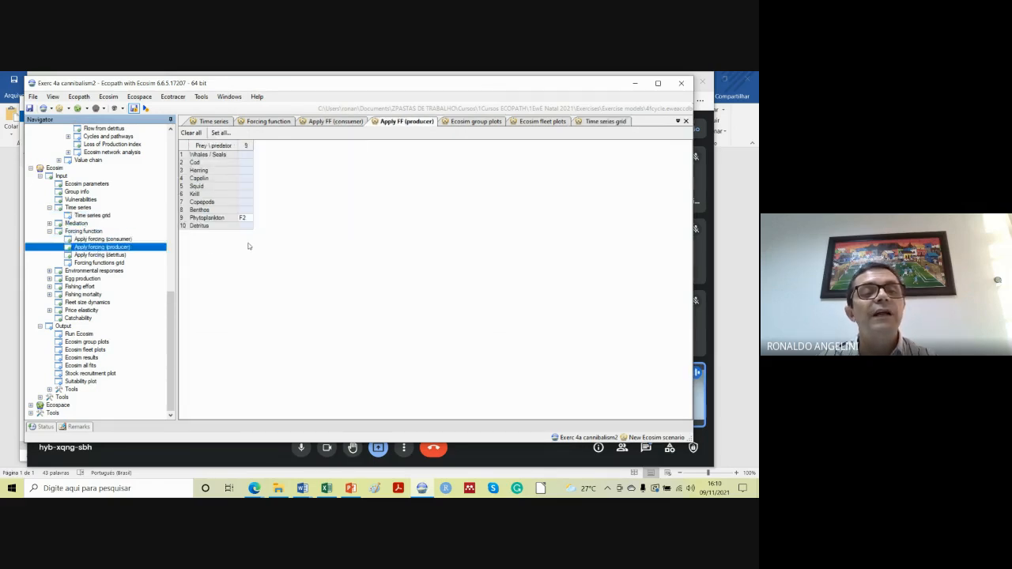
click(101, 232)
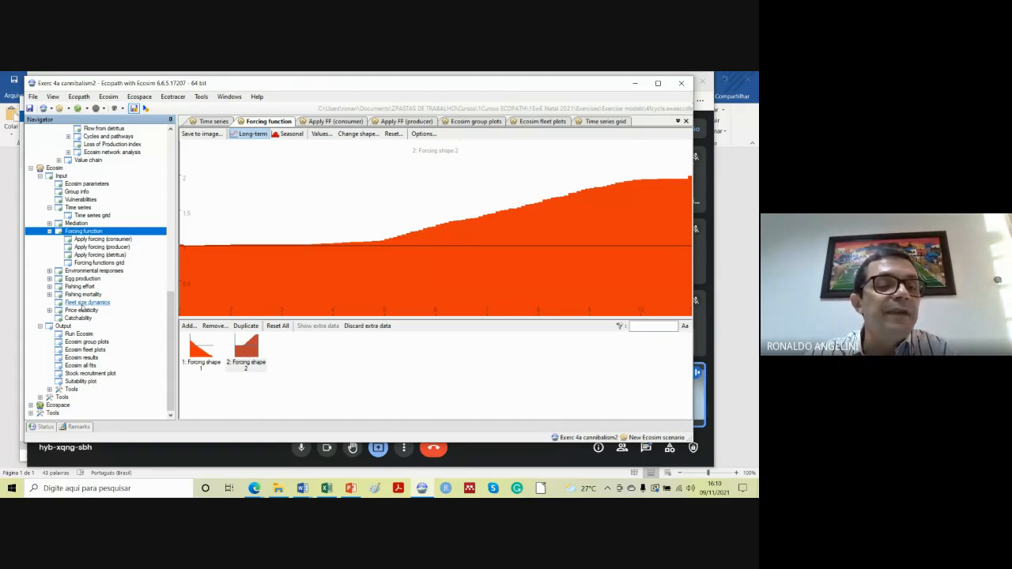
click(77, 335)
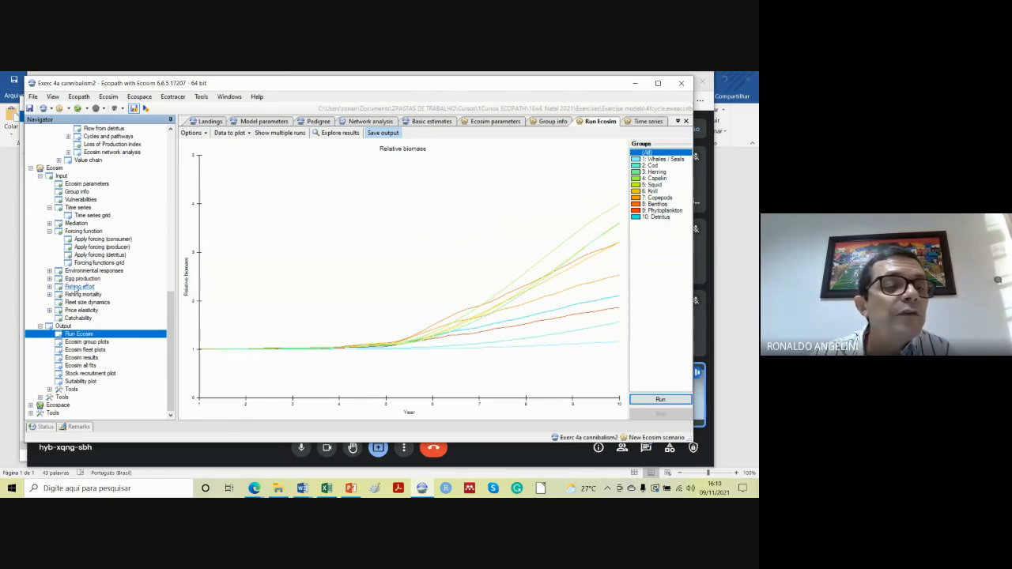
Draw Fleet1's fishing effort falling to about 0.1 by year 4, peaking at about 1 in years 7 to 8 and returning to about 0.1.
click(80, 286)
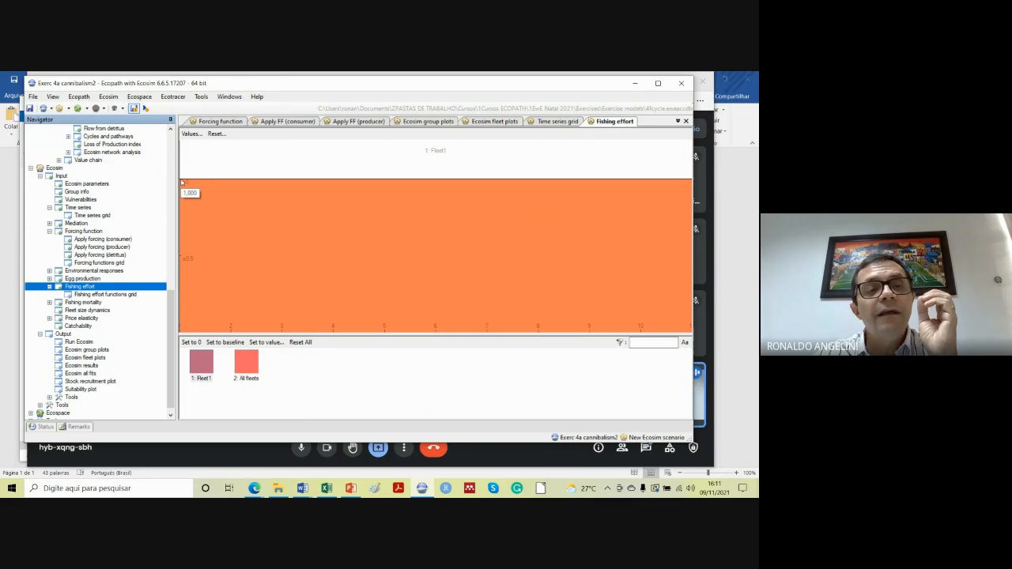
click(184, 186)
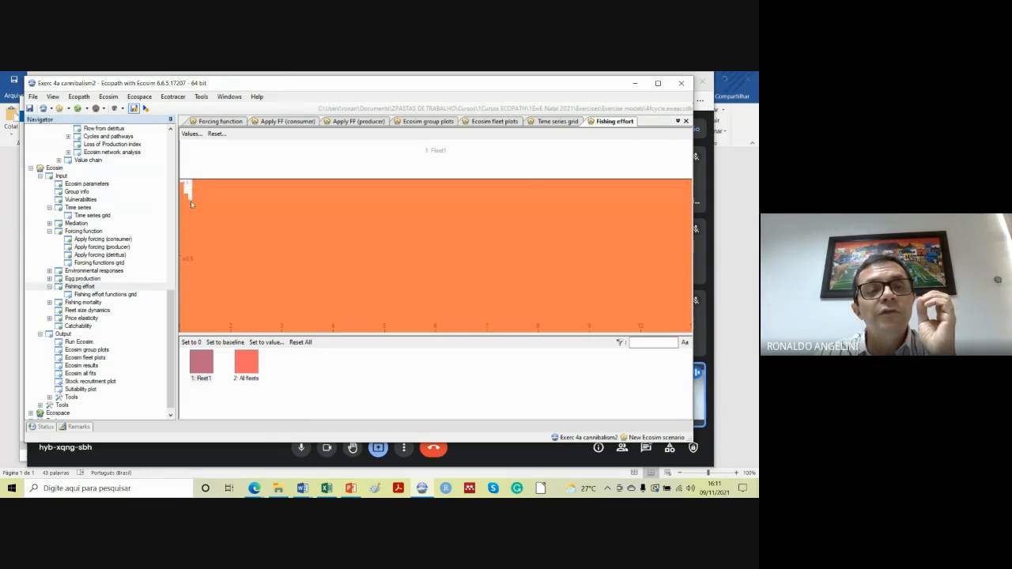
mouse_move(191, 201)
mouse_down()
mouse_move(220, 277)
mouse_move(352, 314)
mouse_move(427, 269)
mouse_move(466, 186)
mouse_move(534, 182)
mouse_move(581, 237)
mouse_move(608, 300)
mouse_move(697, 313)
mouse_up()
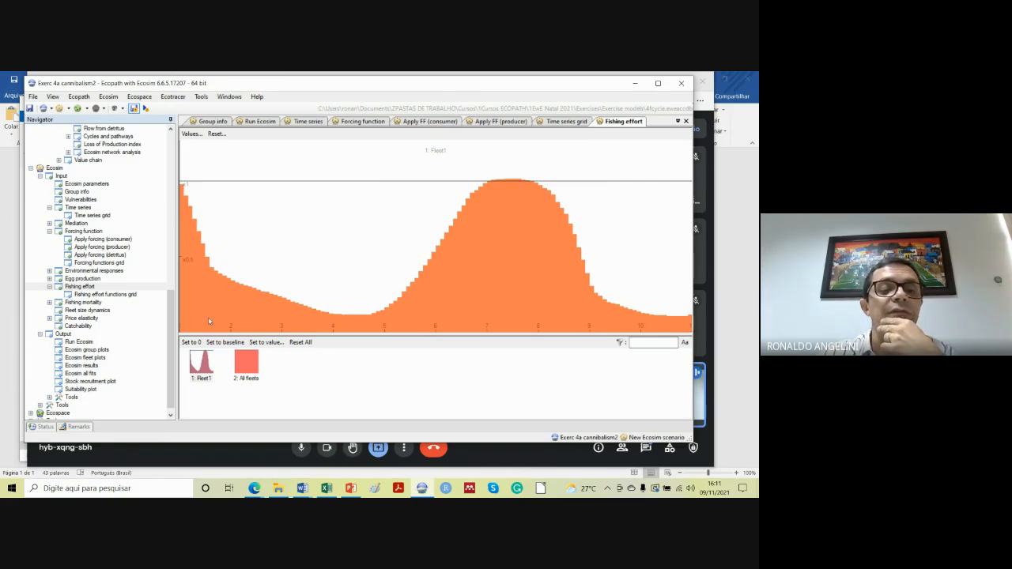
Run the Ecosim simulation with the fishing effort curve drawn for Fleet1.
click(201, 360)
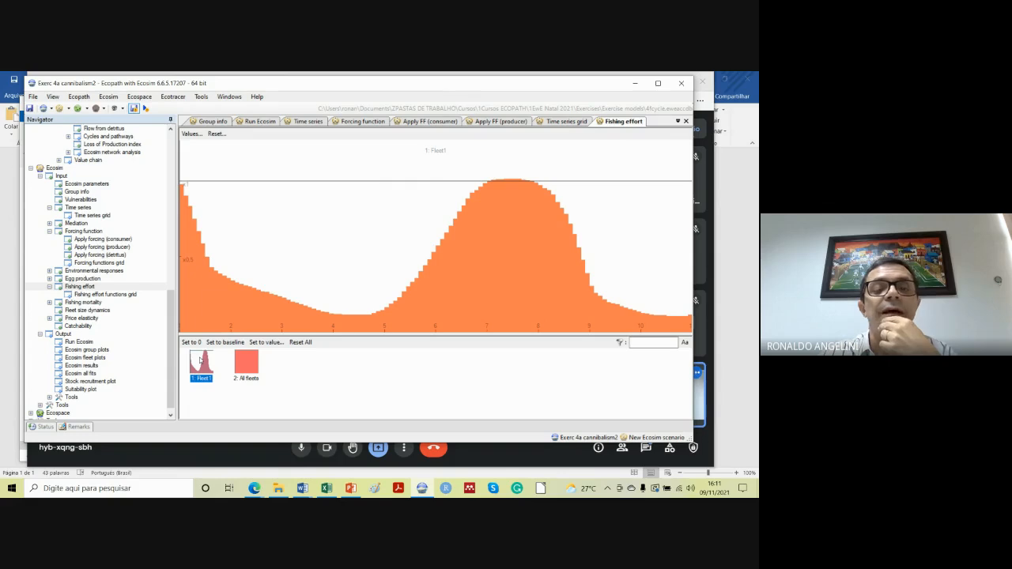
click(79, 341)
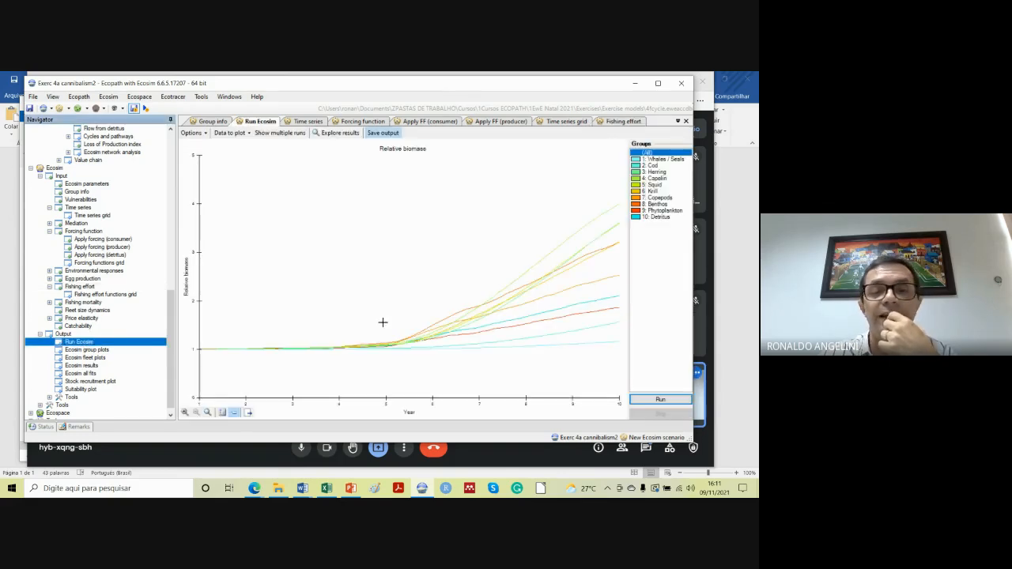
click(649, 400)
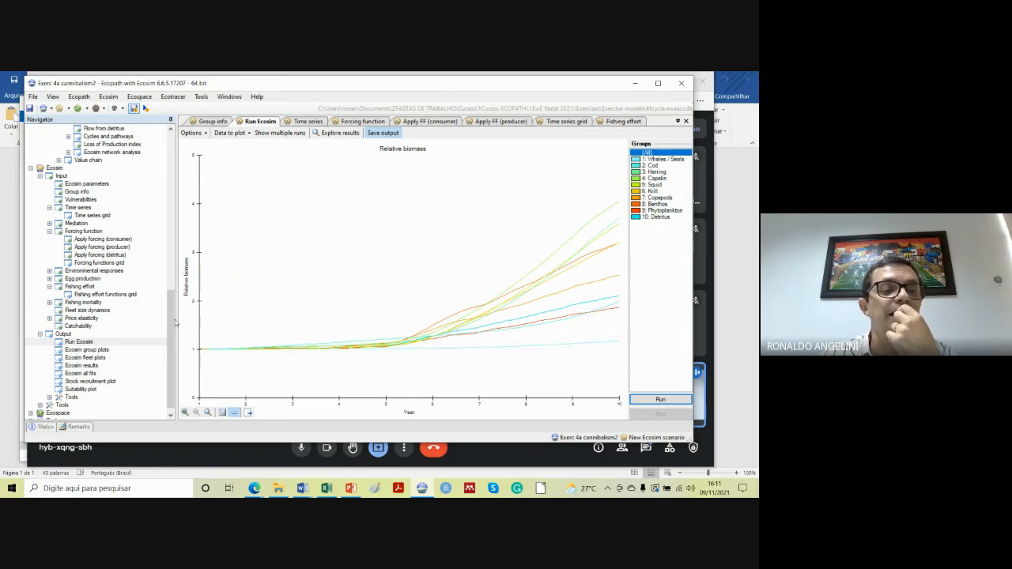
Set Fleet1's fishing effort to a constant value of 3 and rerun the Ecosim simulation.
click(87, 287)
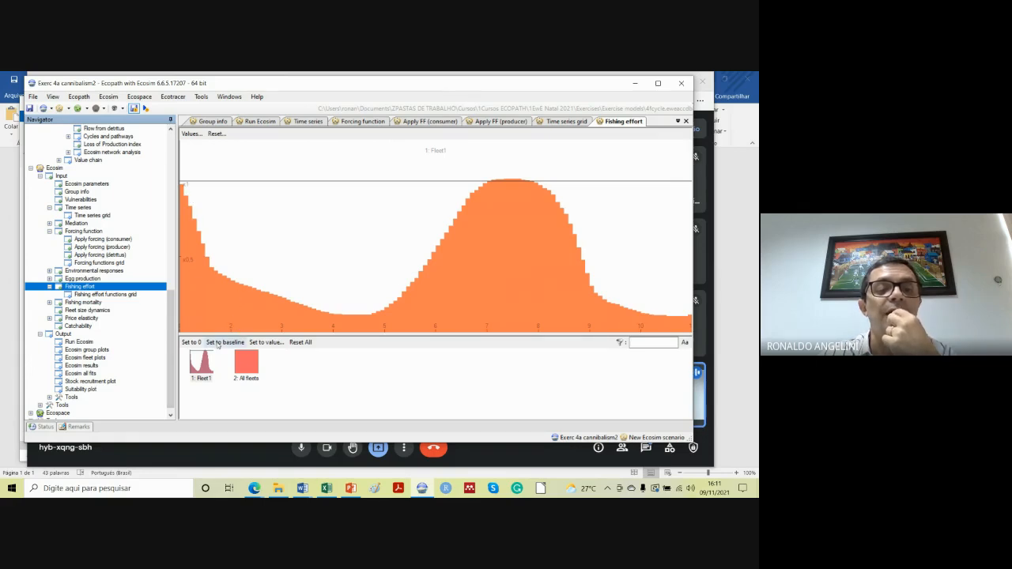
click(266, 342)
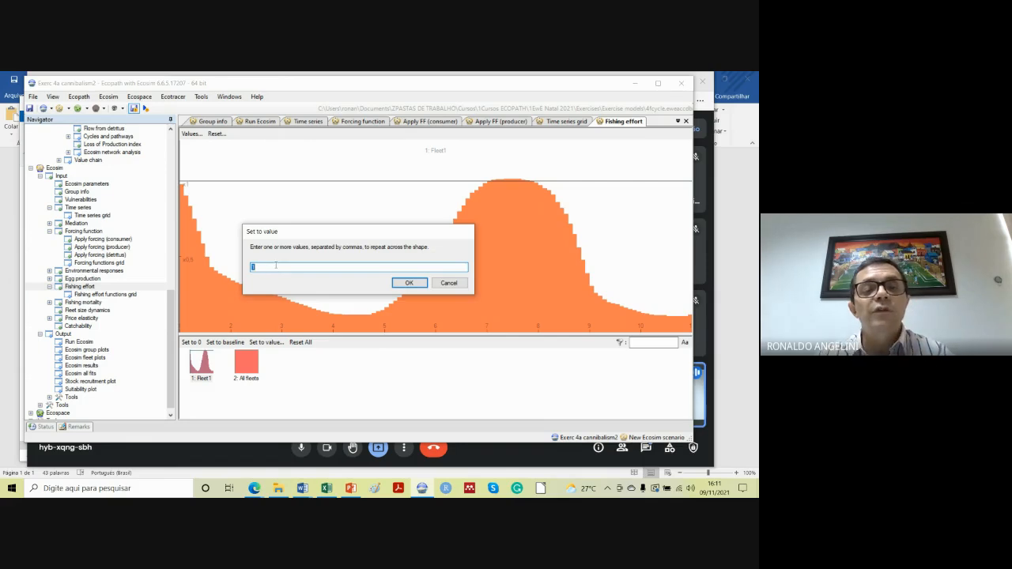
click(408, 283)
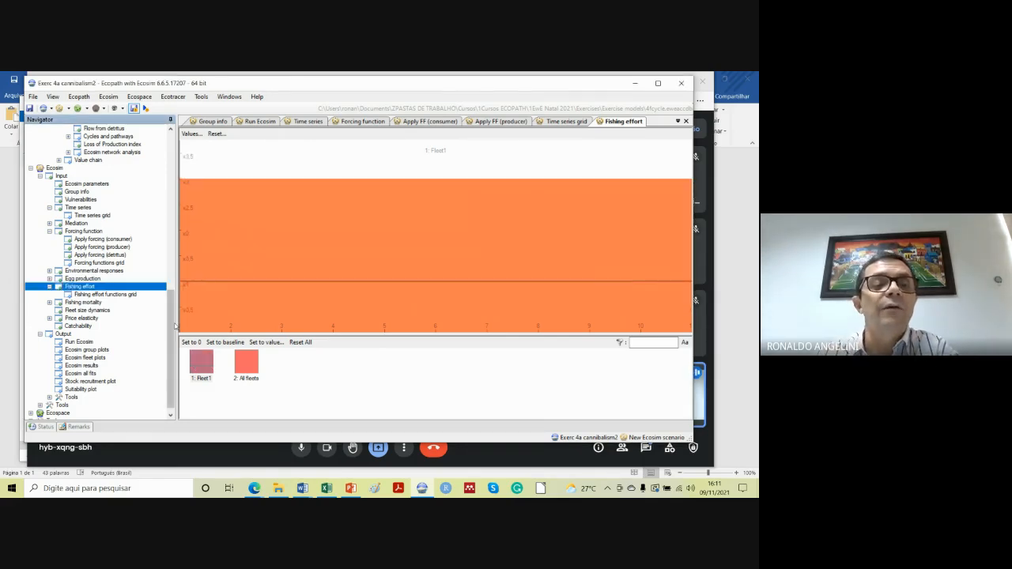
mouse_move(184, 184)
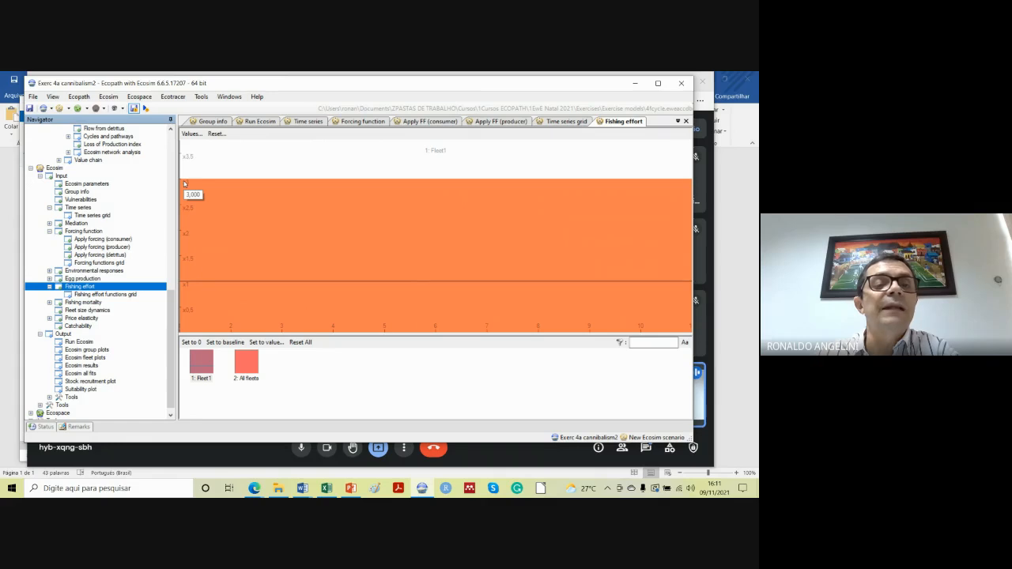
click(79, 342)
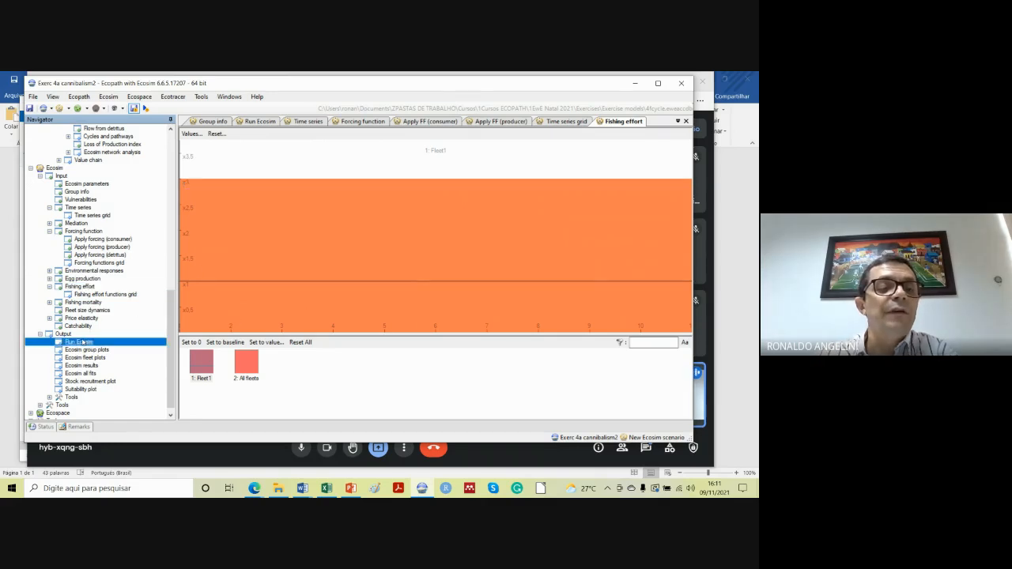
click(660, 399)
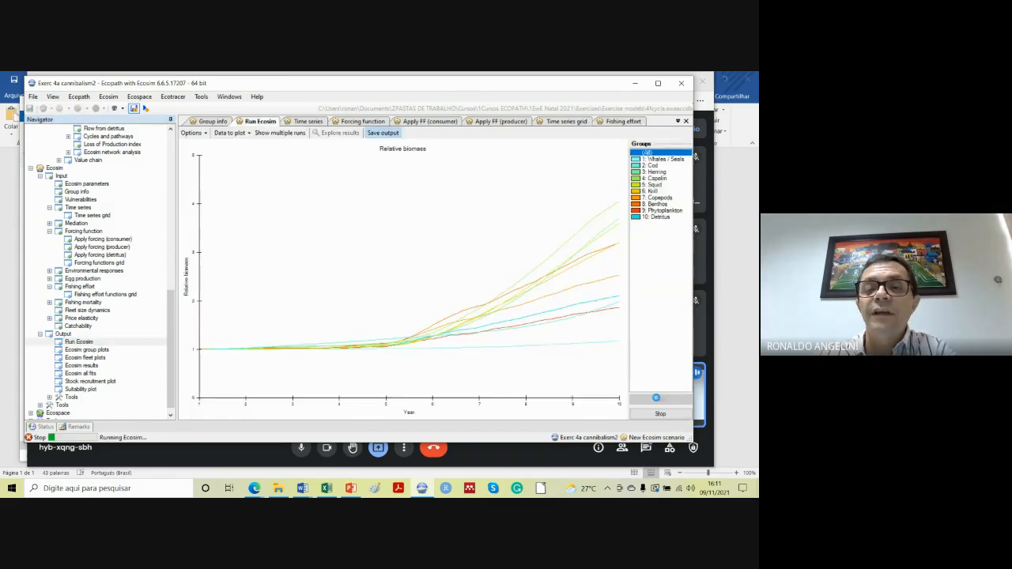
mouse_move(456, 370)
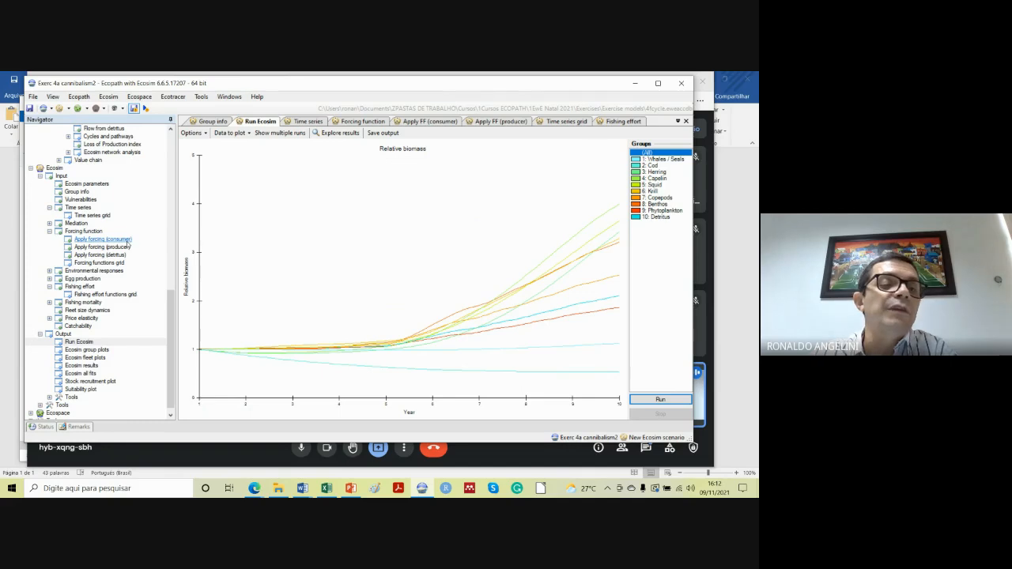
Remove Forcing shape 2 from Phytoplankton's production rate and rerun the Ecosim simulation.
click(107, 247)
click(243, 219)
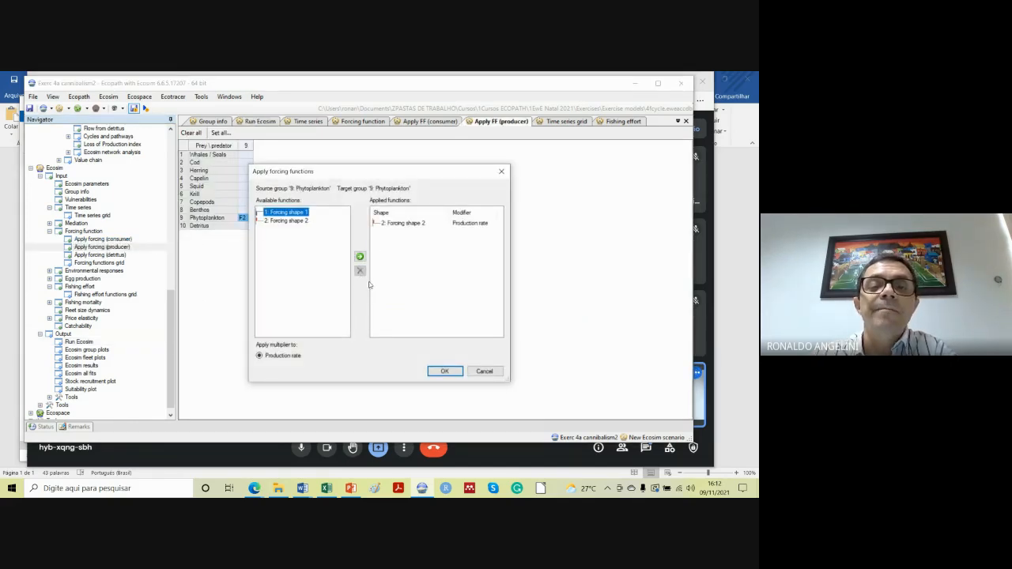
click(401, 224)
click(360, 271)
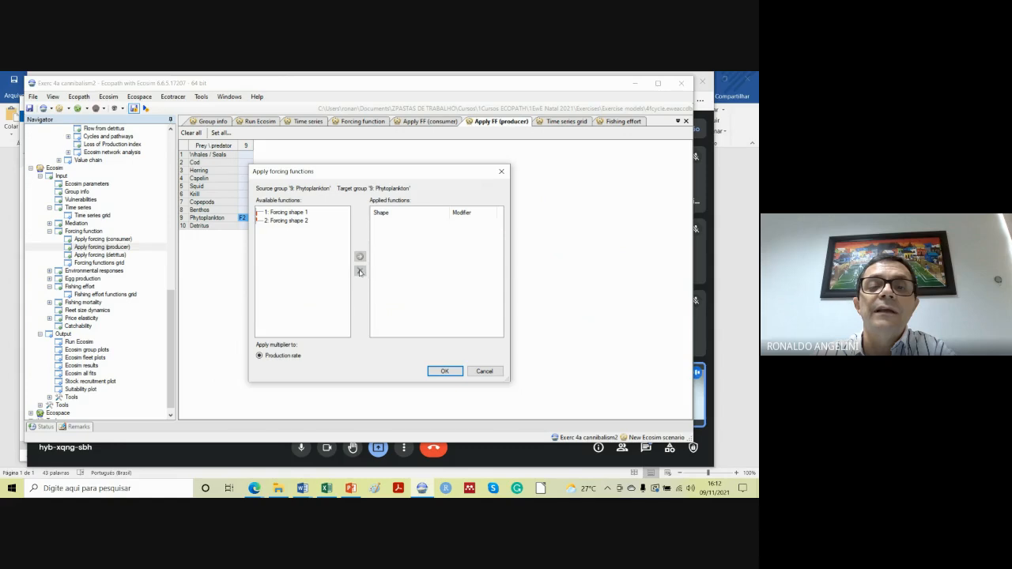
click(443, 371)
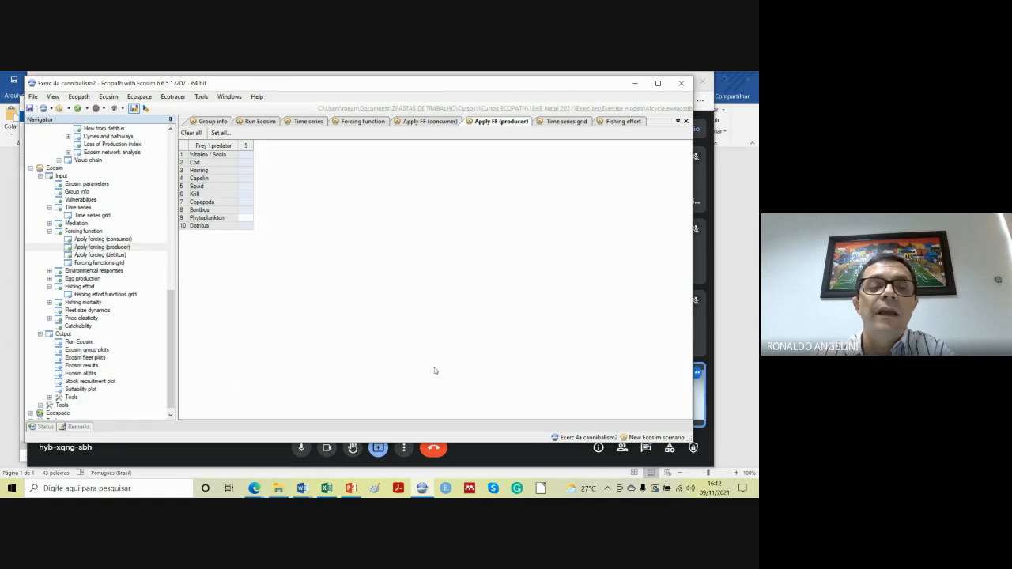
click(79, 341)
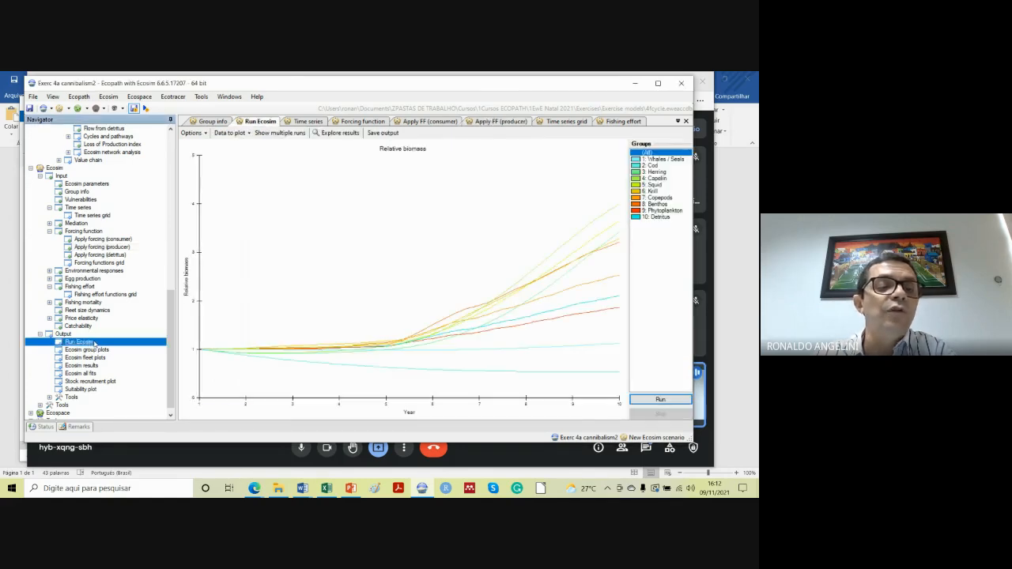
click(661, 399)
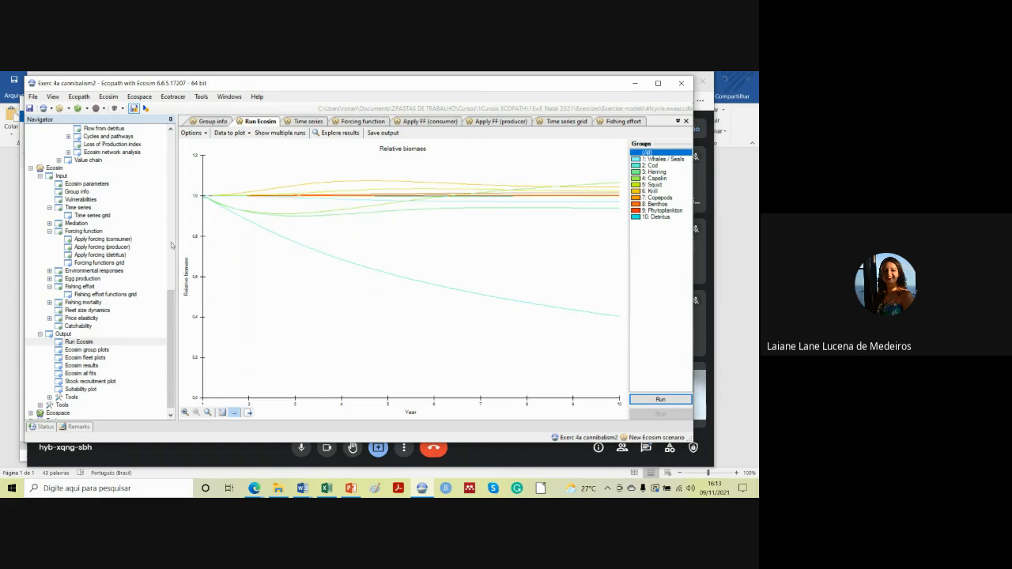
Redraw Forcing shape 2 as a long-term wave swinging between about 2 and 0.8, and view its monthly values.
click(102, 248)
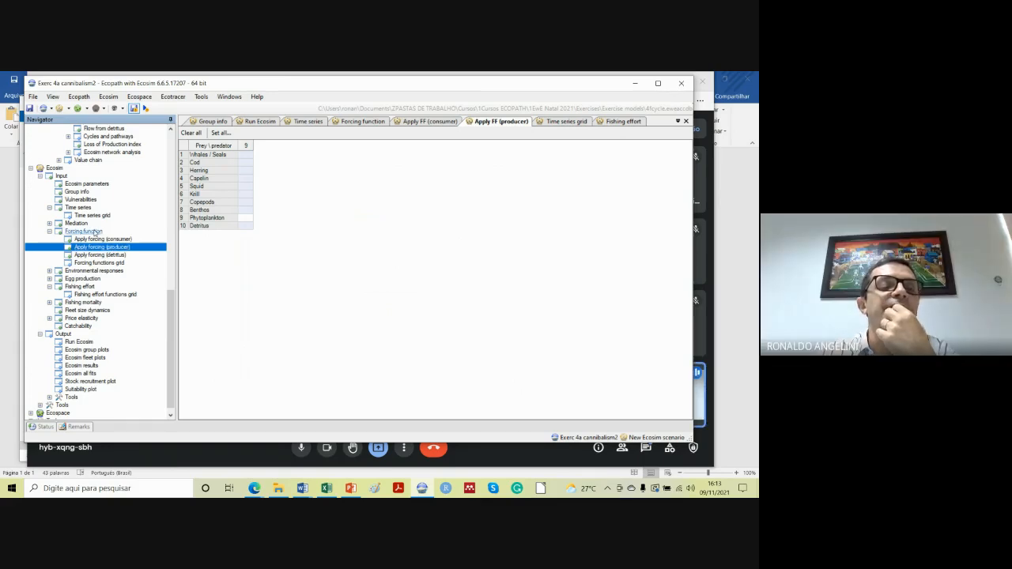
click(95, 231)
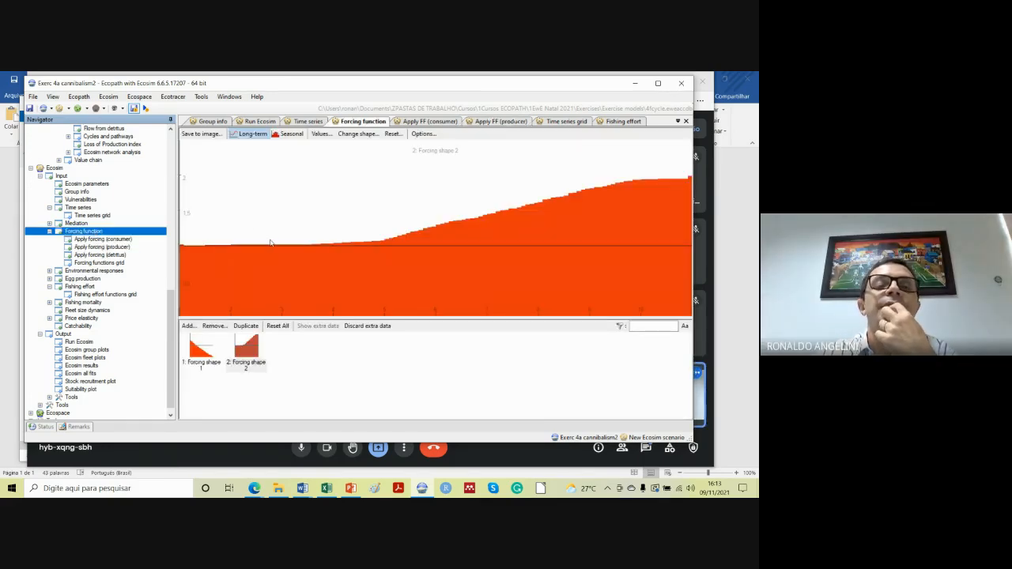
mouse_move(187, 181)
mouse_down()
mouse_move(237, 175)
mouse_move(269, 262)
mouse_move(327, 204)
mouse_move(417, 250)
mouse_move(492, 209)
mouse_move(582, 250)
mouse_move(642, 190)
mouse_move(685, 193)
mouse_up()
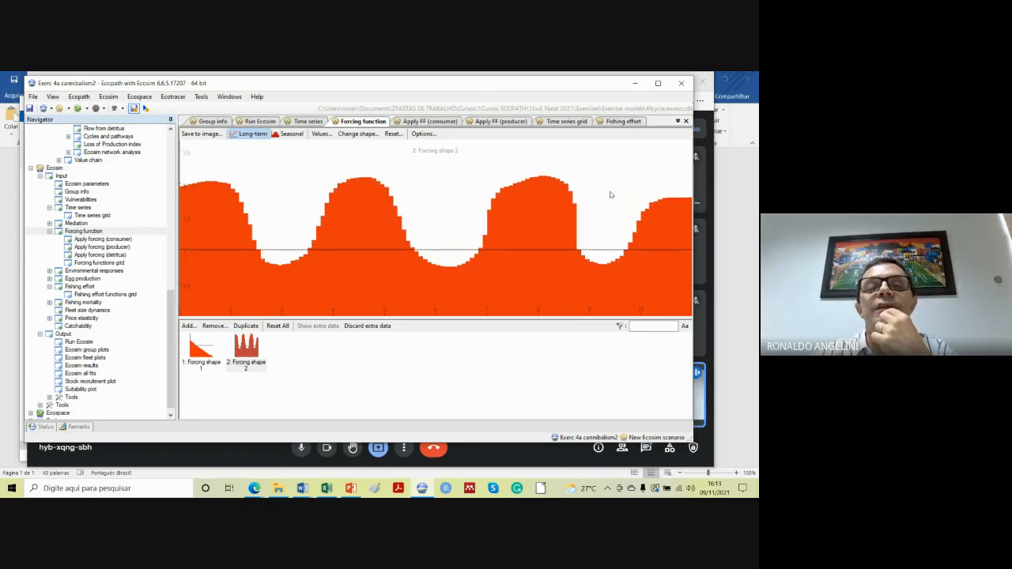
click(325, 134)
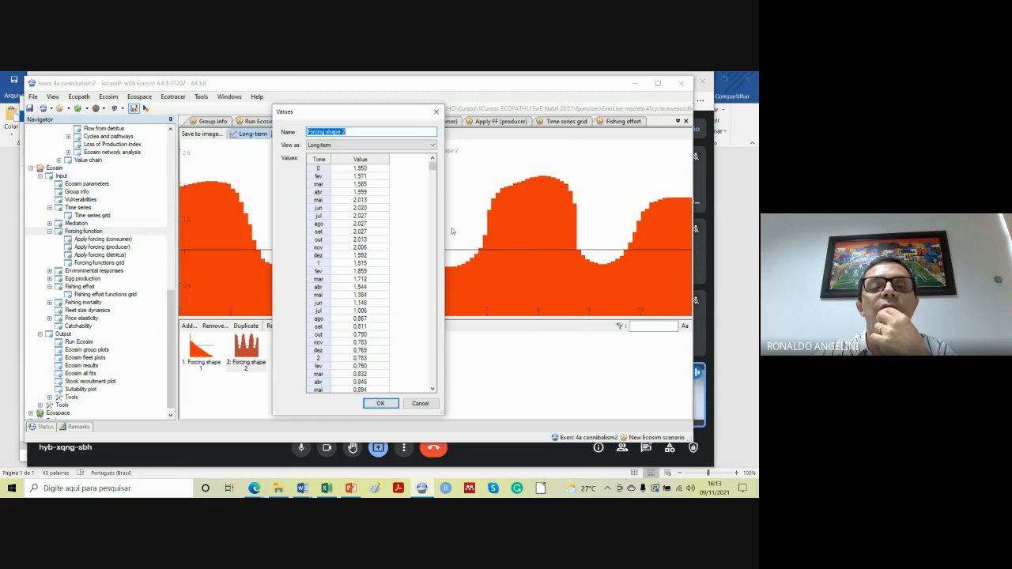
click(436, 111)
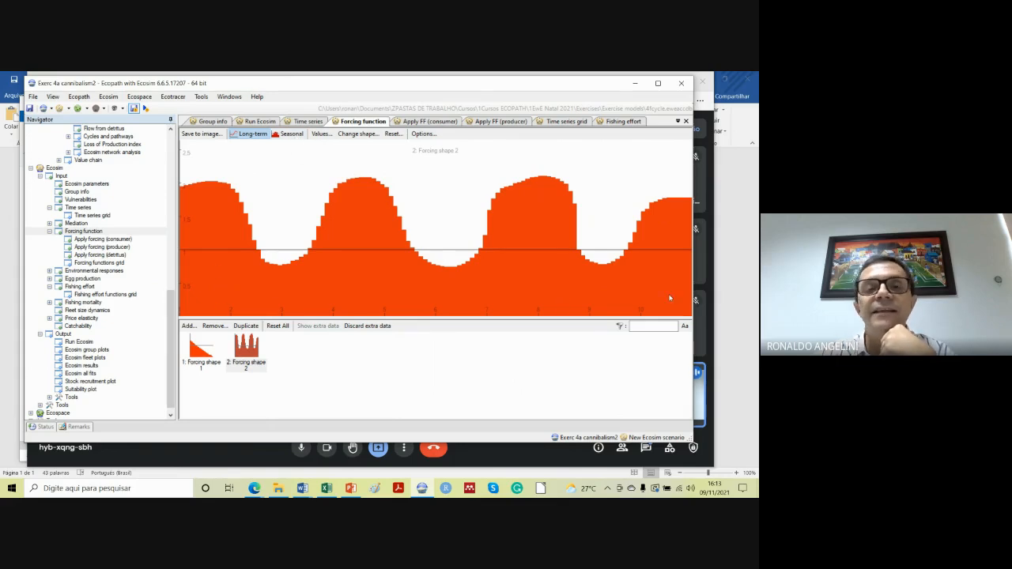
Convert Forcing shape 2 to seasonal and draw it falling from about 1.9 in January to 0.3 in May, then rising to 1.8 in December.
click(291, 134)
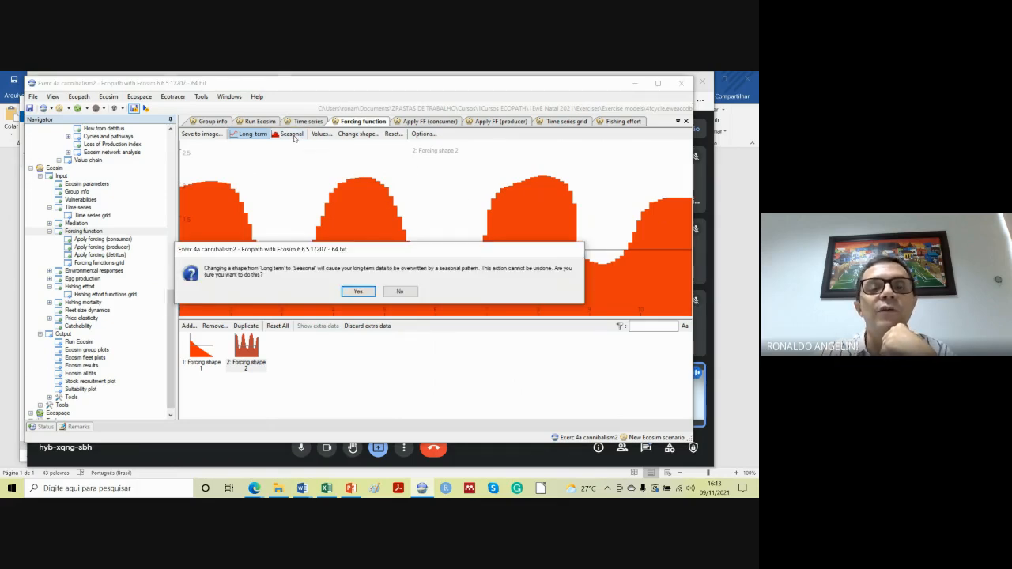
click(360, 291)
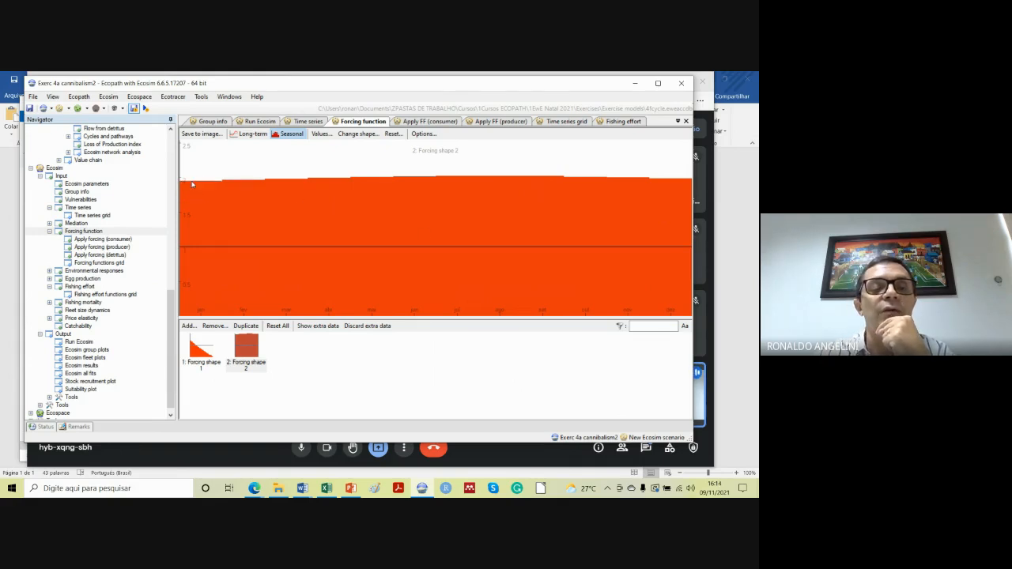
mouse_move(213, 184)
mouse_down()
mouse_move(276, 269)
mouse_move(391, 298)
mouse_move(490, 288)
mouse_move(546, 233)
mouse_move(585, 212)
mouse_move(679, 198)
mouse_up()
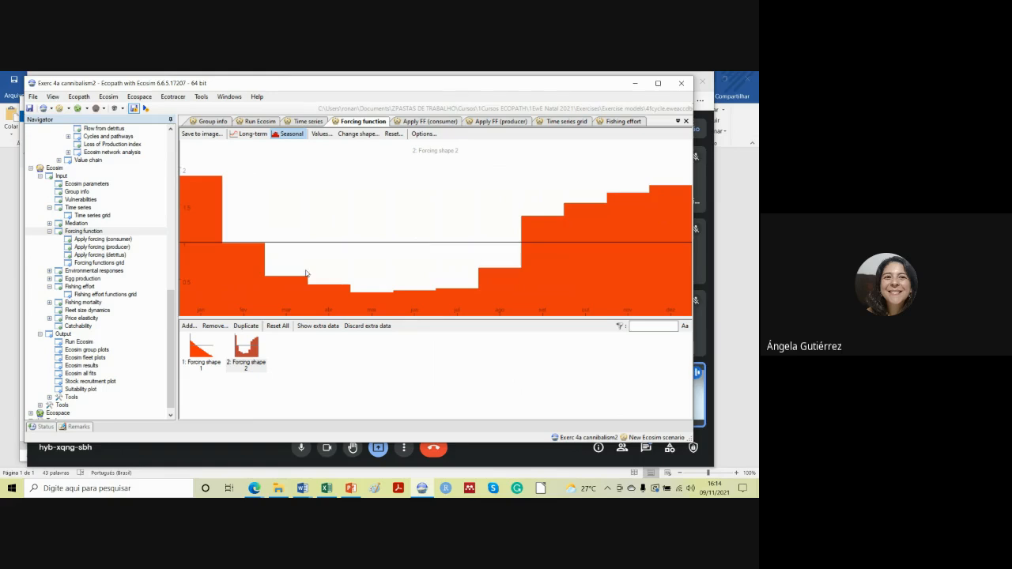
Apply Forcing shape 2 to Phytoplankton as a multiplier on its production rate.
click(117, 248)
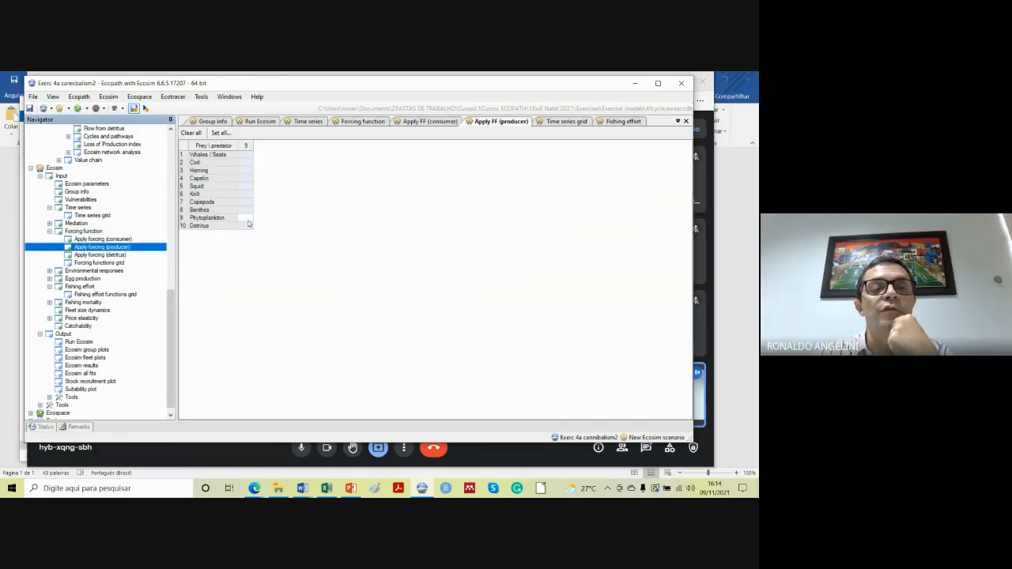
click(247, 221)
click(285, 220)
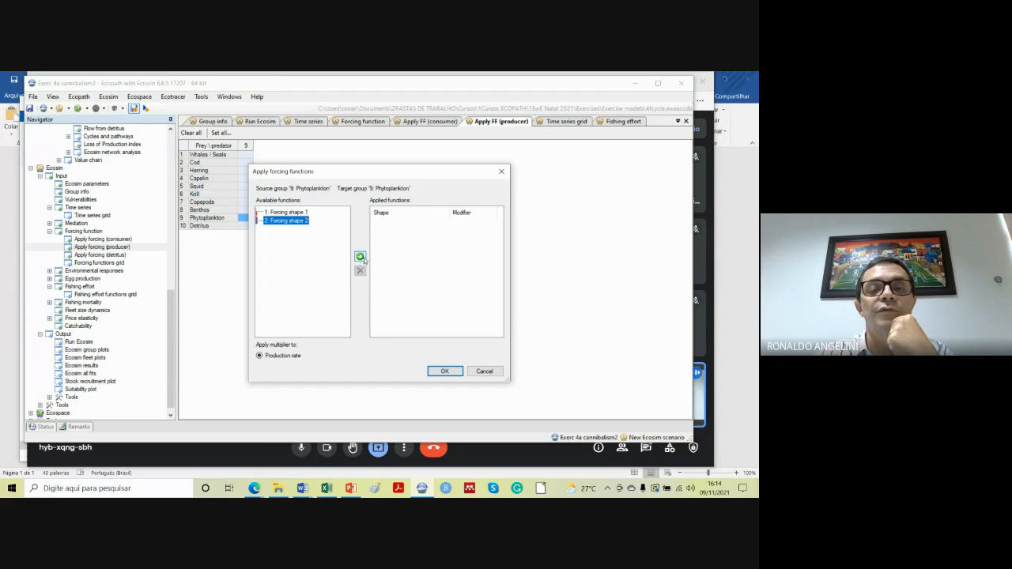
click(359, 257)
click(446, 371)
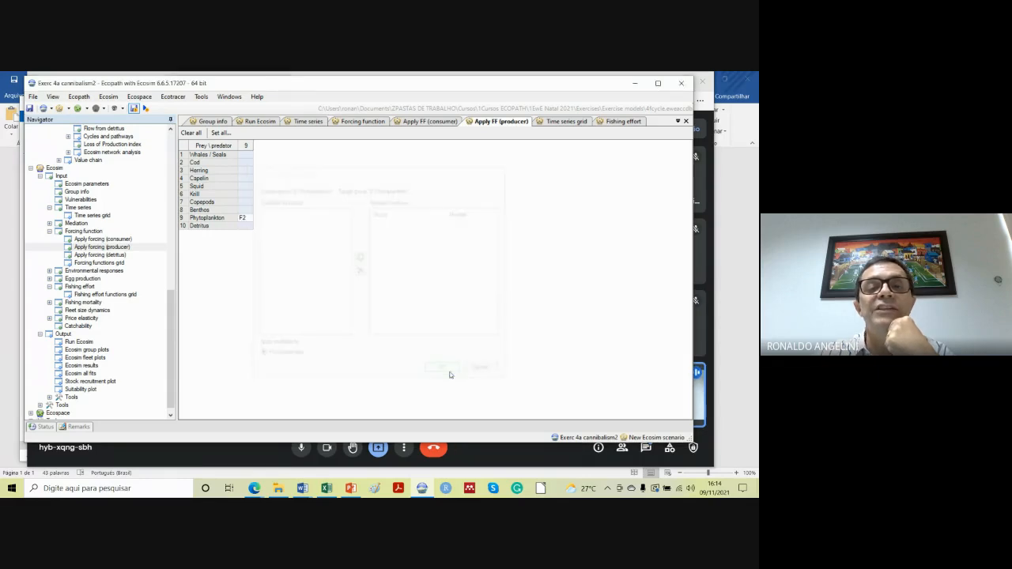
Review the seasonal curve of Forcing shape 2 and run the Ecosim simulation with it applied.
key(Up)
key(Up)
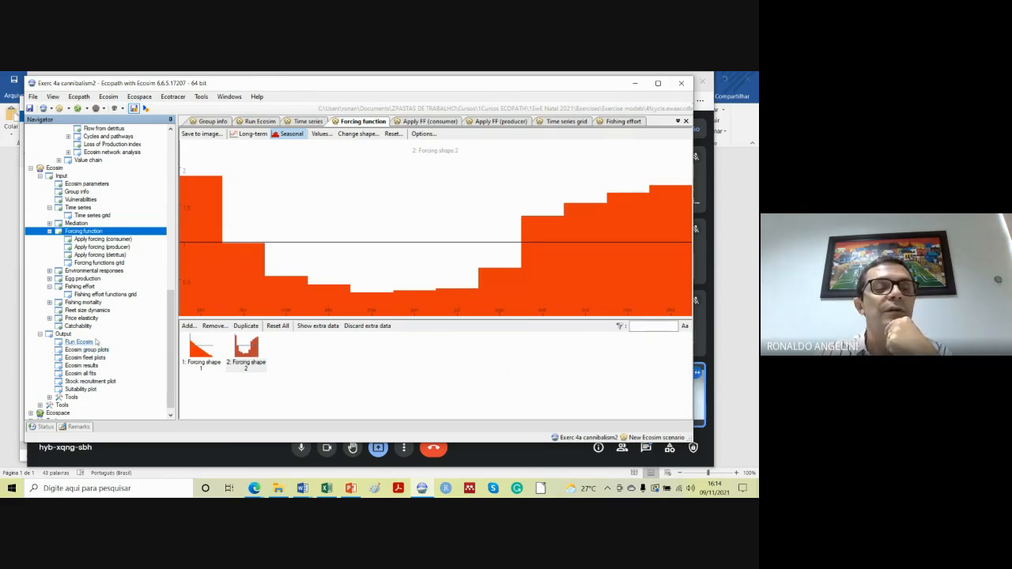
click(81, 342)
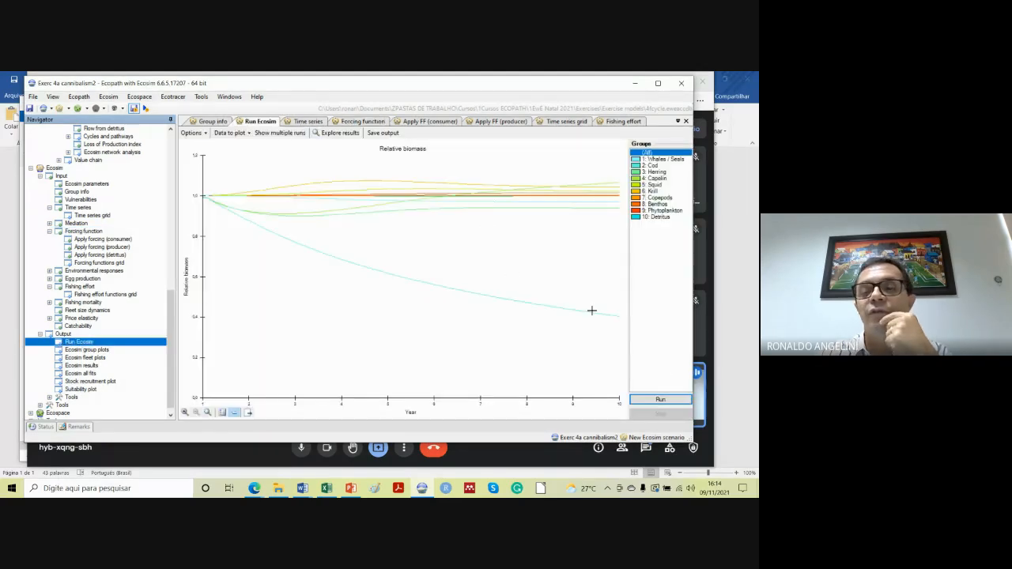
click(660, 399)
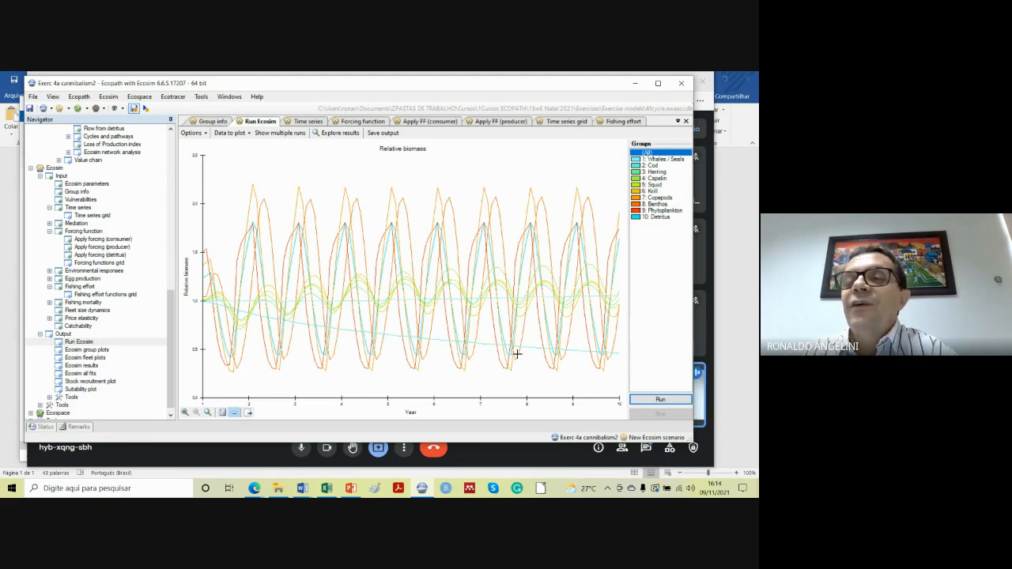
Examine the relative biomass curves of Phytoplankton, Benthos, Copepods, Cod, Herring and Capelin one by one.
click(656, 210)
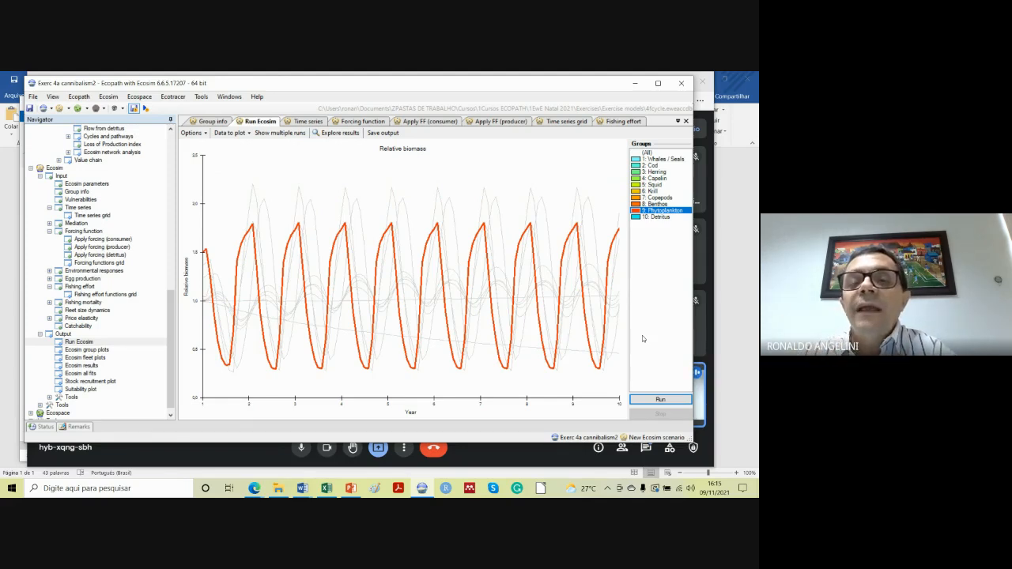
click(656, 203)
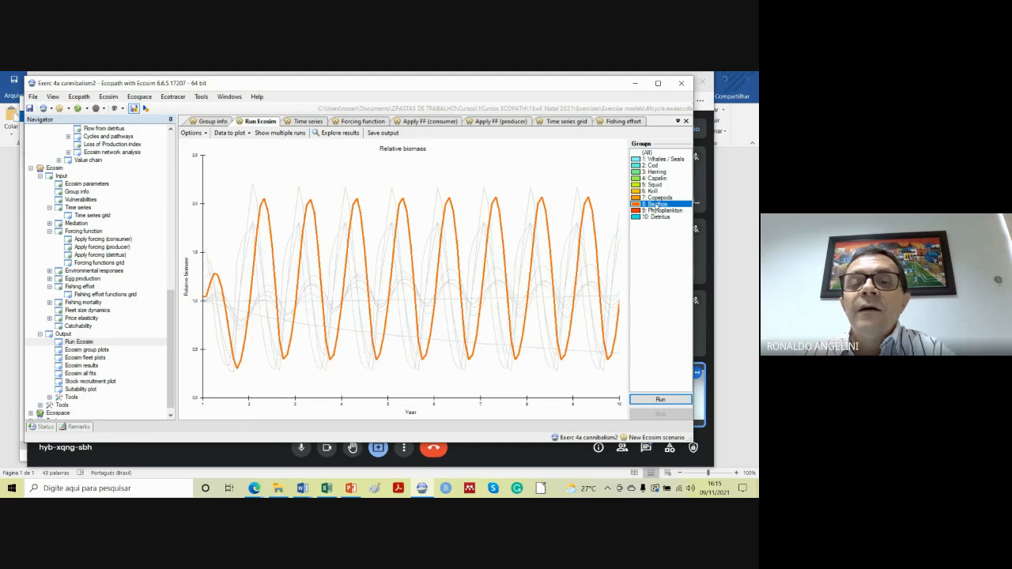
click(656, 198)
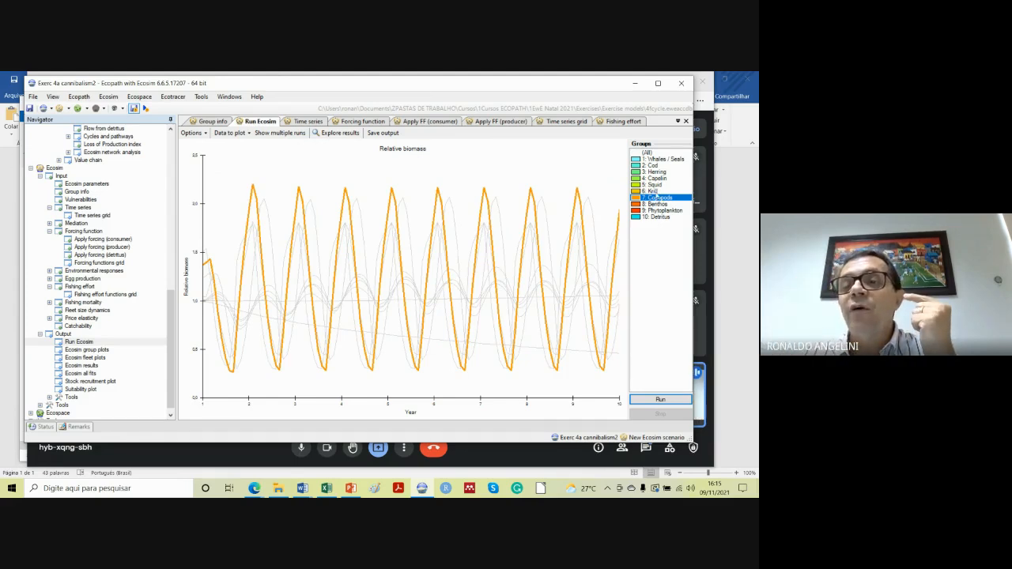
click(650, 166)
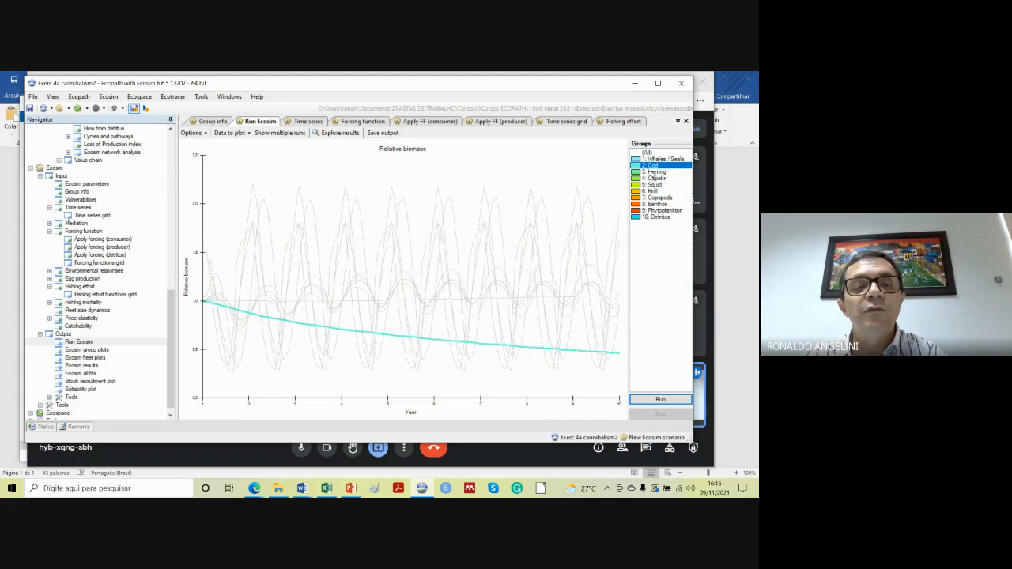
click(652, 172)
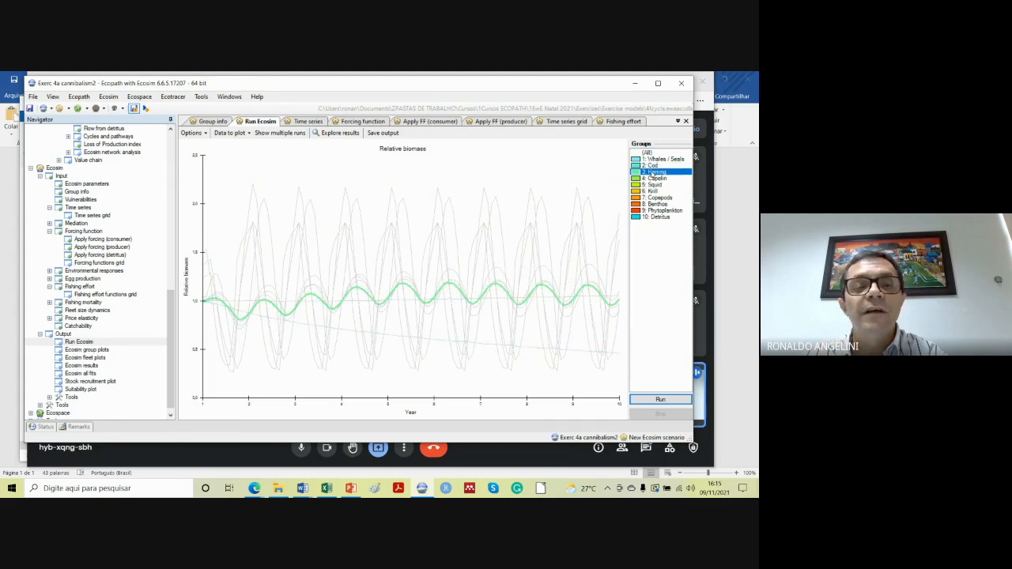
click(653, 177)
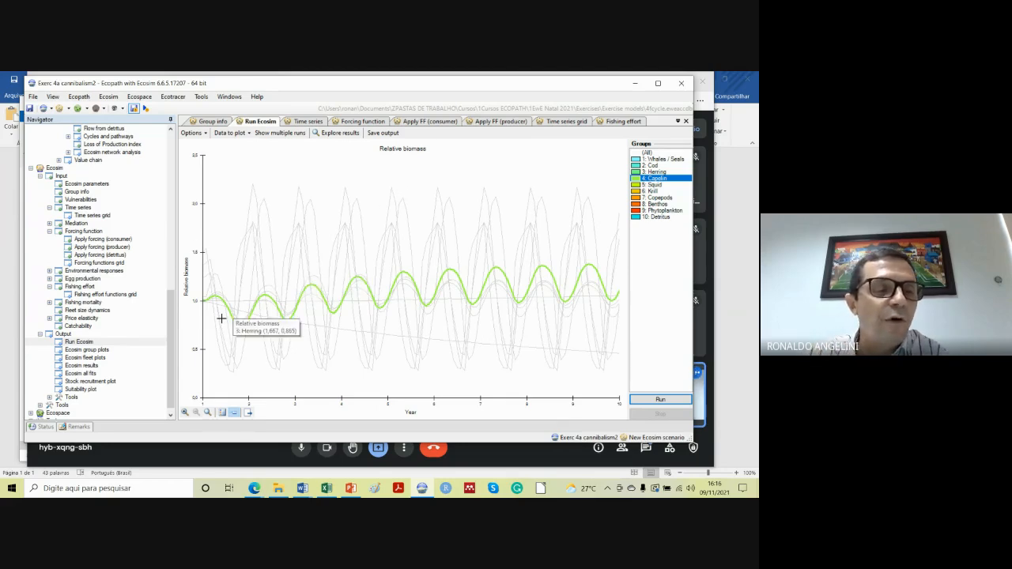
Open the Ecosim flow diagram and play its animation with a 50 ms delay.
click(50, 398)
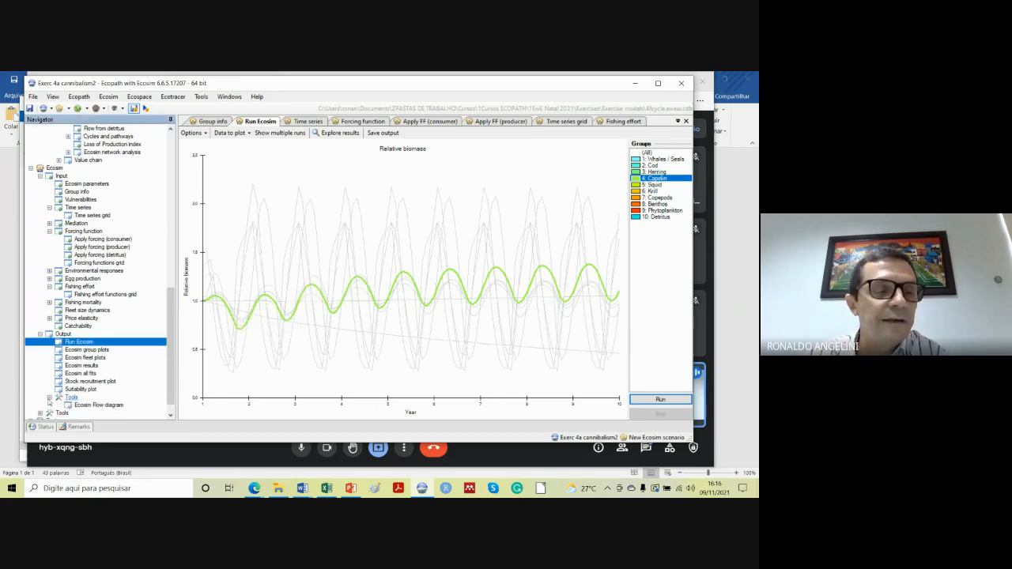
drag(169, 400, 170, 405)
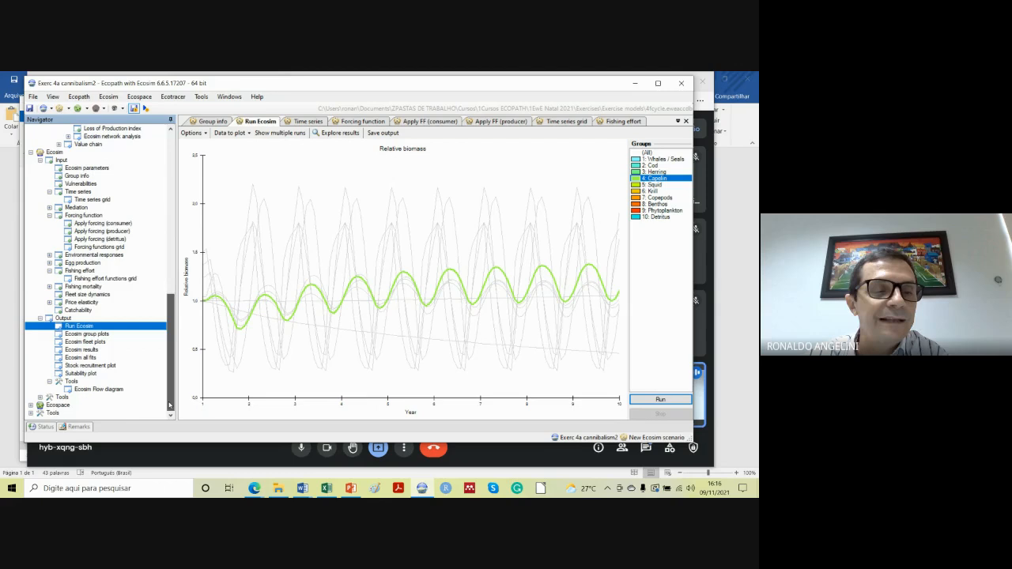
click(122, 391)
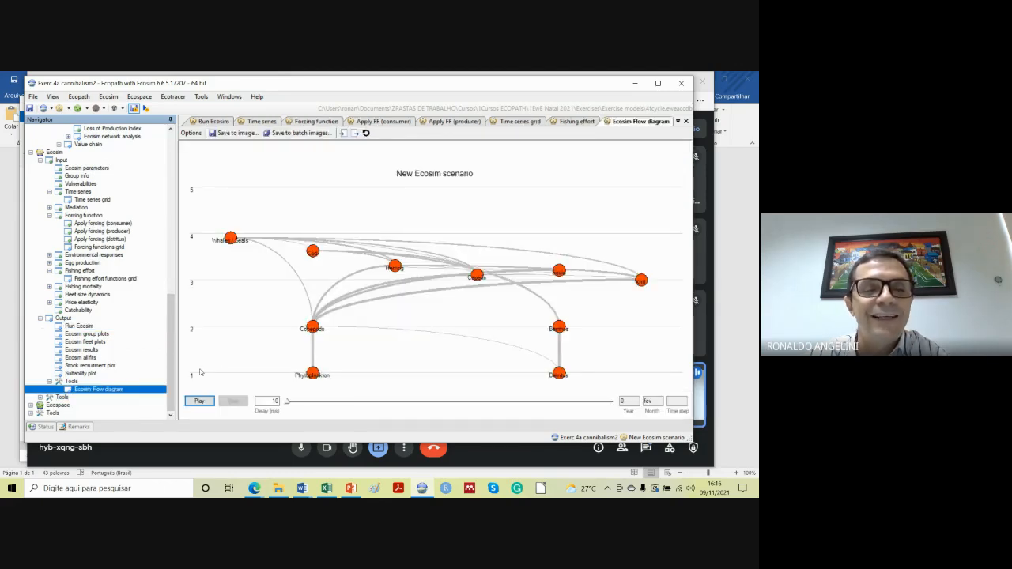
click(278, 401)
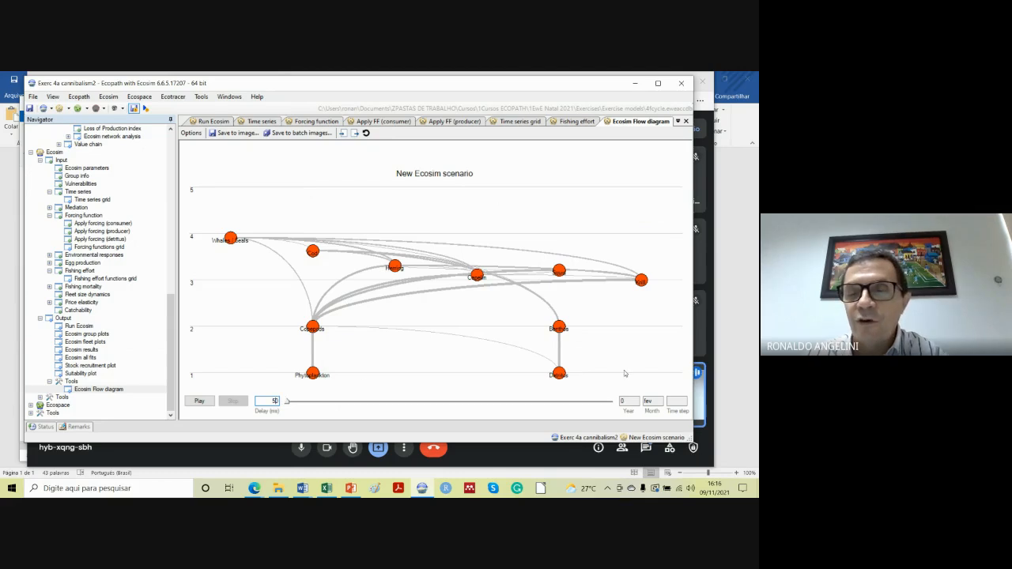
click(199, 401)
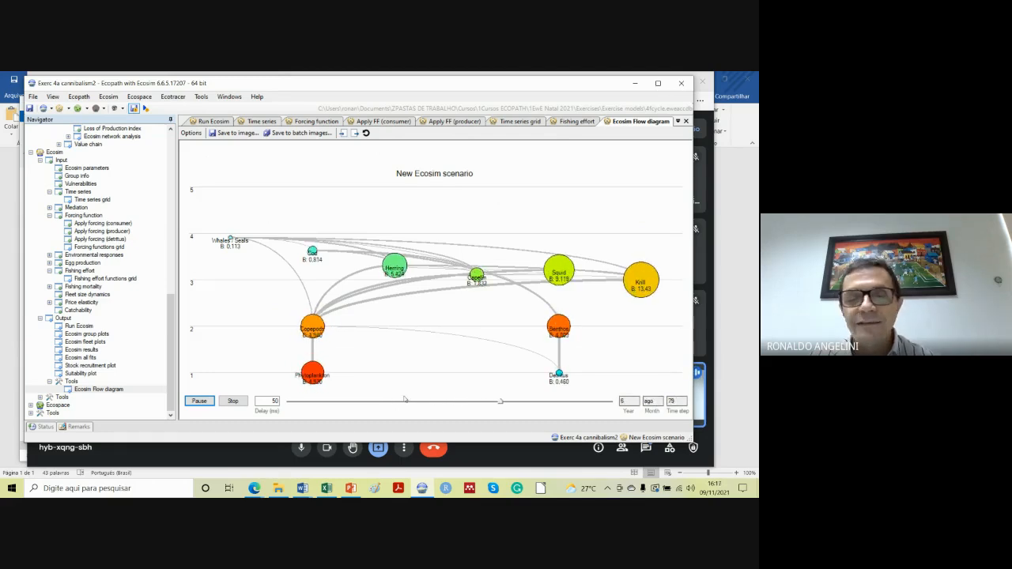
Stop the flow diagram animation, replay it from the start and pause it in year 9.
click(233, 401)
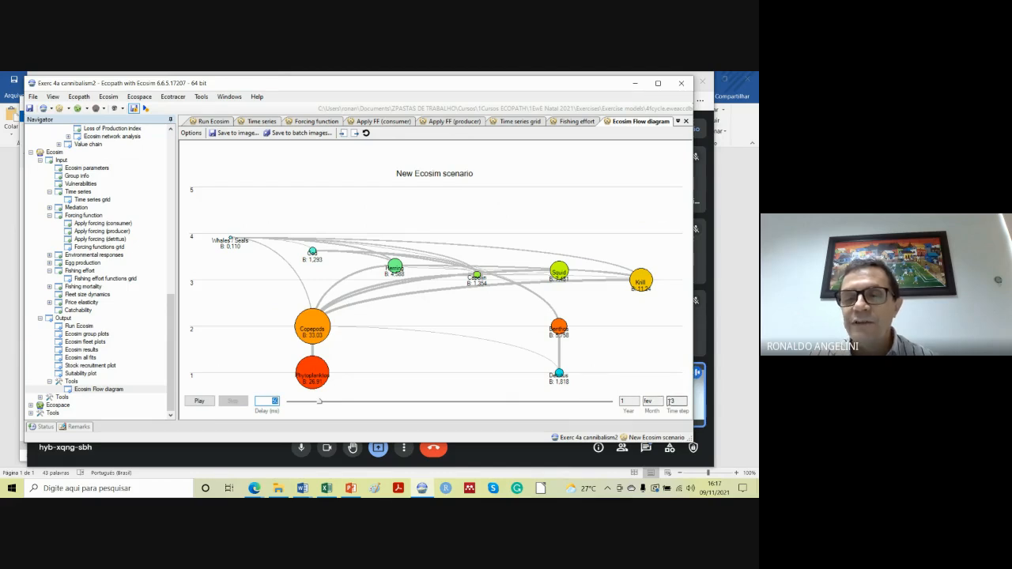
click(204, 402)
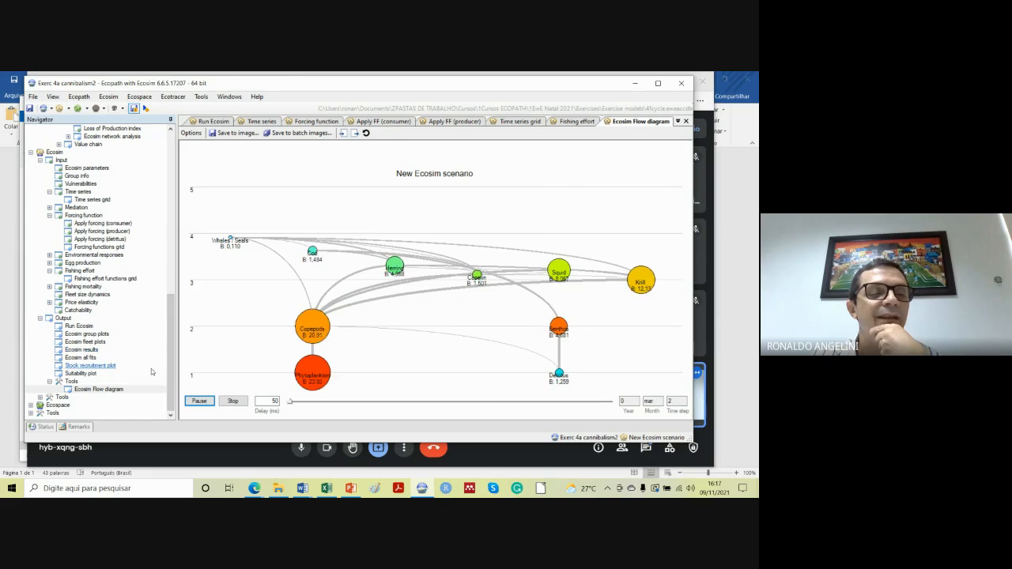
click(40, 397)
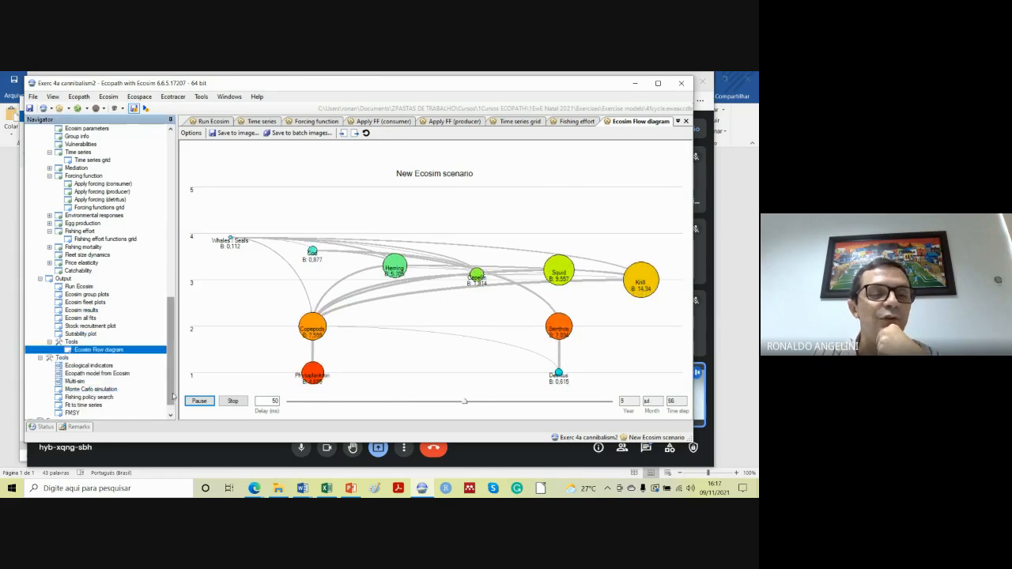
scroll(170, 407, down, 1)
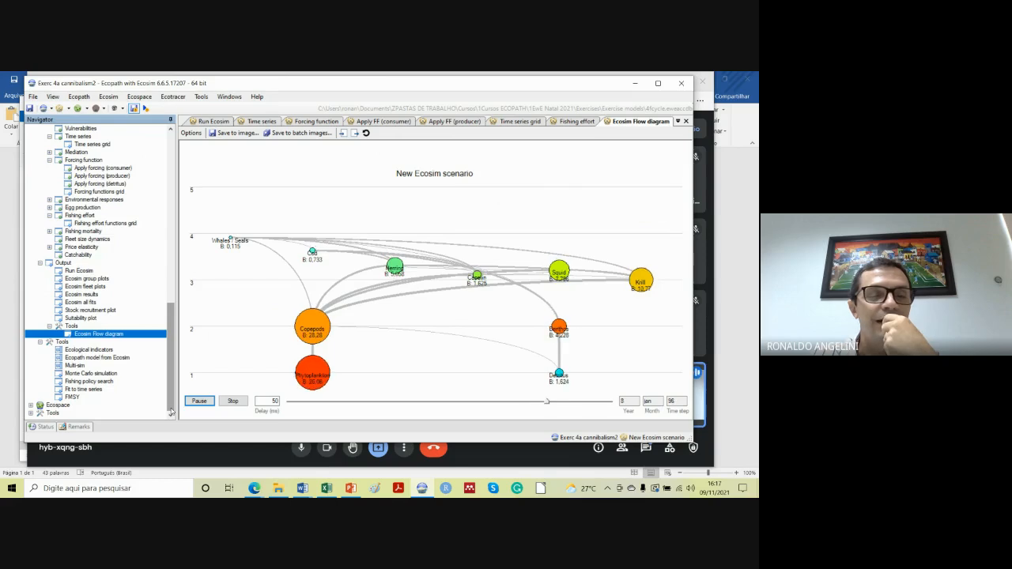
click(201, 402)
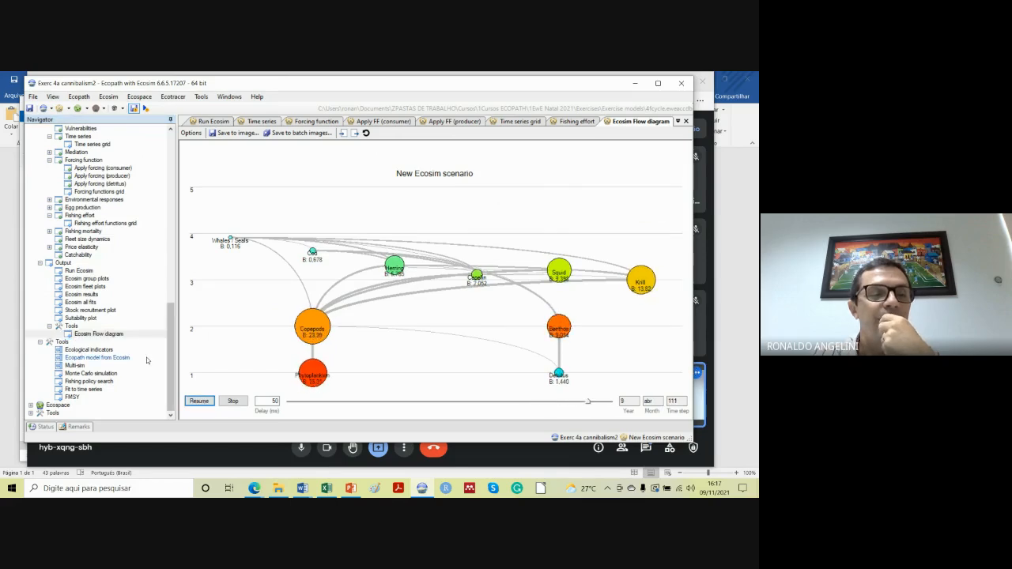
Open the Ecopath model from Ecosim tool and enable annual-average model generation.
click(96, 358)
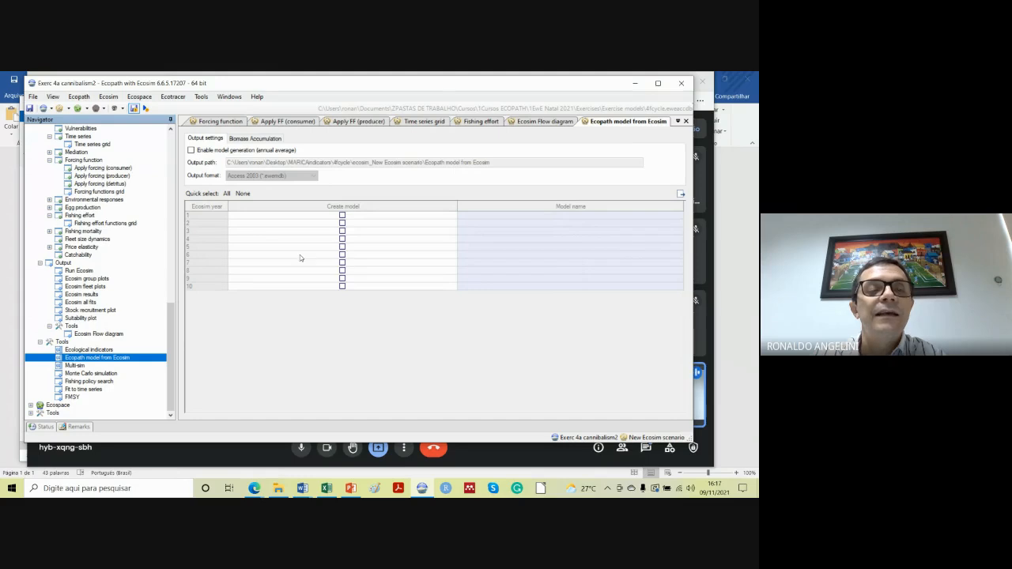
click(191, 150)
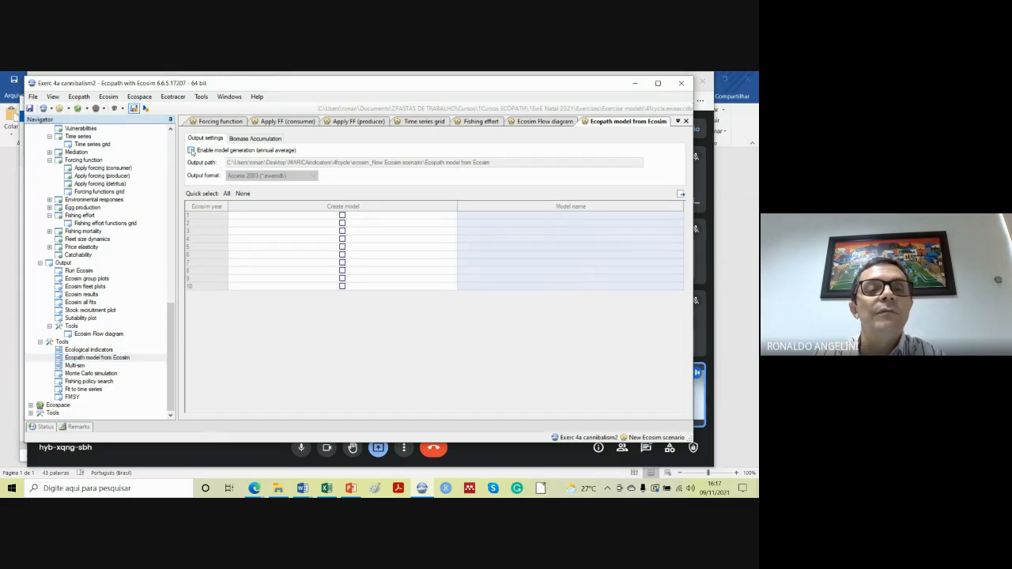
Mark Ecosim years 6 and 10 for model creation and clear both selections again.
click(341, 254)
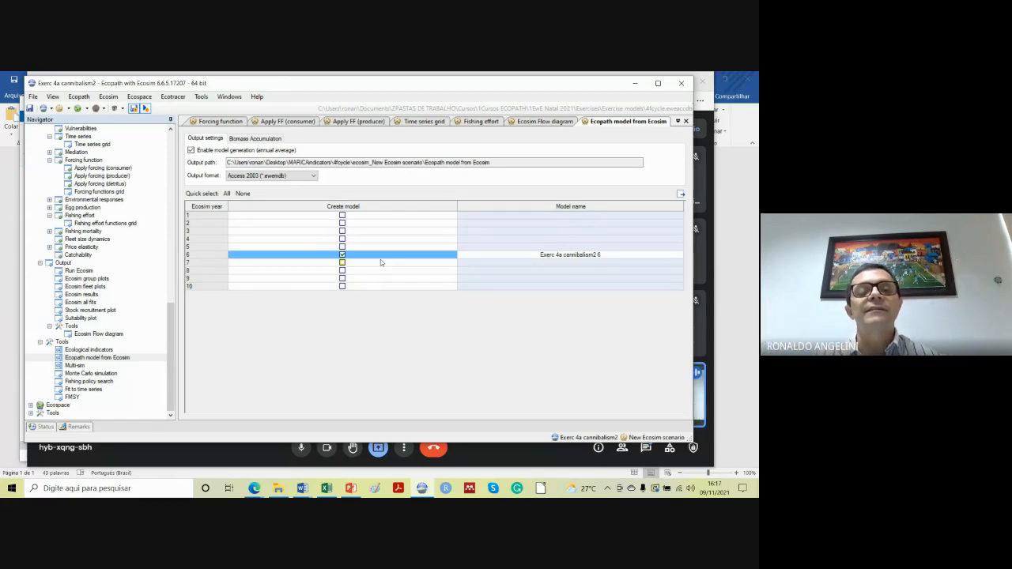
click(341, 286)
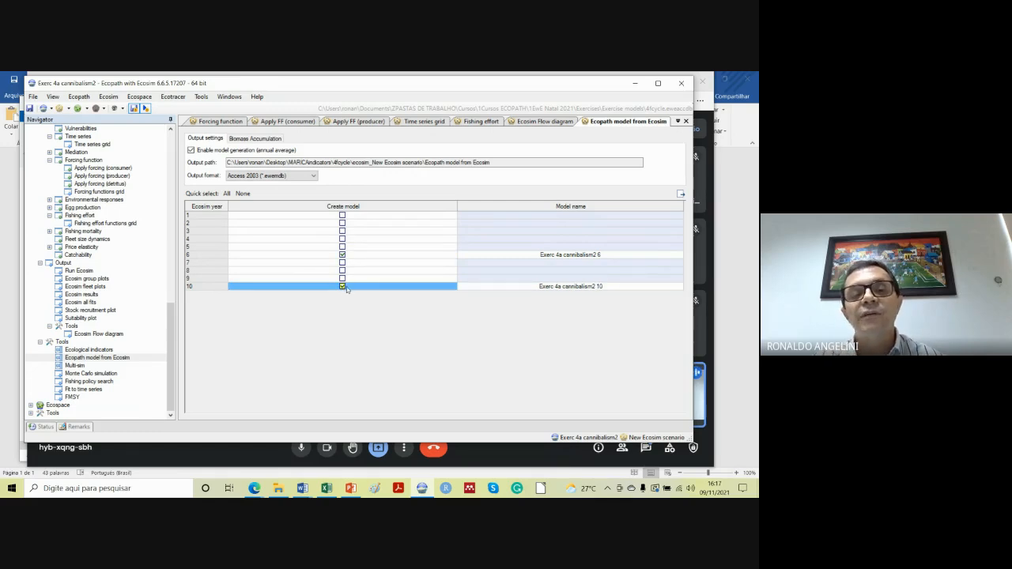
click(341, 287)
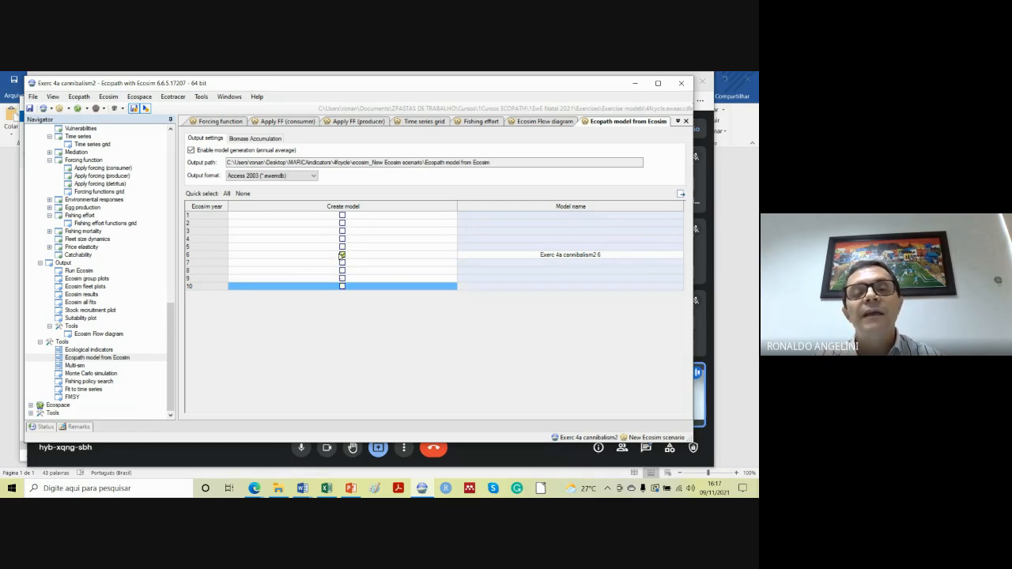
click(342, 255)
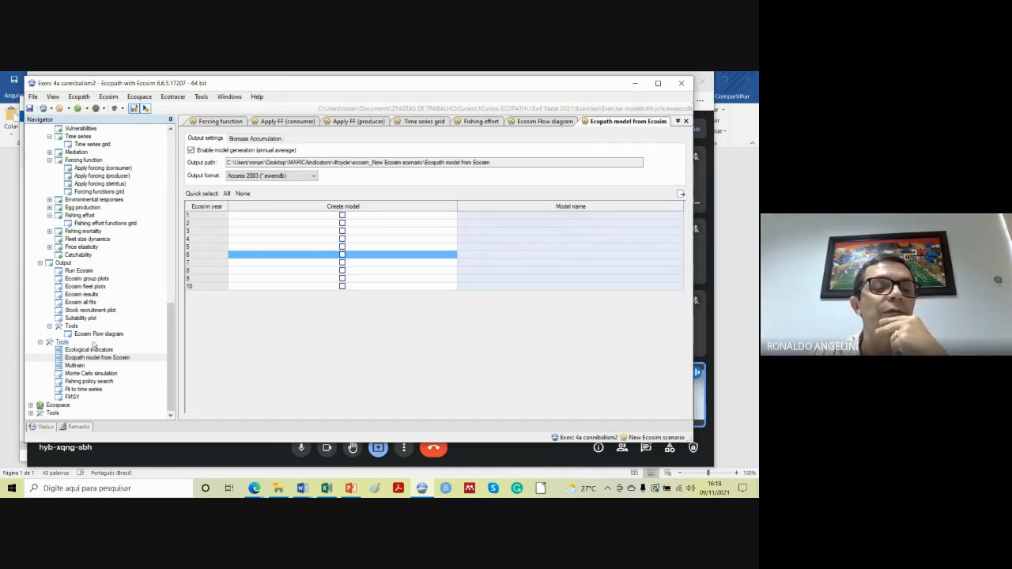
Open the Ecological indicators tool and review its biomass, catch, trophic, species and size-based indicator lists.
click(90, 350)
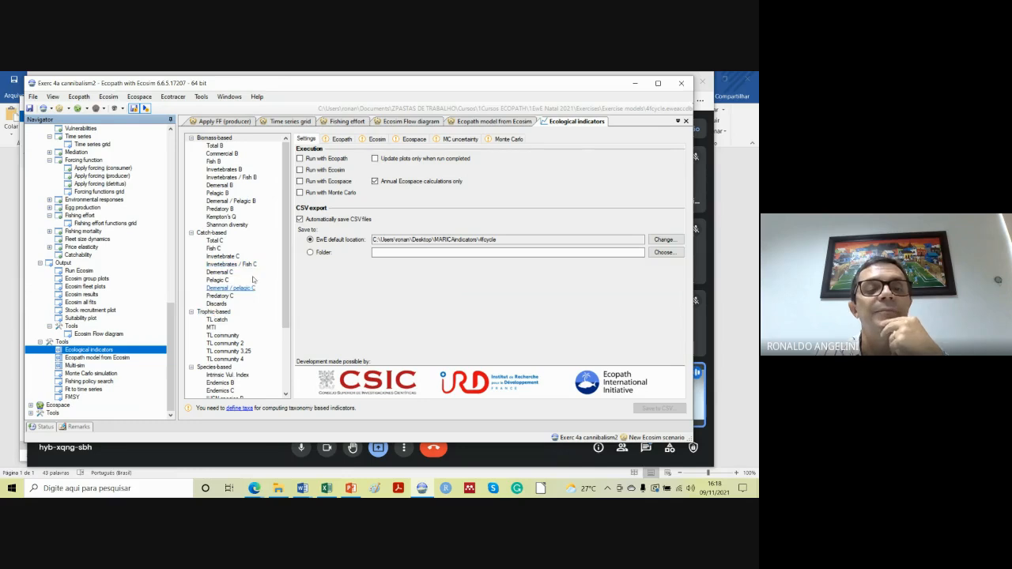
drag(287, 324, 288, 377)
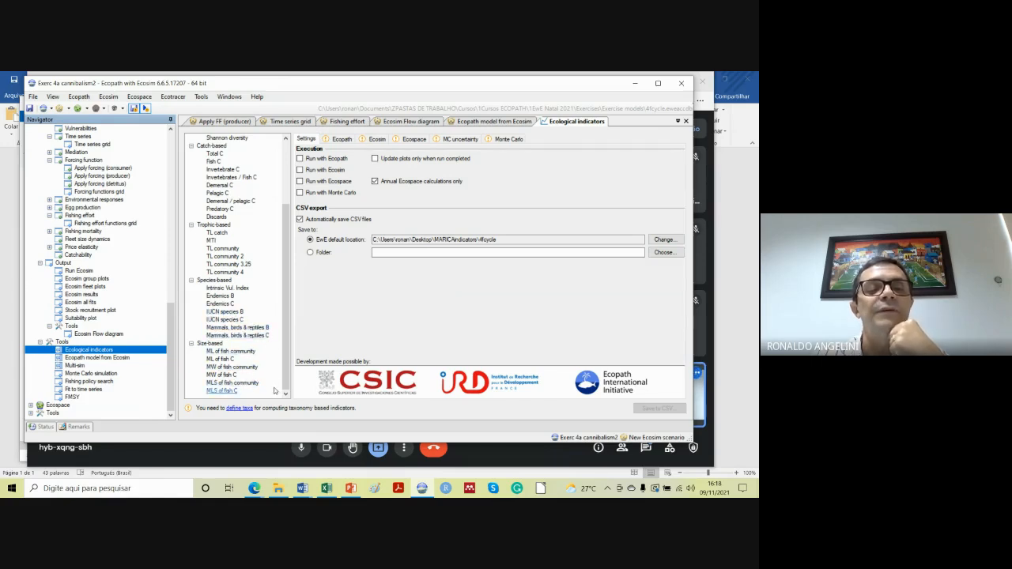
scroll(221, 204, up, 1)
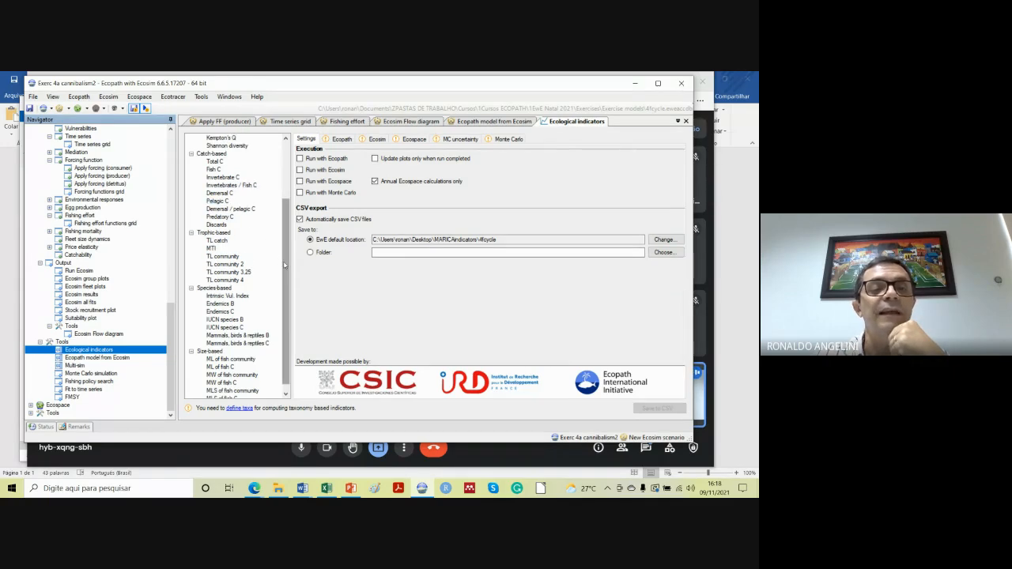
drag(285, 266, 284, 196)
Open the Ecopath Traits input and define a taxon for the Whales / Seals group in its taxonomy.
click(171, 130)
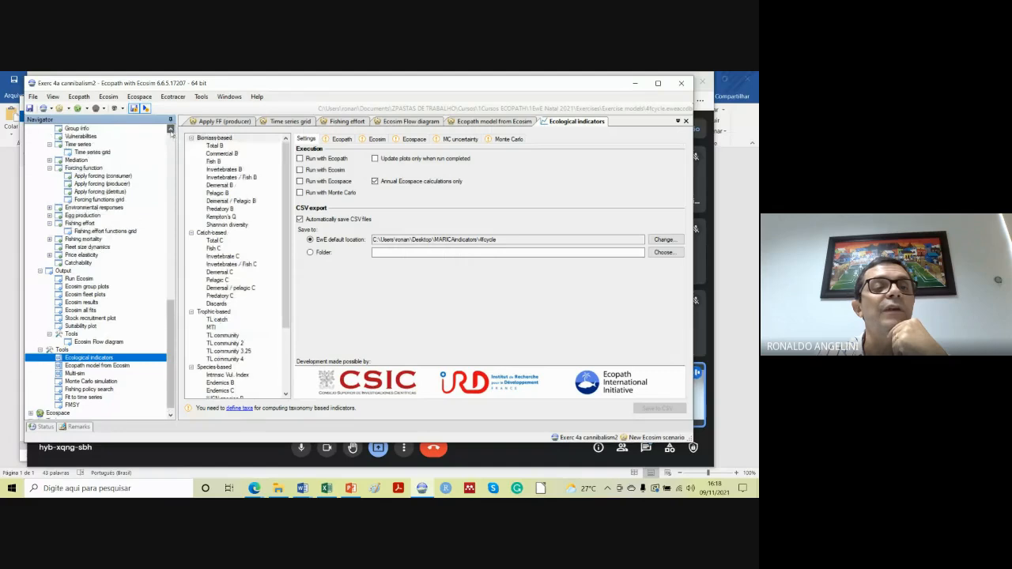
drag(171, 130, 171, 130)
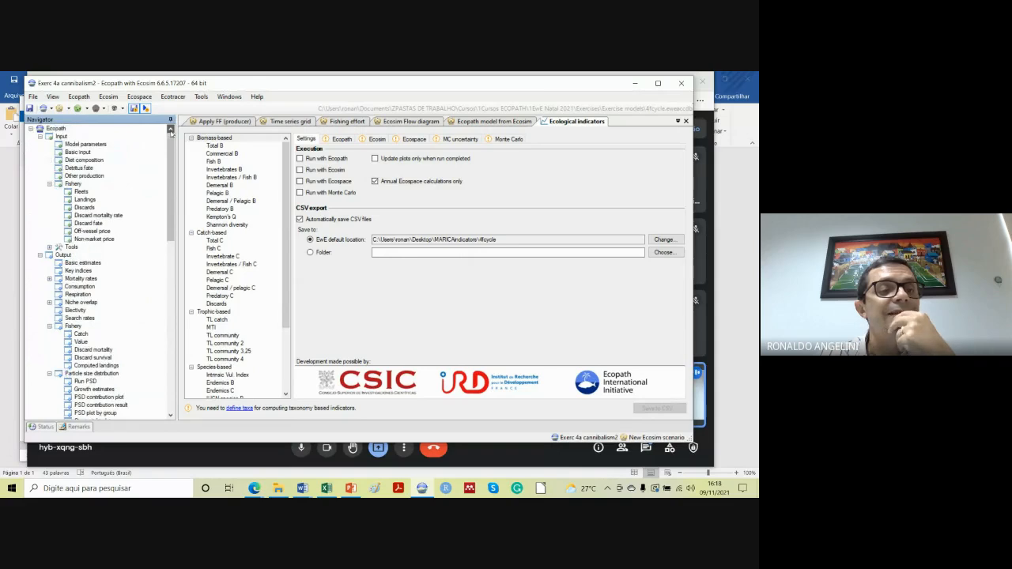
click(51, 248)
click(82, 273)
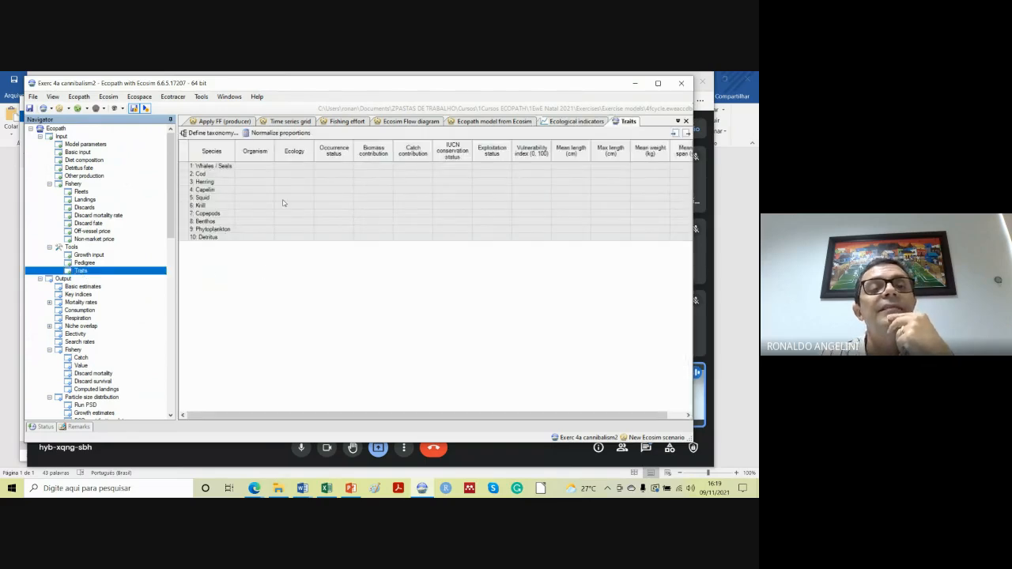
click(226, 135)
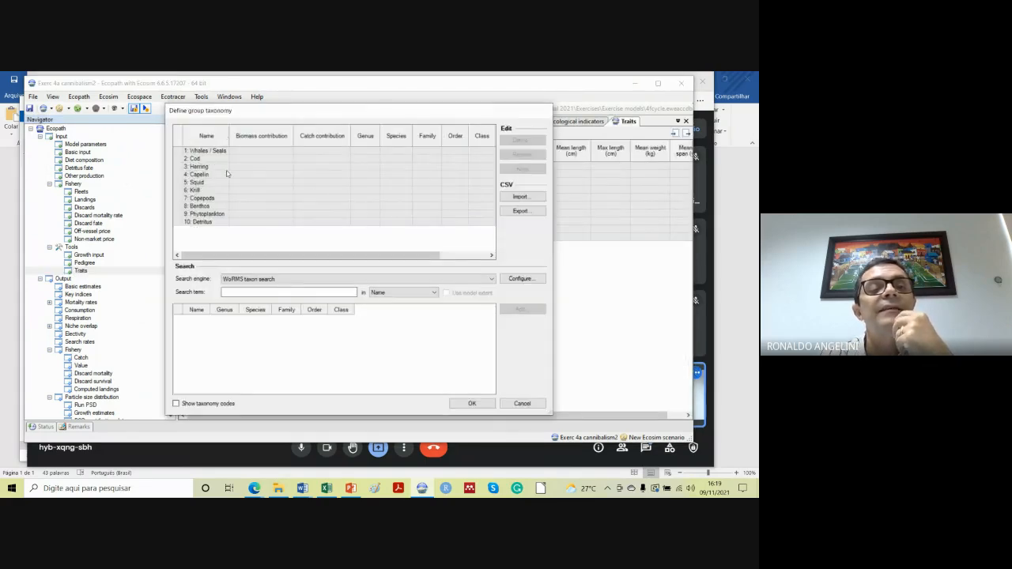
click(217, 152)
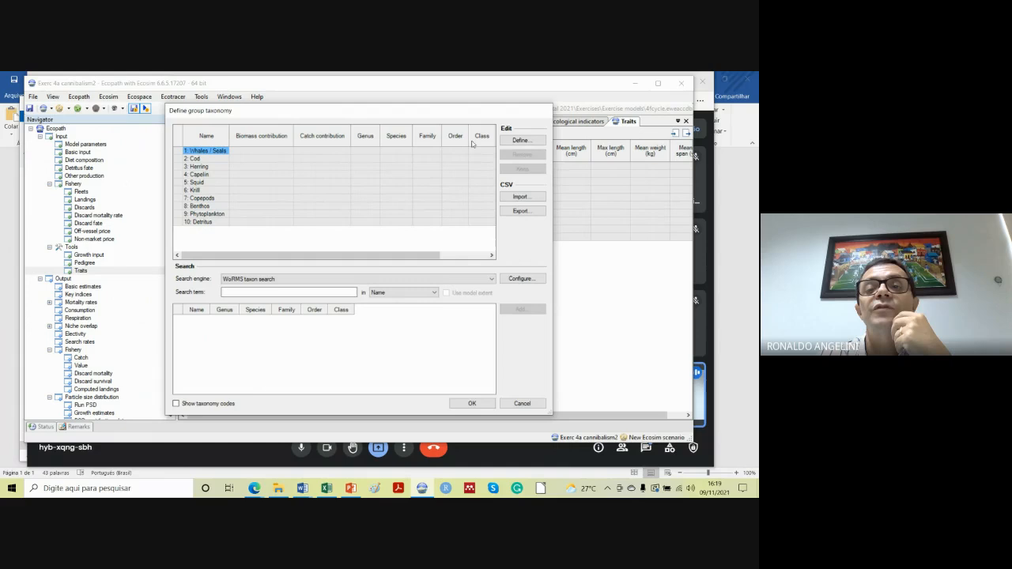
click(519, 141)
Check the new taxon's entries and the CSV import option, accept the group taxonomy and save the pending Ecopath and Ecosim changes.
click(220, 159)
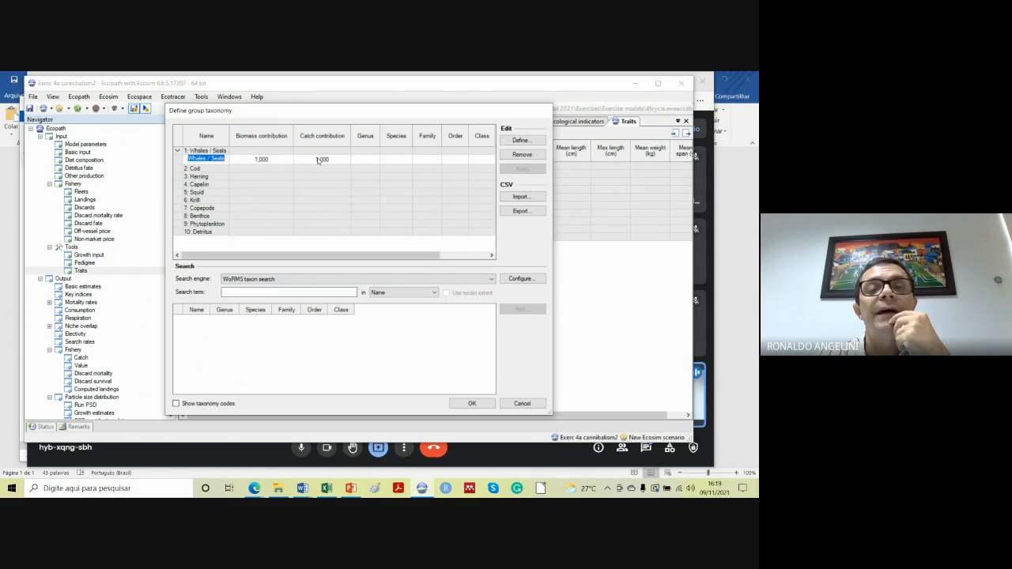
click(269, 159)
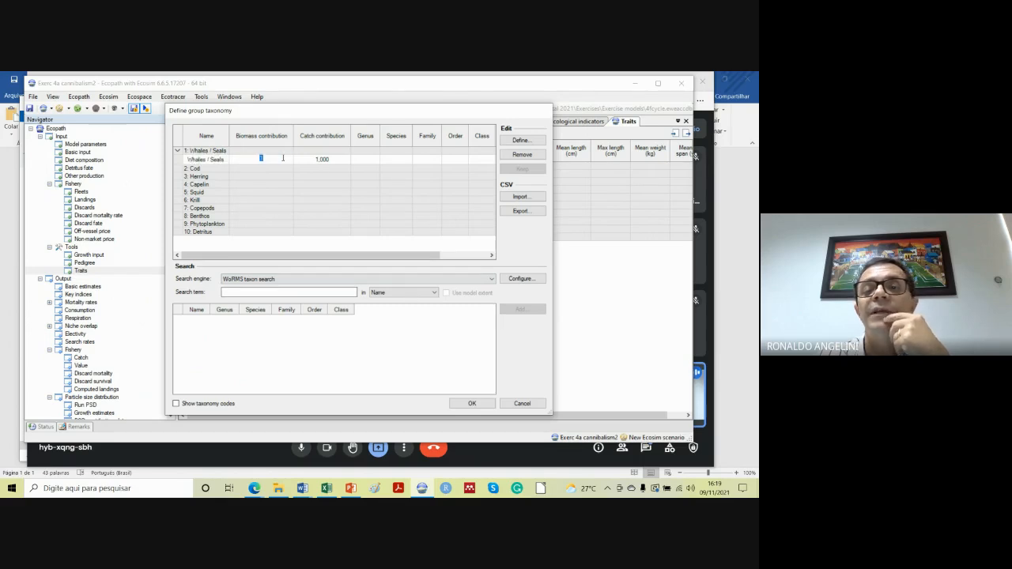
click(524, 197)
click(602, 338)
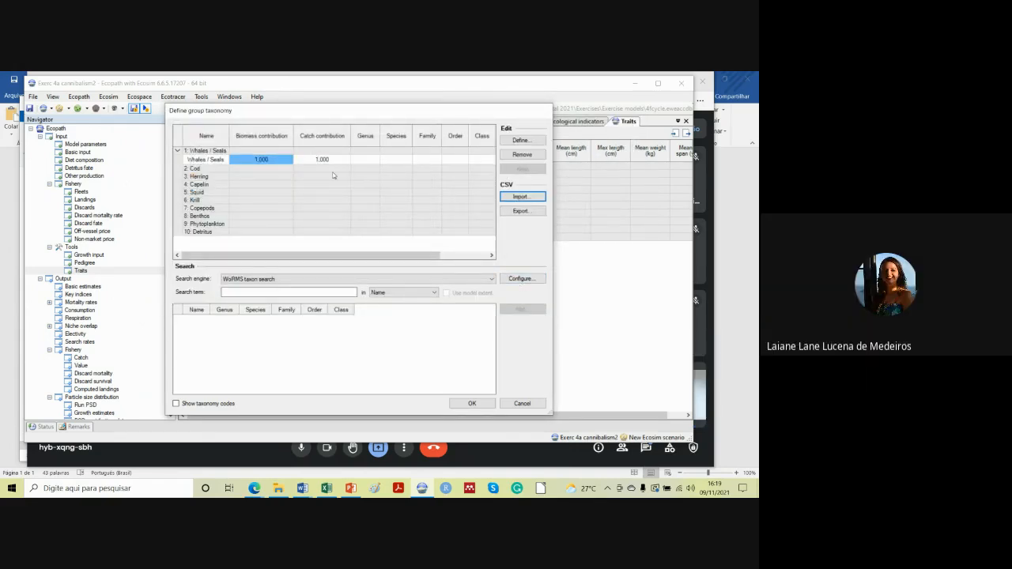
click(467, 404)
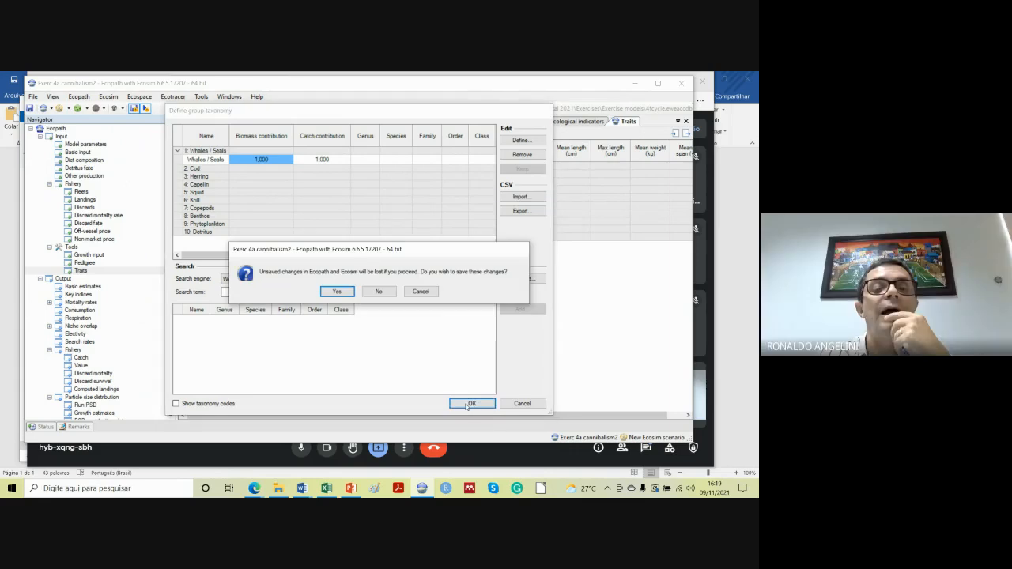
click(337, 291)
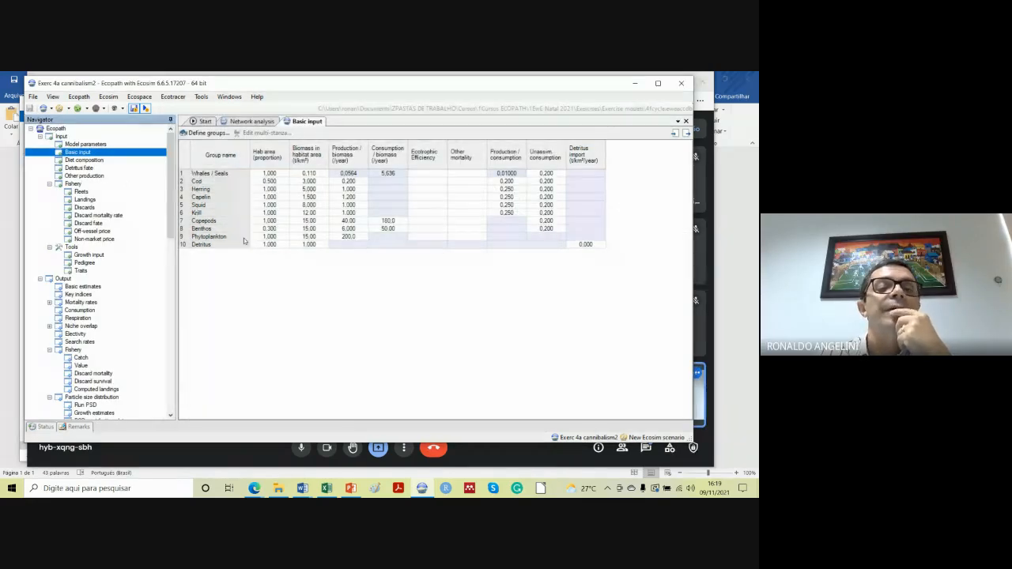
In the Traits table, set the Whales / Seals taxon's organism to Mammals and its IUCN conservation status to Vulnerable.
click(80, 271)
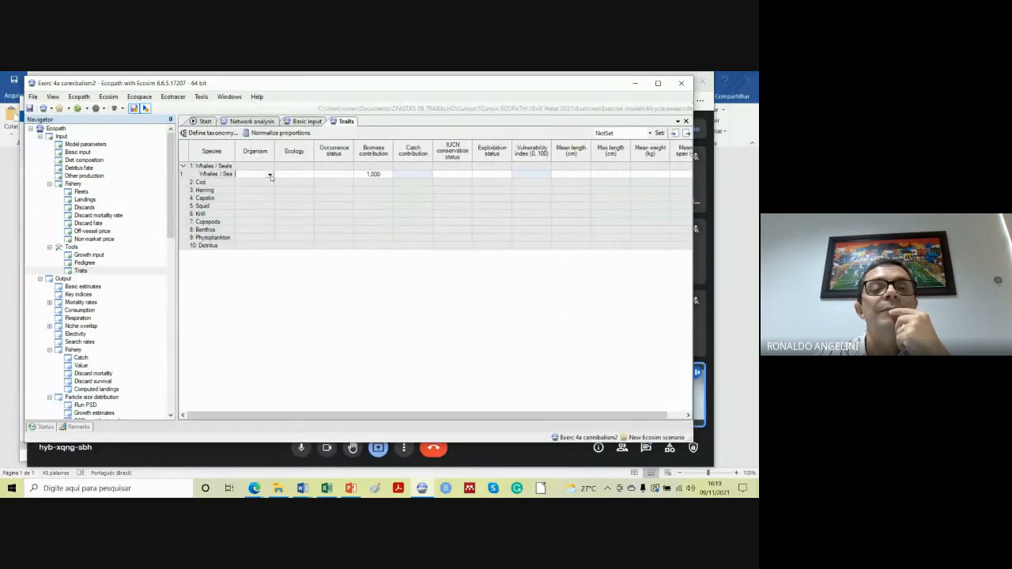
click(271, 175)
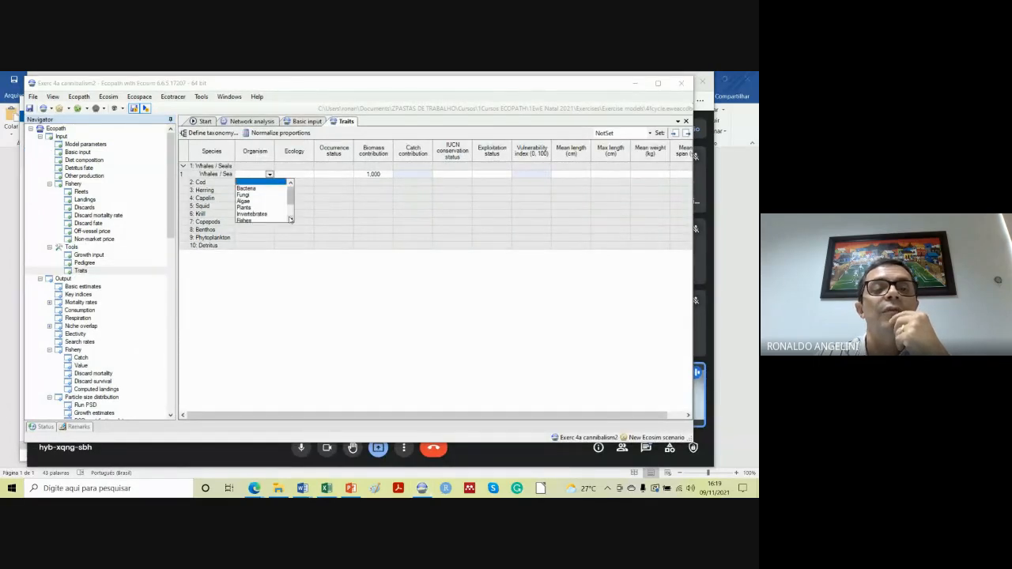
scroll(290, 218, down, 3)
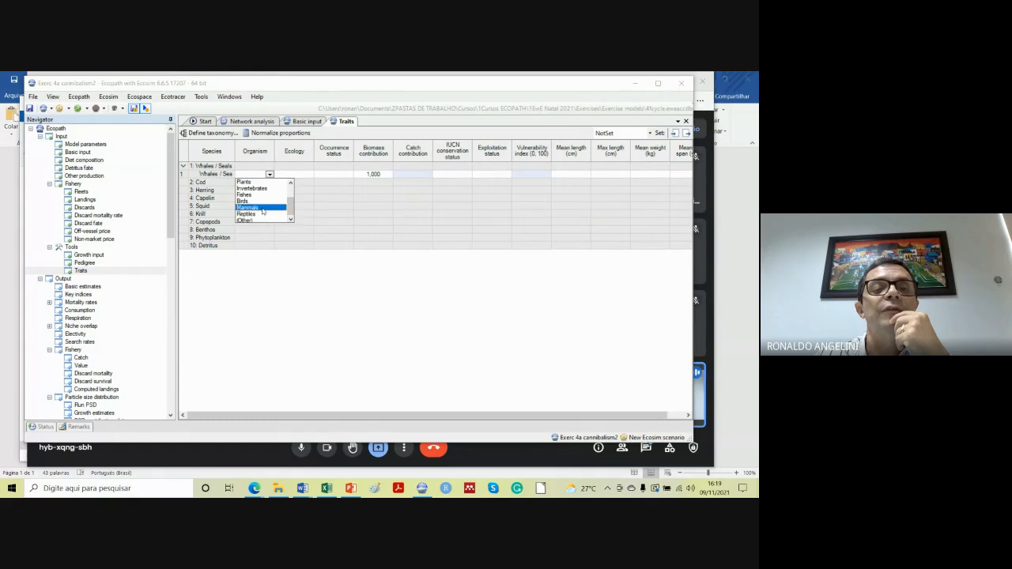
click(263, 208)
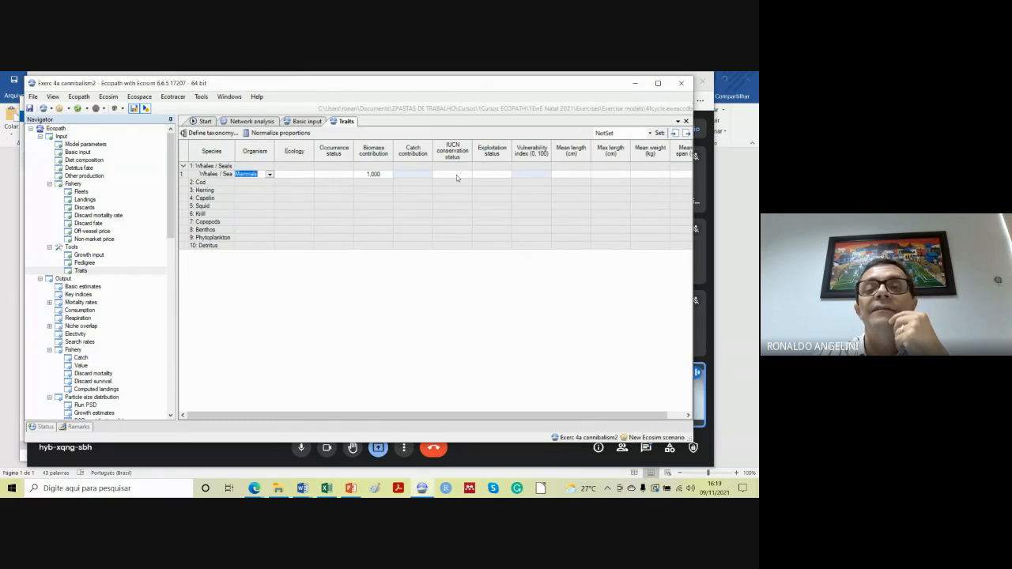
click(456, 175)
click(467, 175)
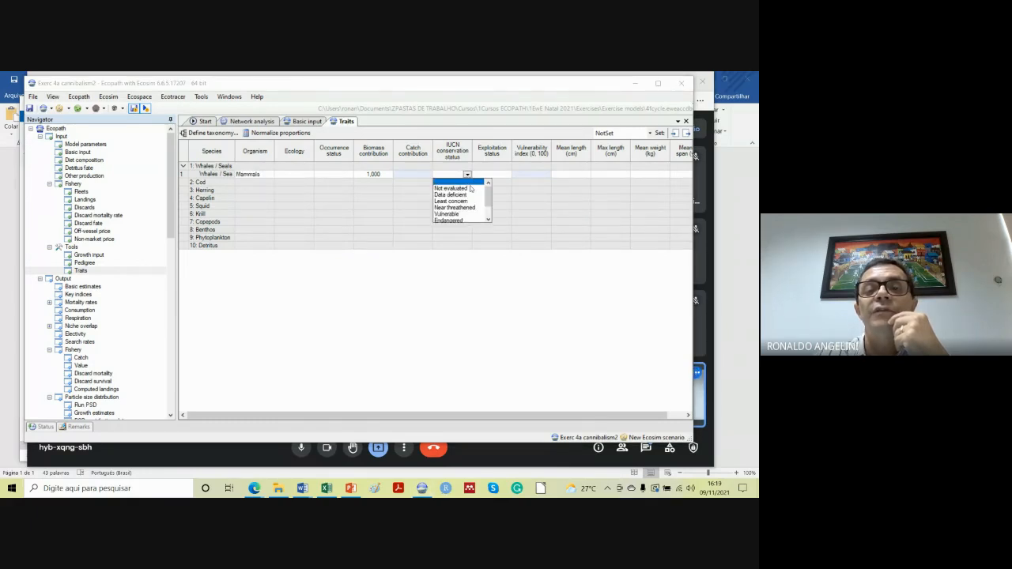
click(462, 214)
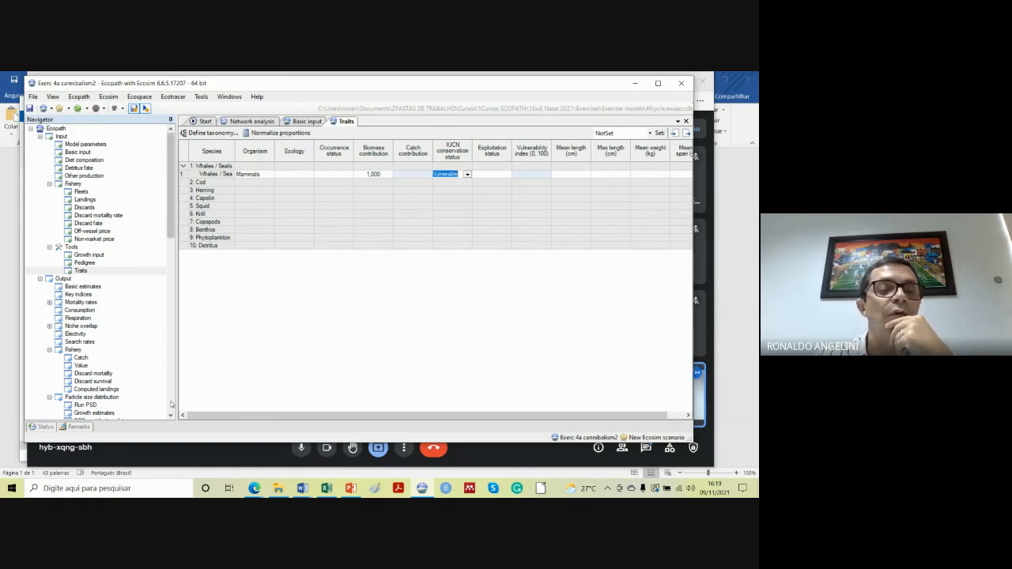
Reopen the Ecosim Ecological indicators tool and review its species-based and size-based indicator lists.
click(171, 404)
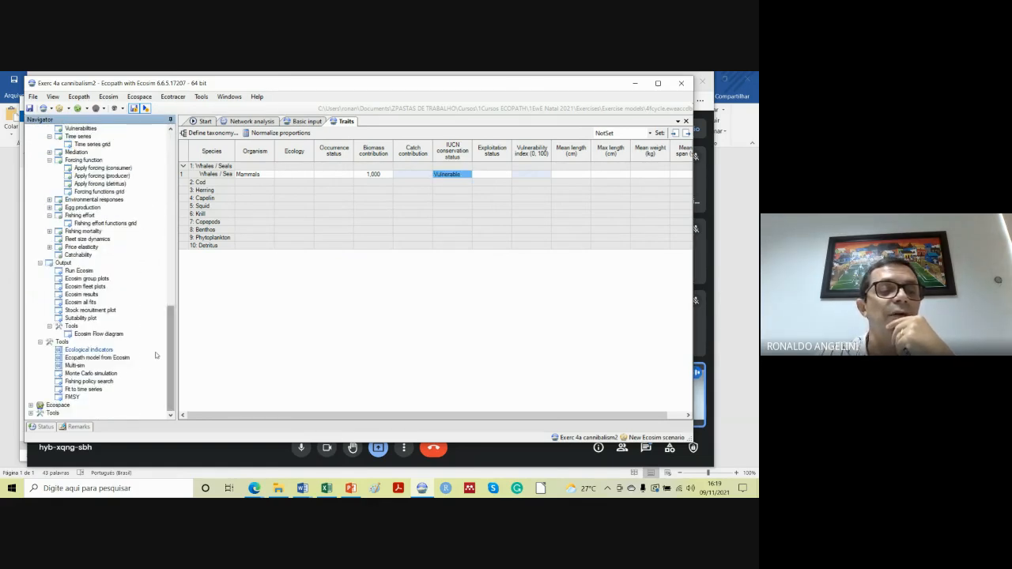
click(114, 349)
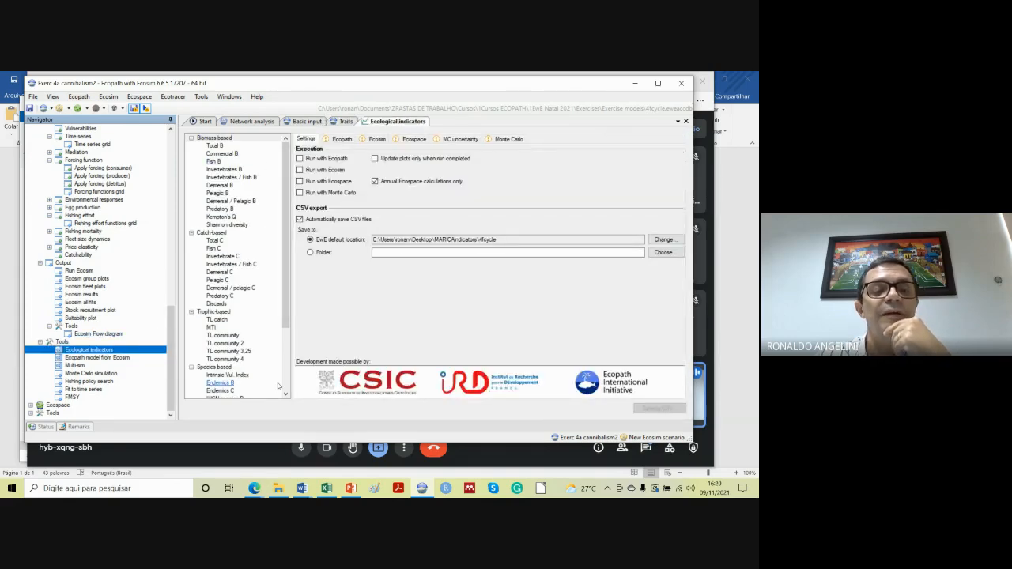
scroll(277, 382, down, 4)
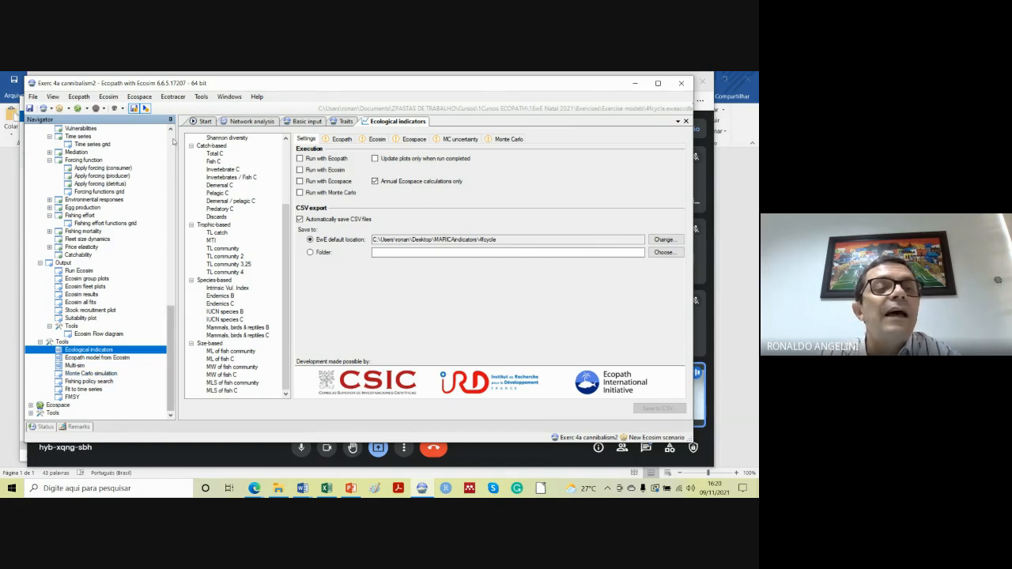
Open the Ecosim forcing functions and redraw seasonal Forcing shape 2 with lower values for the first months, January at about 1.236.
click(171, 138)
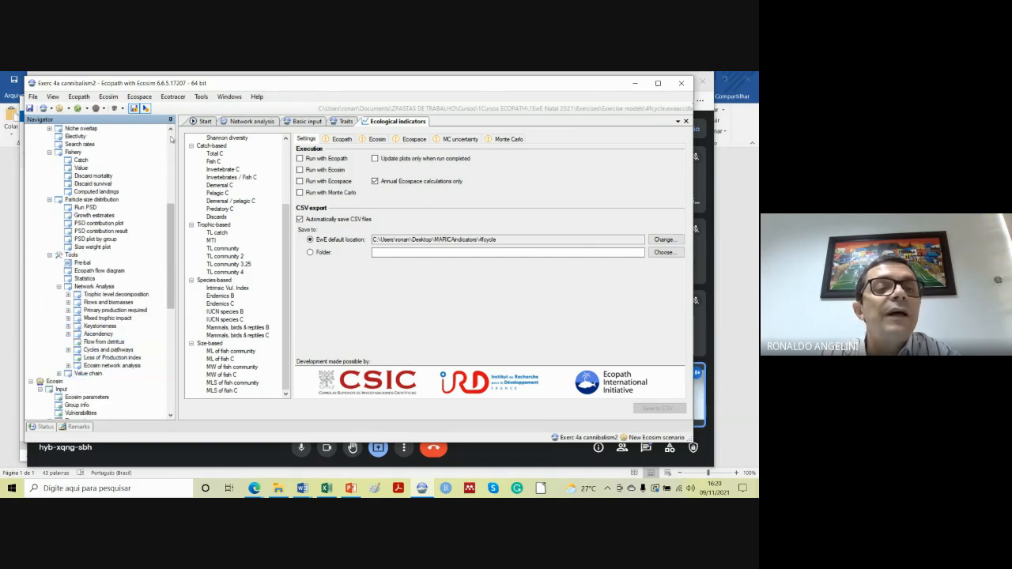
click(170, 138)
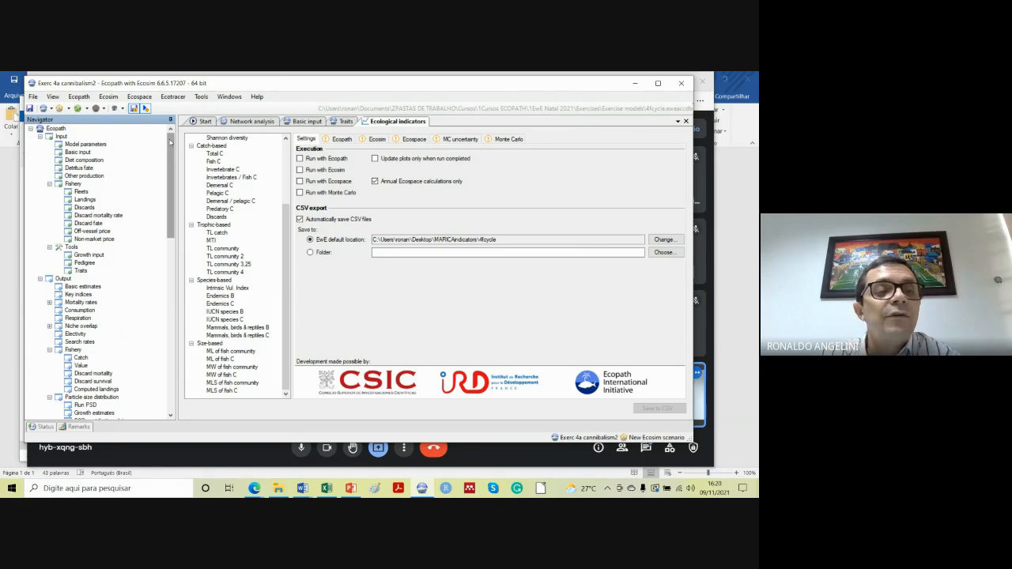
drag(170, 142, 171, 311)
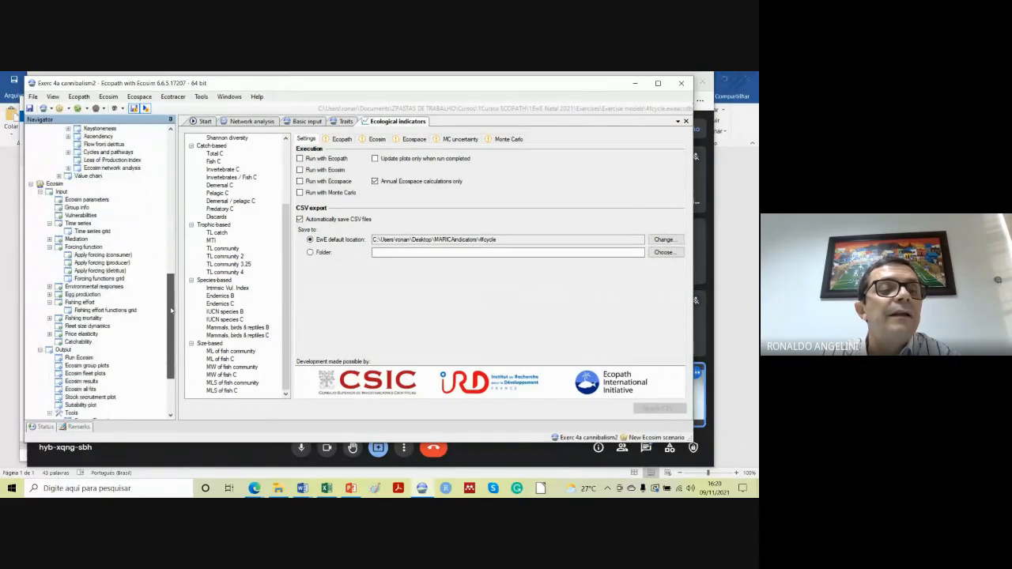
click(84, 248)
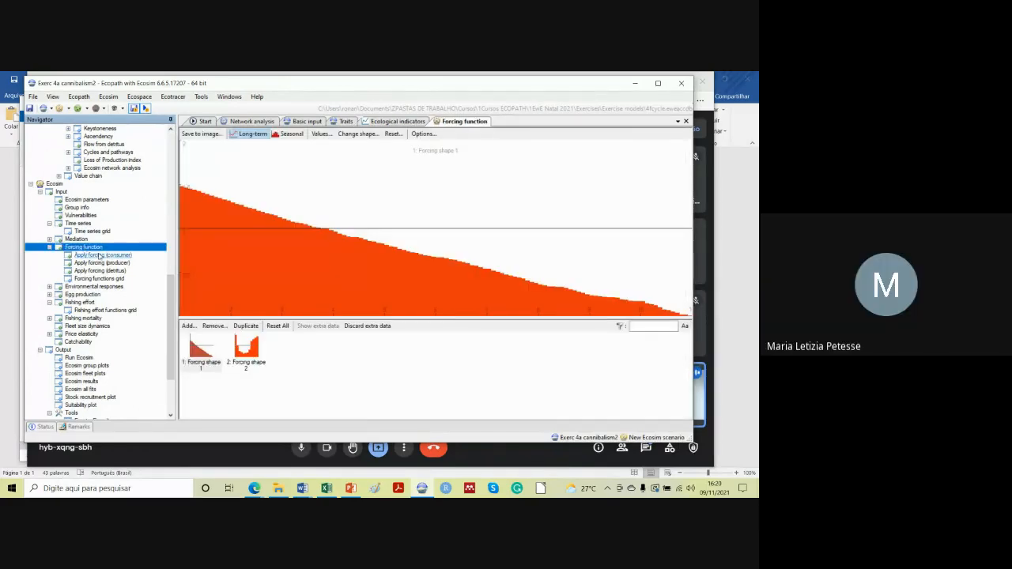
click(243, 356)
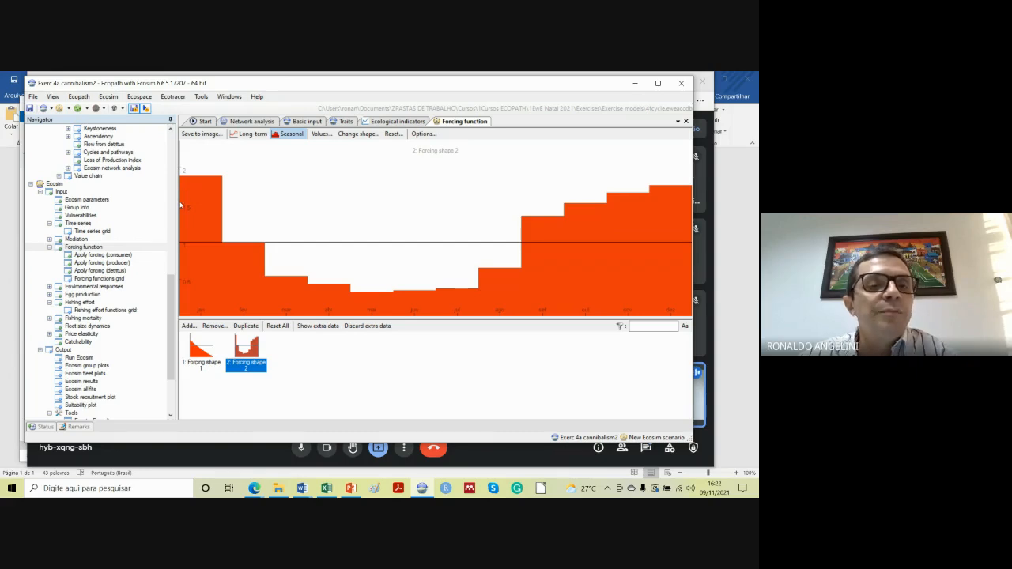
mouse_move(180, 206)
mouse_down()
mouse_move(201, 203)
mouse_move(229, 237)
mouse_move(267, 246)
mouse_move(285, 275)
mouse_move(251, 259)
mouse_up()
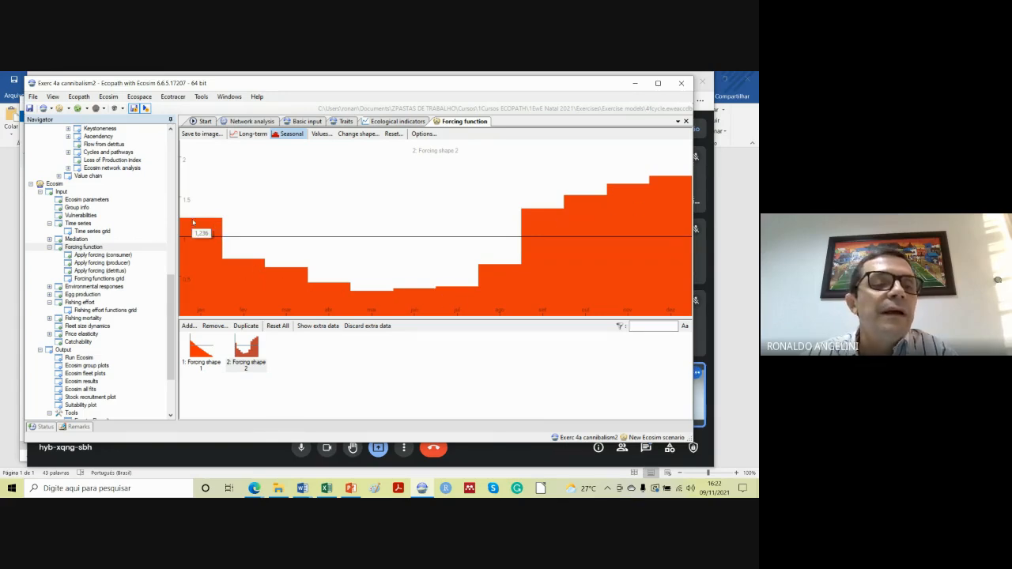
Review the producer forcing applied to Phytoplankton, checking its assigned forcing shape and multiplier, and accept it.
click(121, 264)
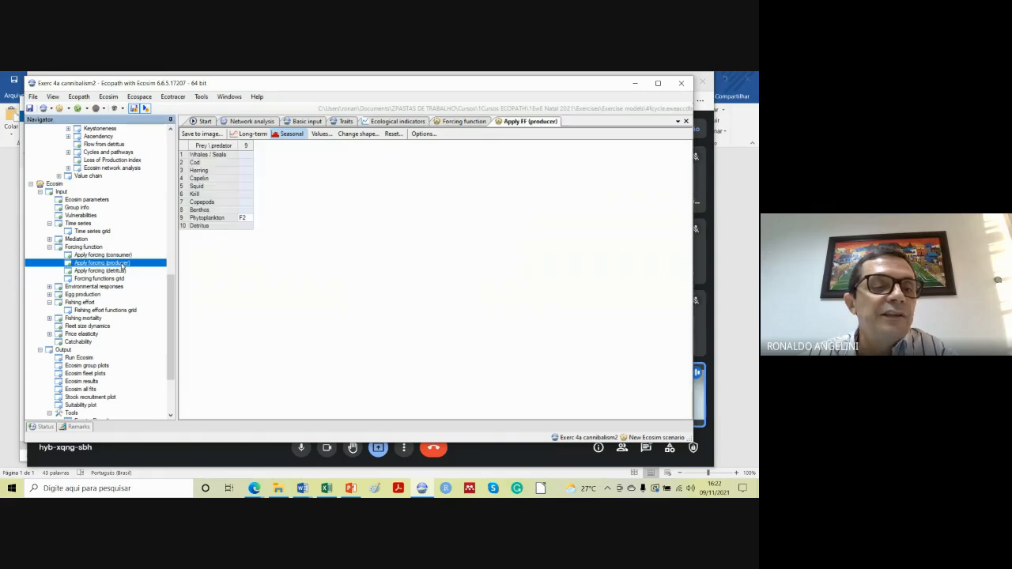
double_click(244, 219)
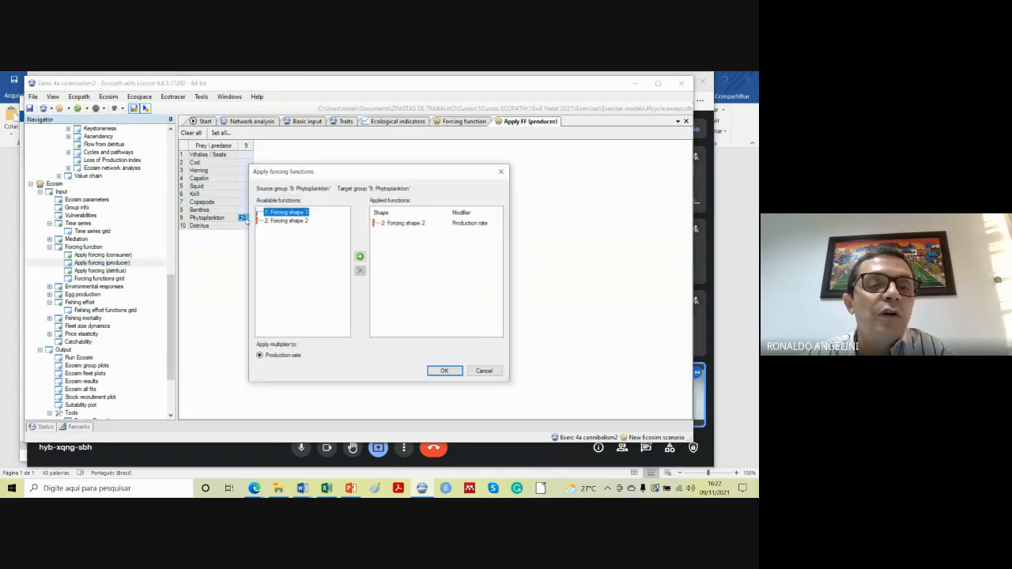
click(453, 374)
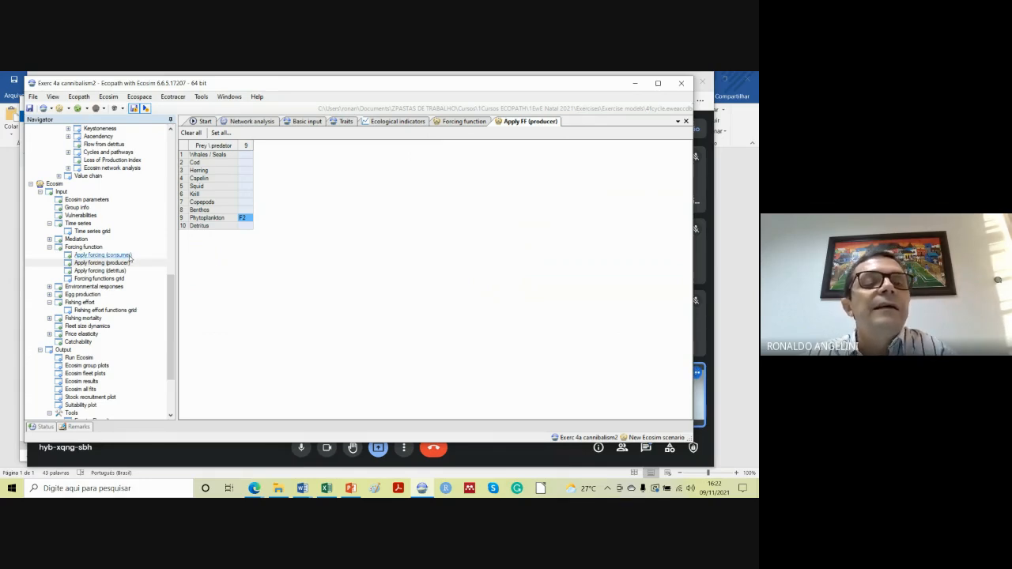
Return to Forcing shape 2 and lower its January value to about 1.
click(98, 247)
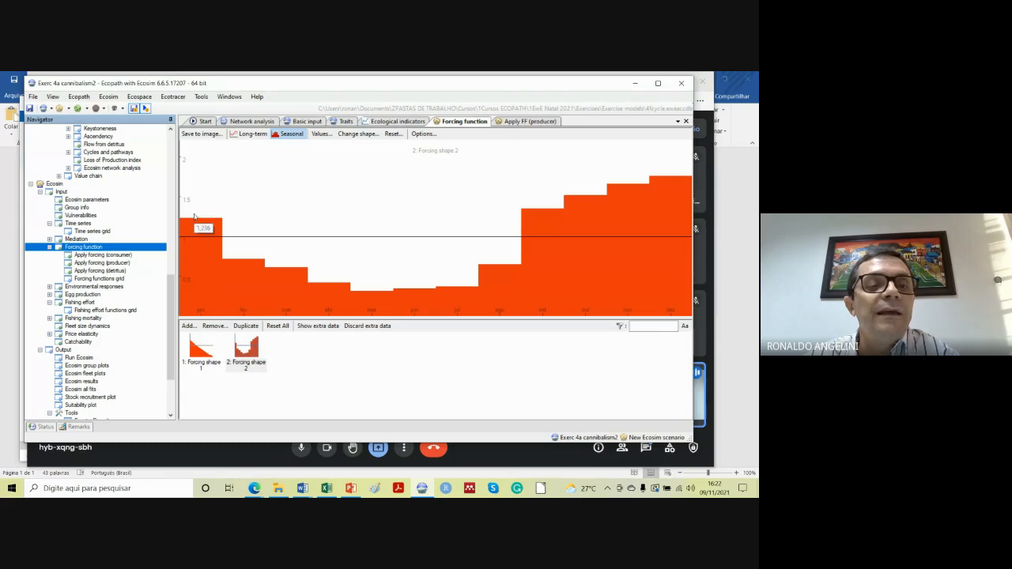
mouse_move(209, 217)
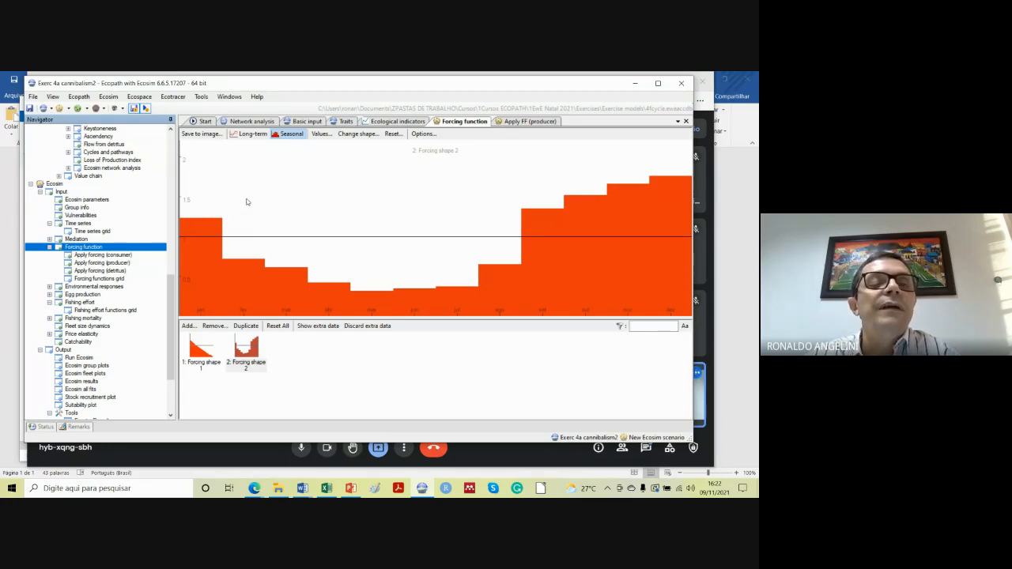
click(186, 237)
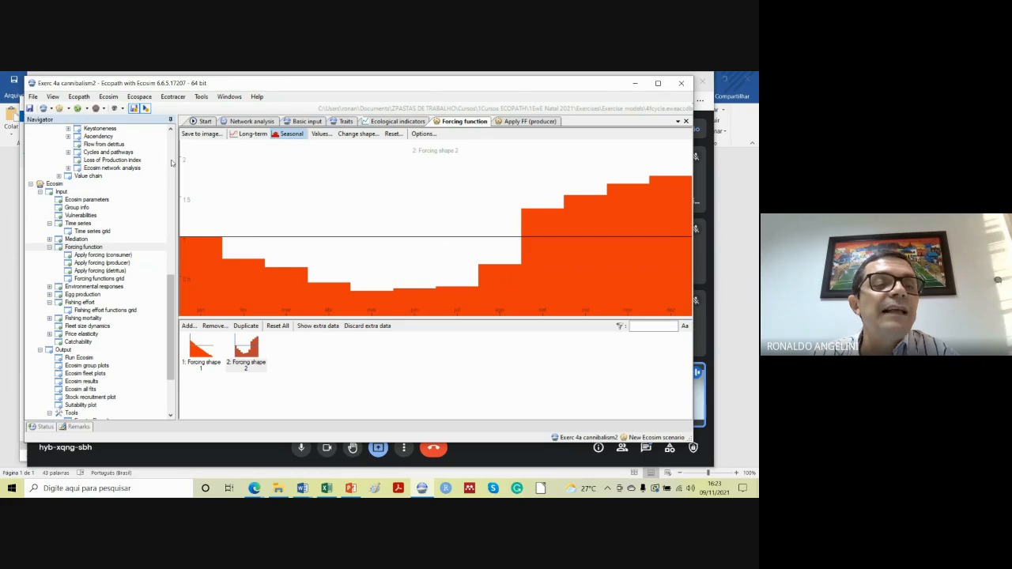
Switch to PowerPoint and show the 6 Ecosim2021.pptx presentation.
click(172, 162)
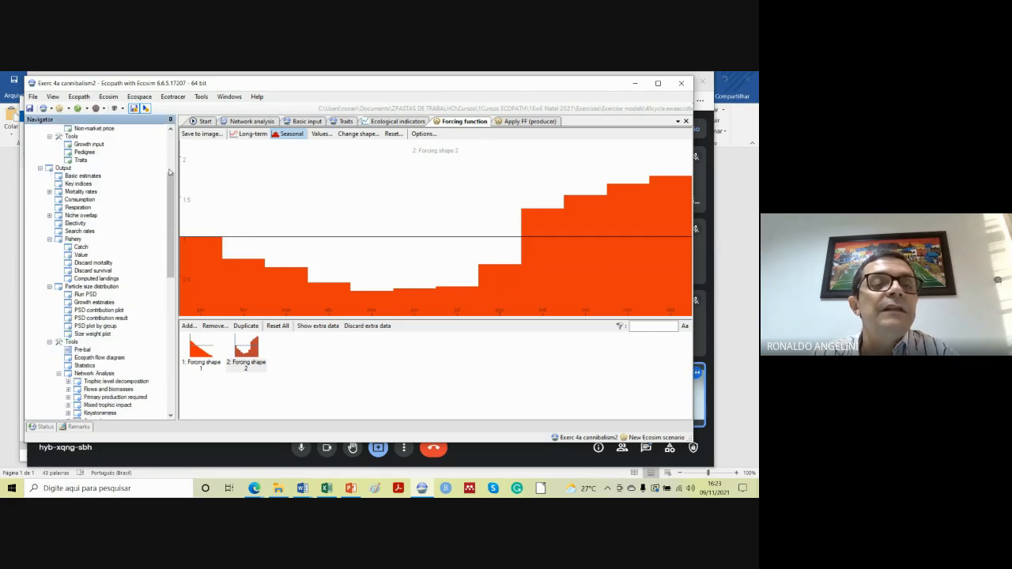
drag(172, 179, 179, 144)
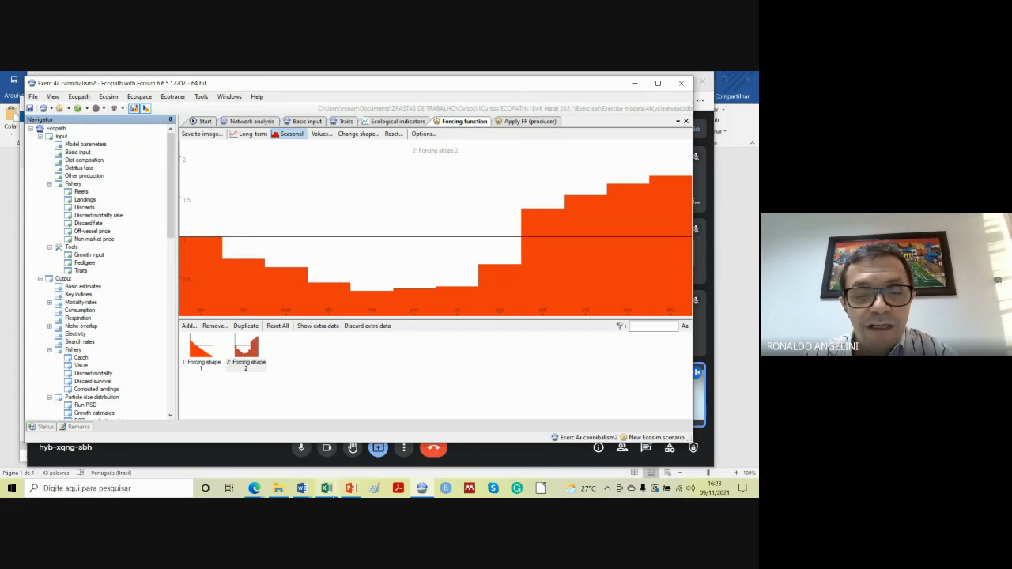
click(353, 490)
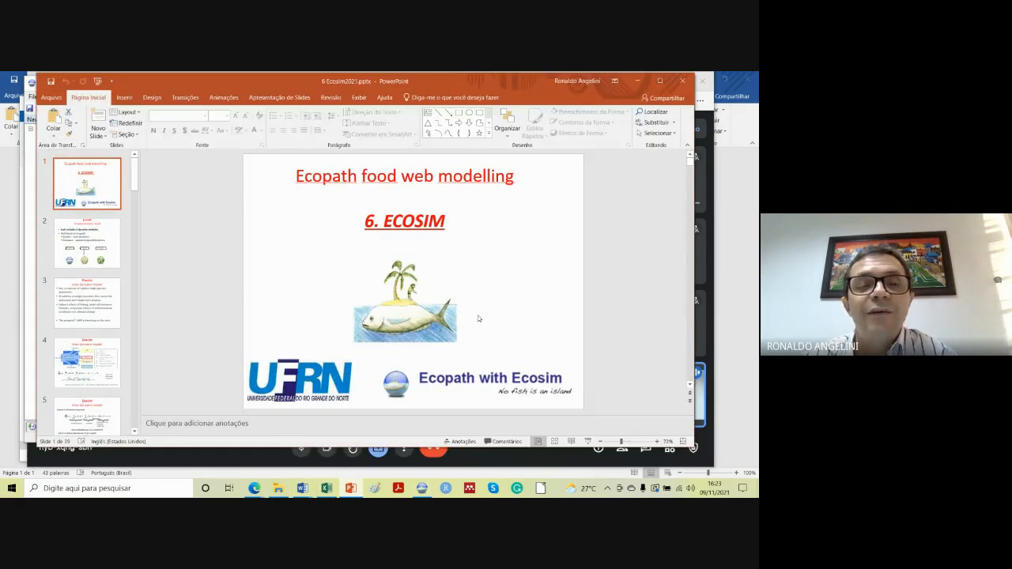
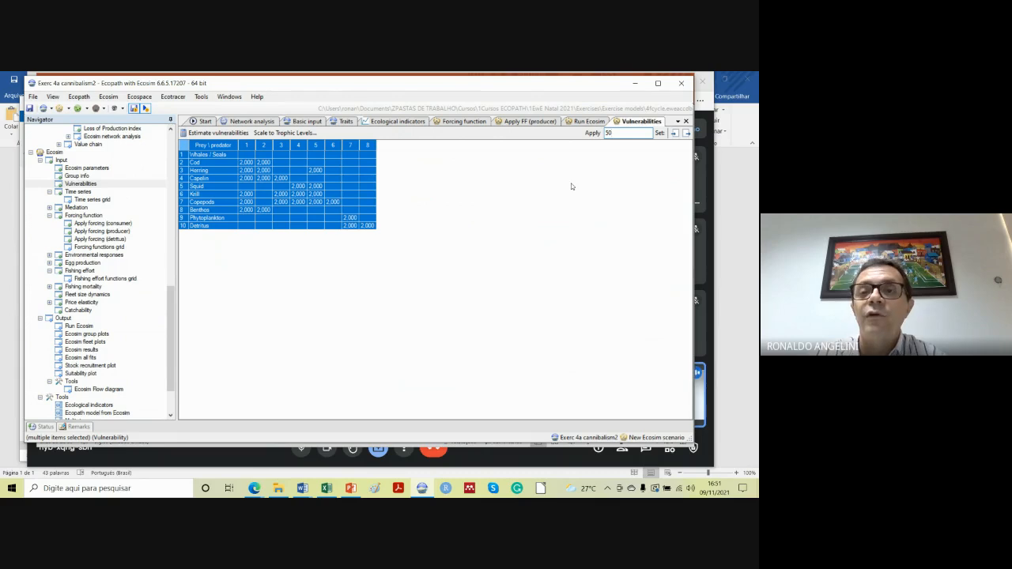
Apply a vulnerability of 50 to all selected prey–predator cells in the Vulnerabilities table.
key(Return)
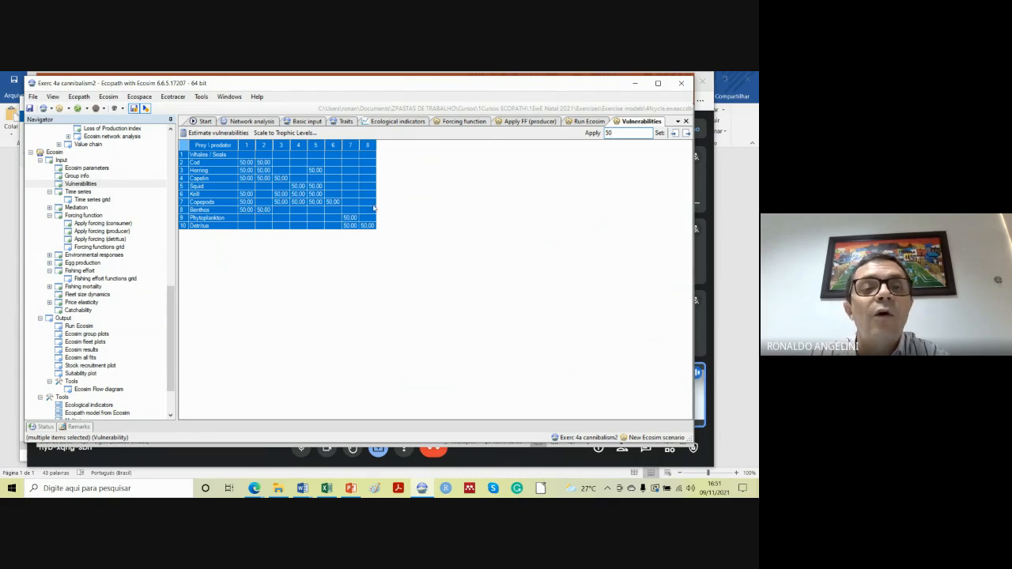
click(299, 201)
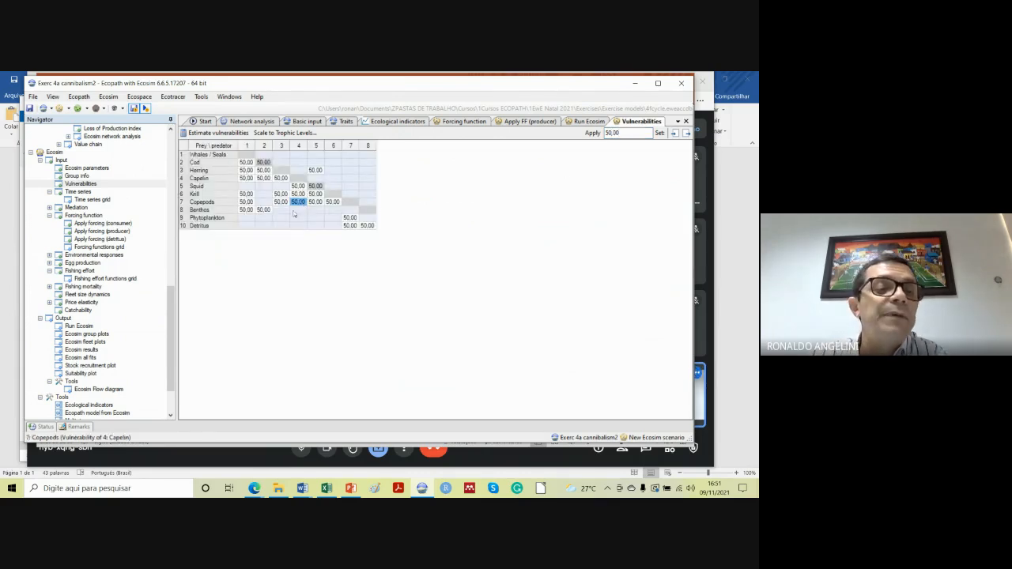
Rerun the Ecosim simulation and highlight the Capelin curve in the relative biomass plot.
click(83, 325)
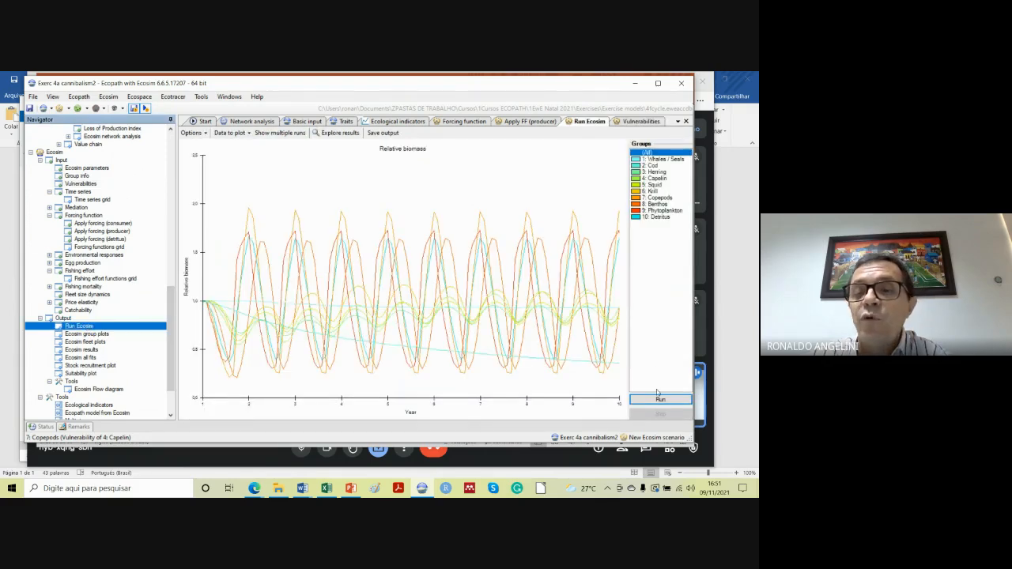
click(656, 400)
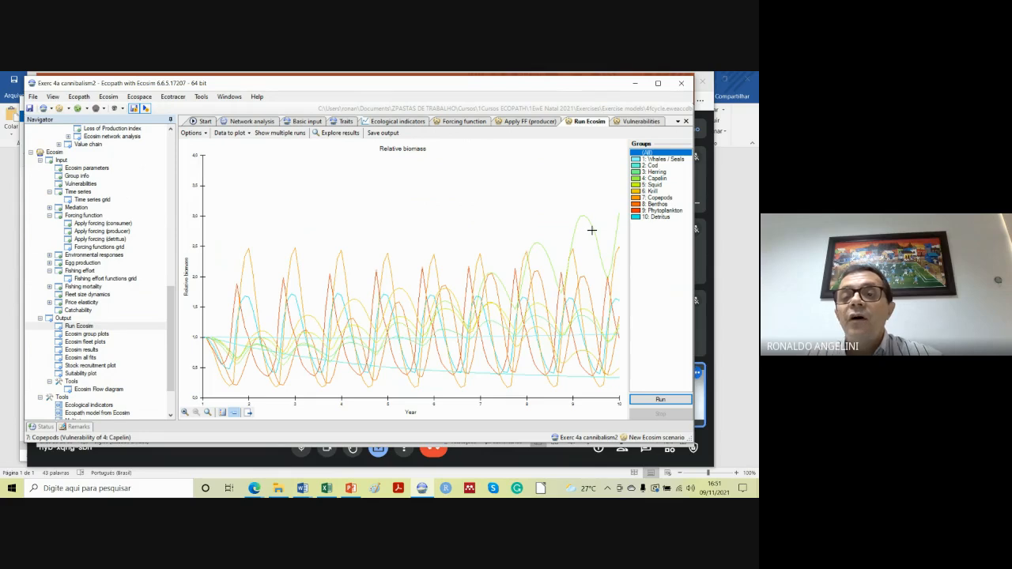
click(658, 178)
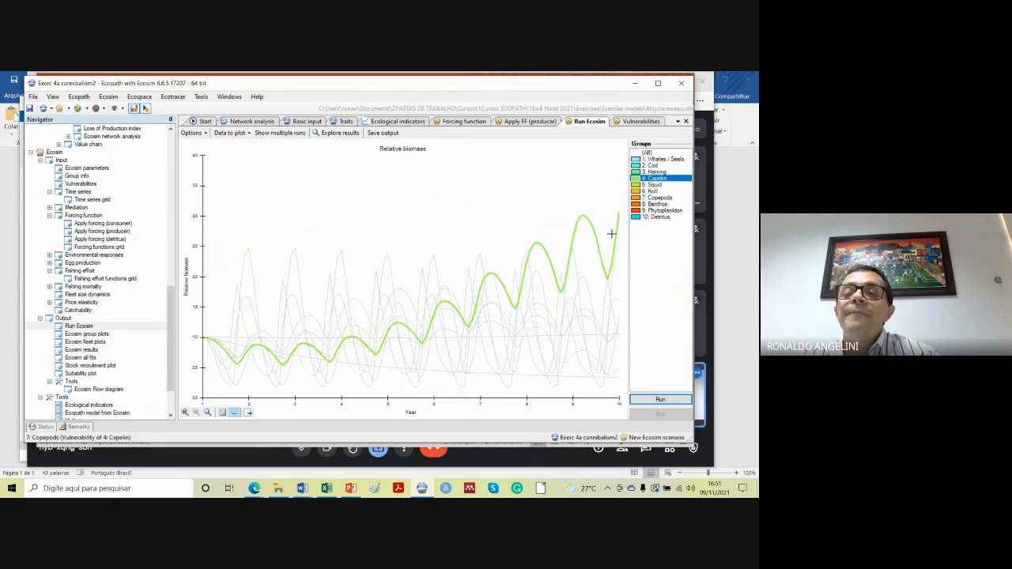
Set the vulnerability of every prey–predator interaction in the Vulnerabilities table to 1.
click(93, 184)
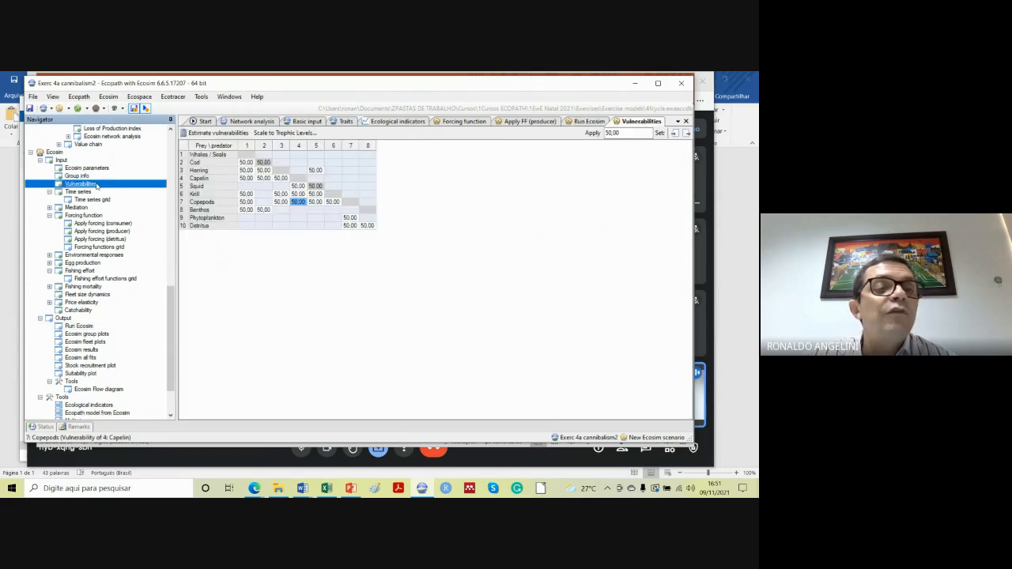
click(630, 133)
text(1)
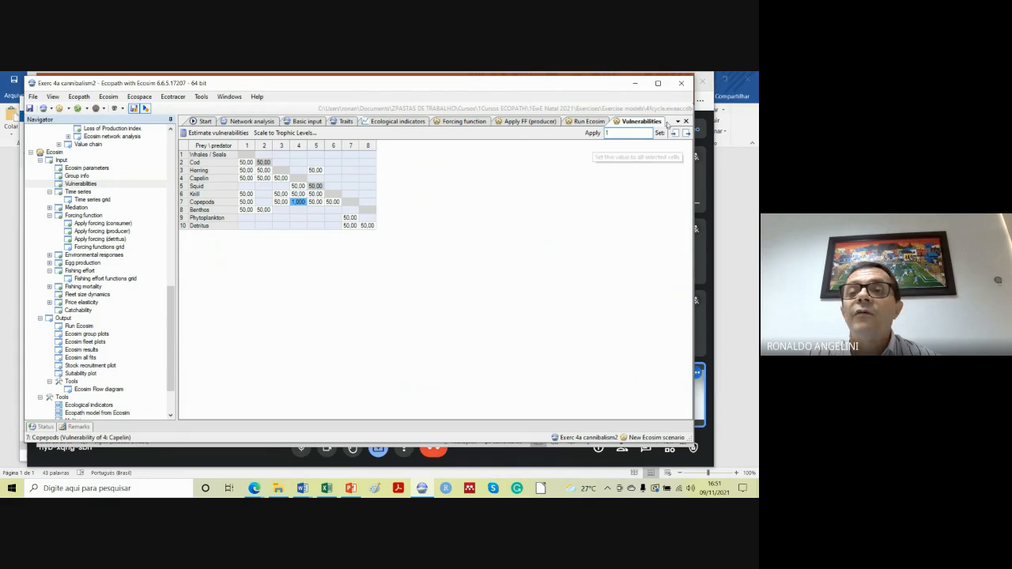
click(189, 146)
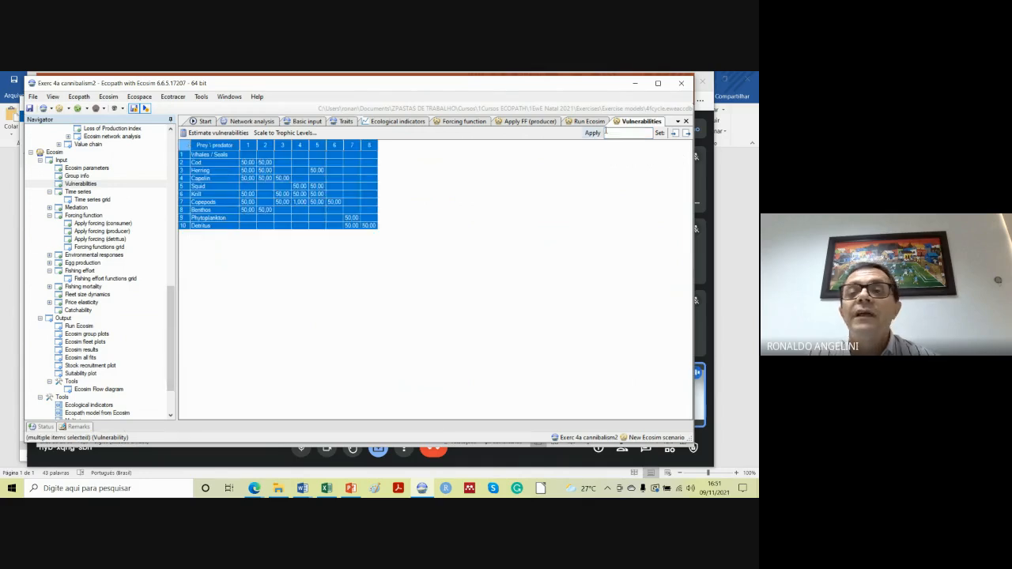
click(620, 133)
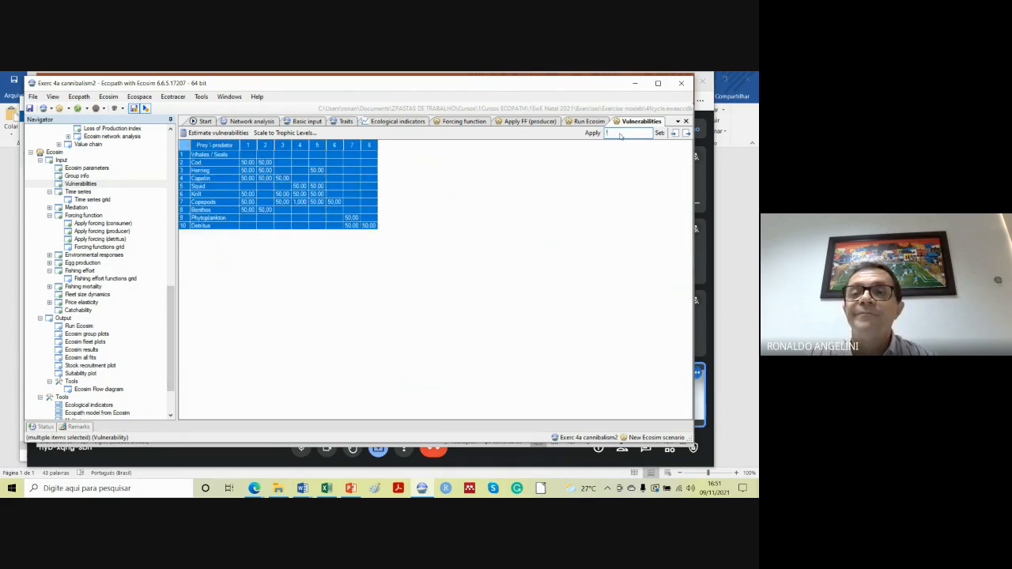
text(1)
key(Return)
click(352, 187)
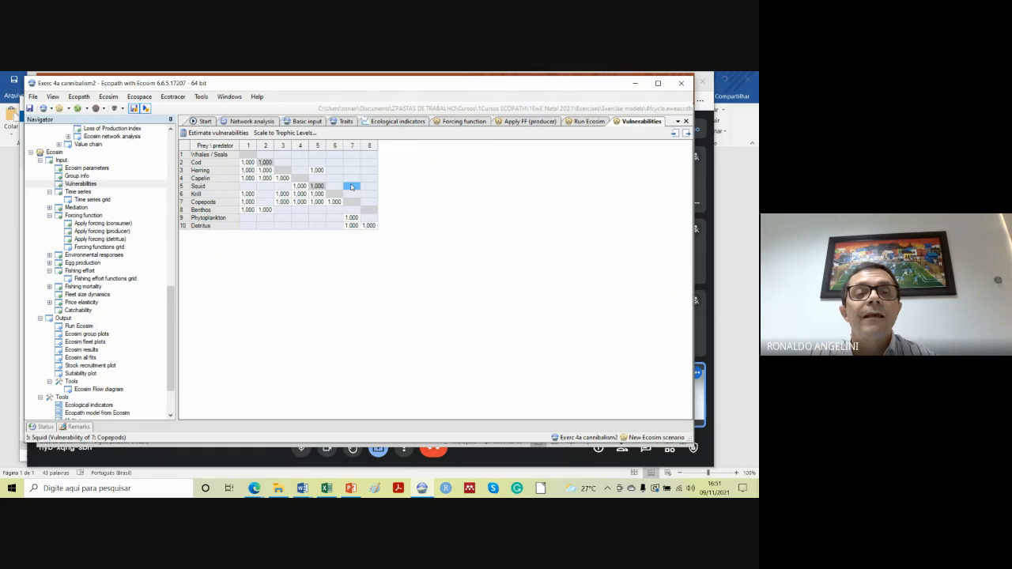
Run Ecosim with the changed vulnerabilities and highlight Phytoplankton, Benthos, Copepods and Detritus one by one in the biomass plot.
click(79, 327)
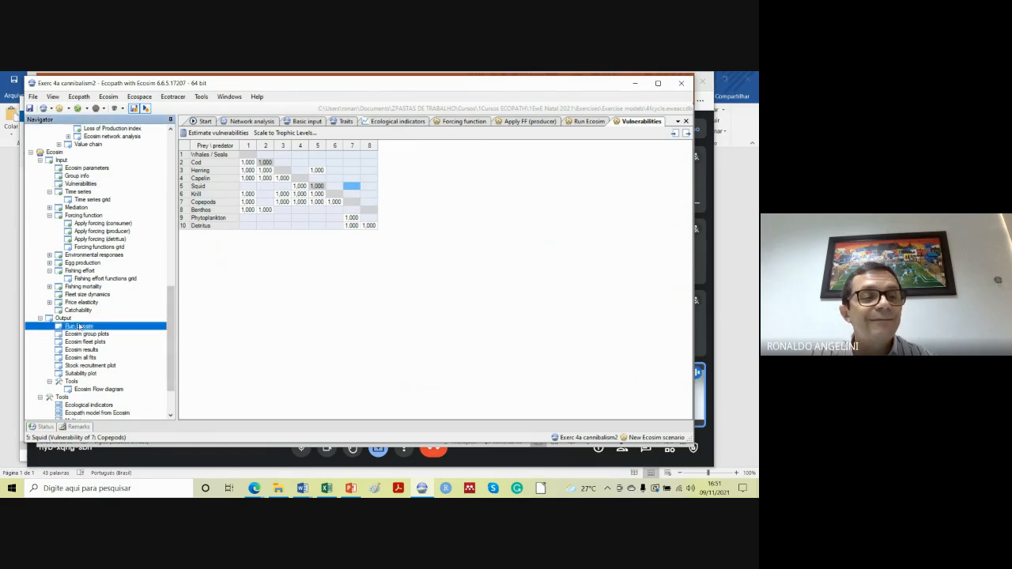
click(650, 399)
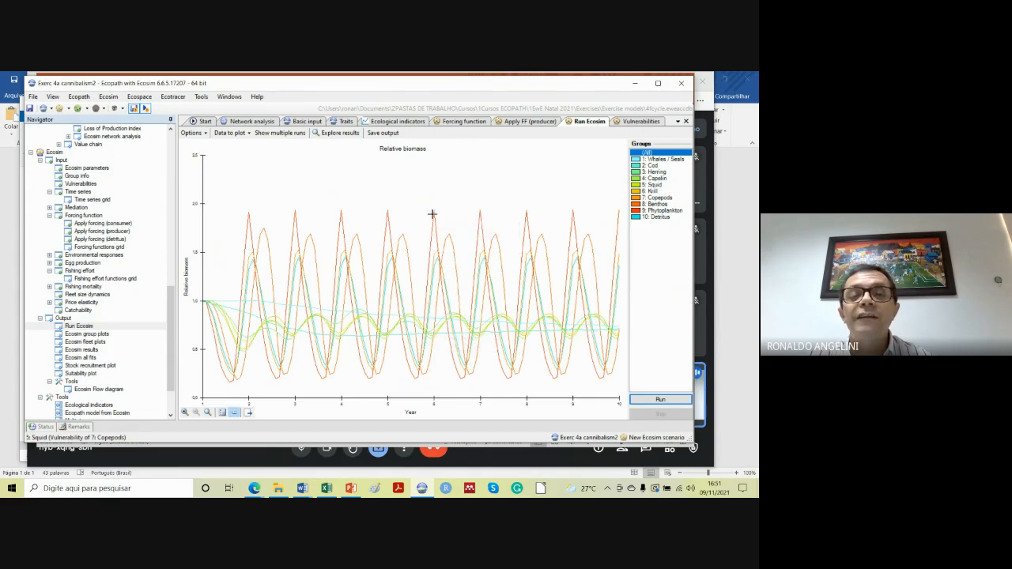
click(665, 211)
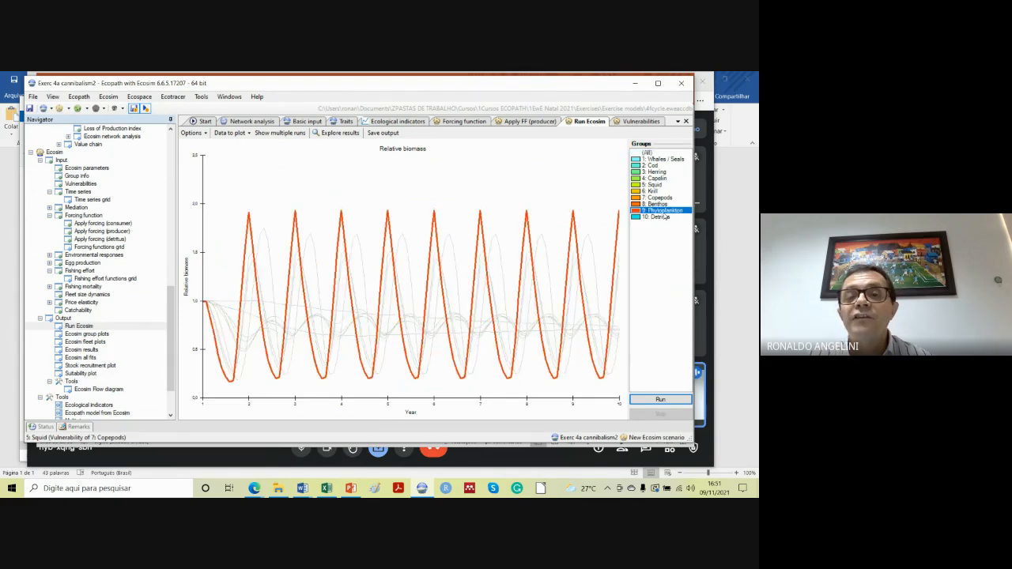
click(660, 204)
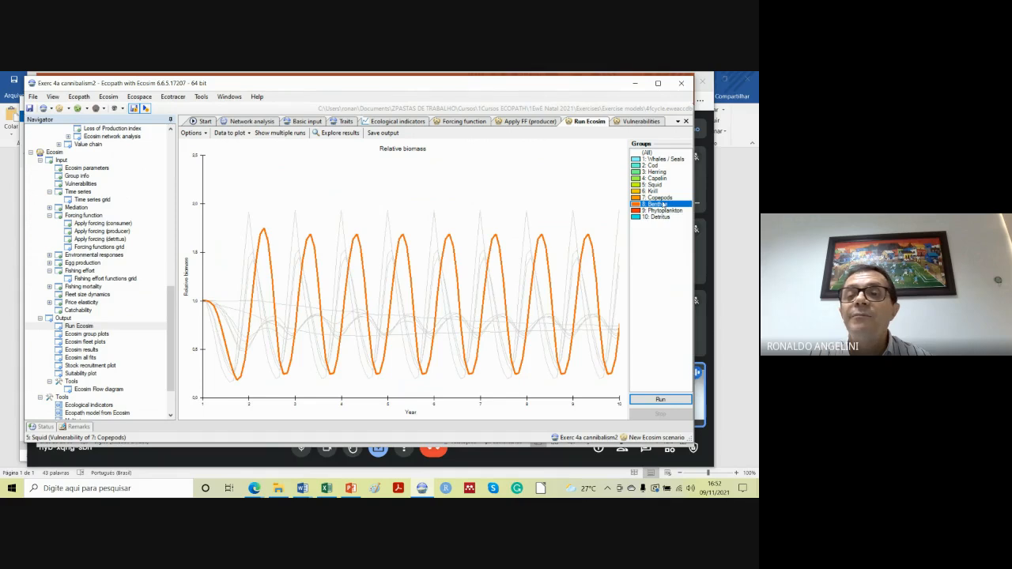
click(666, 198)
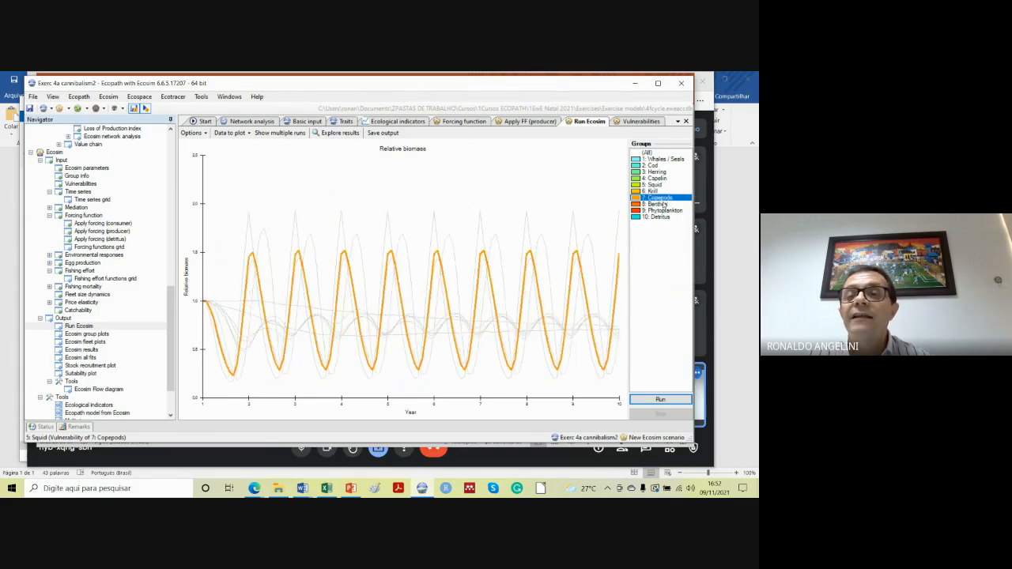
click(660, 217)
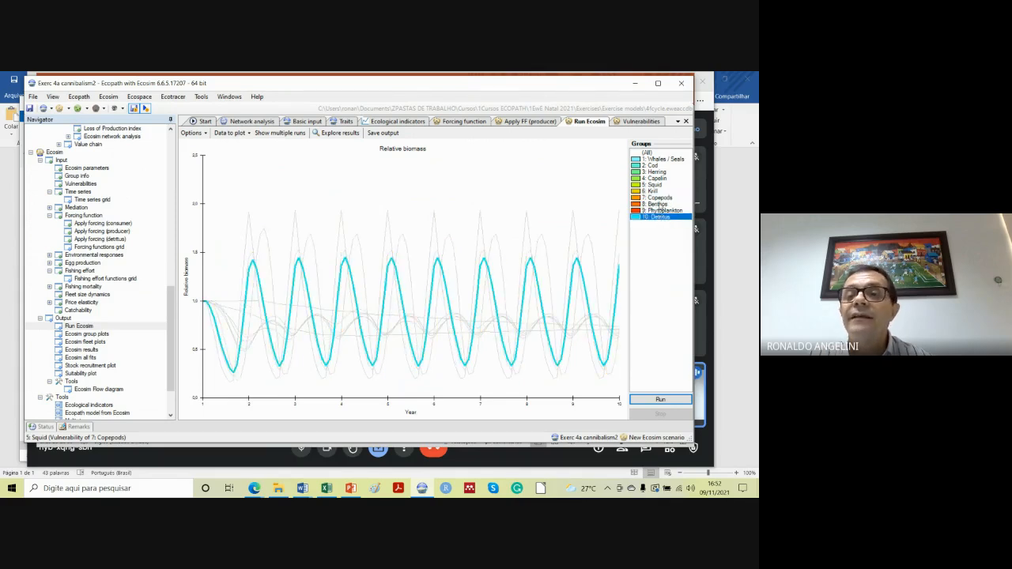
Highlight the Herring, Capelin and Squid curves one by one in the relative biomass plot.
click(663, 173)
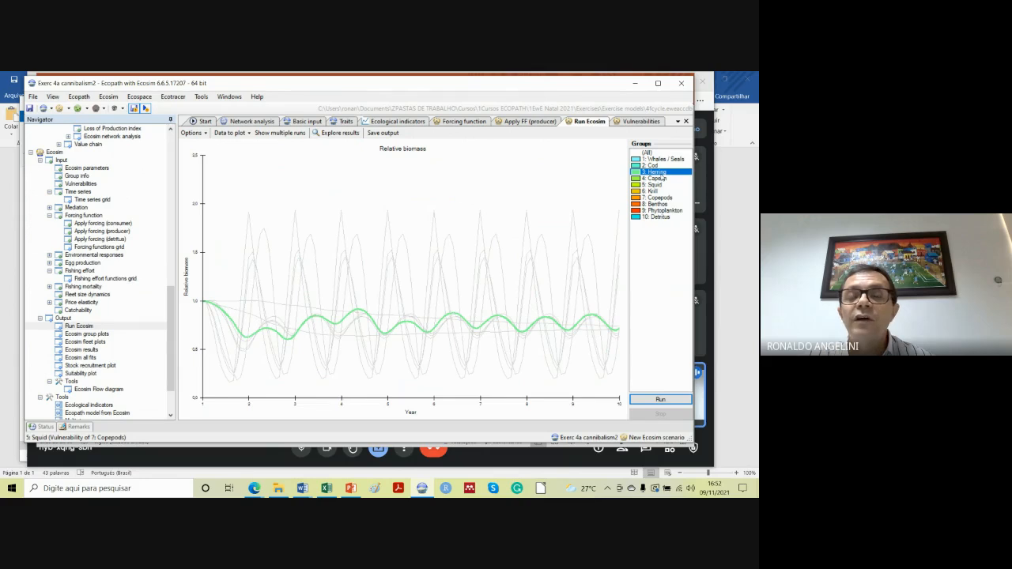
click(662, 179)
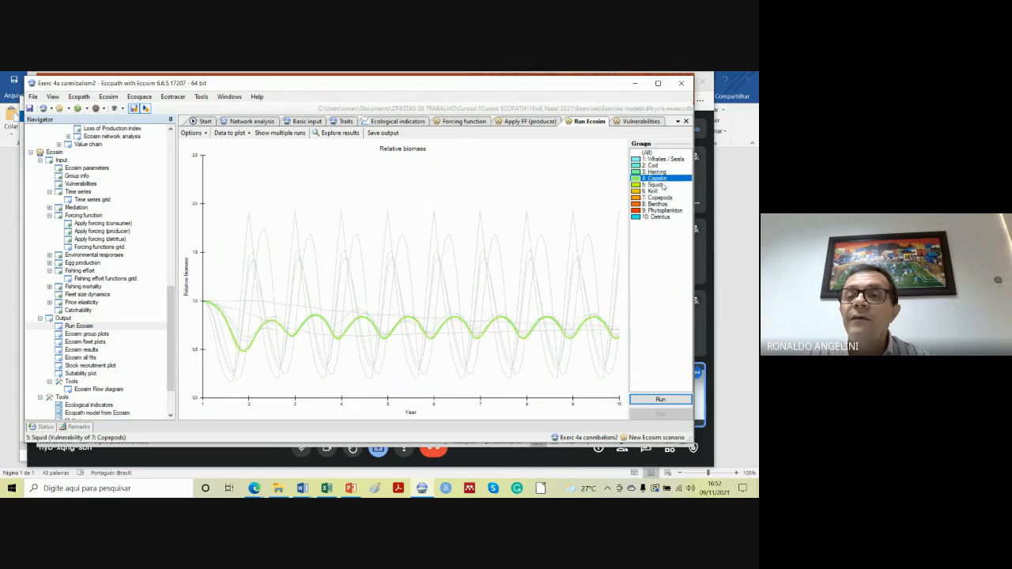
click(663, 185)
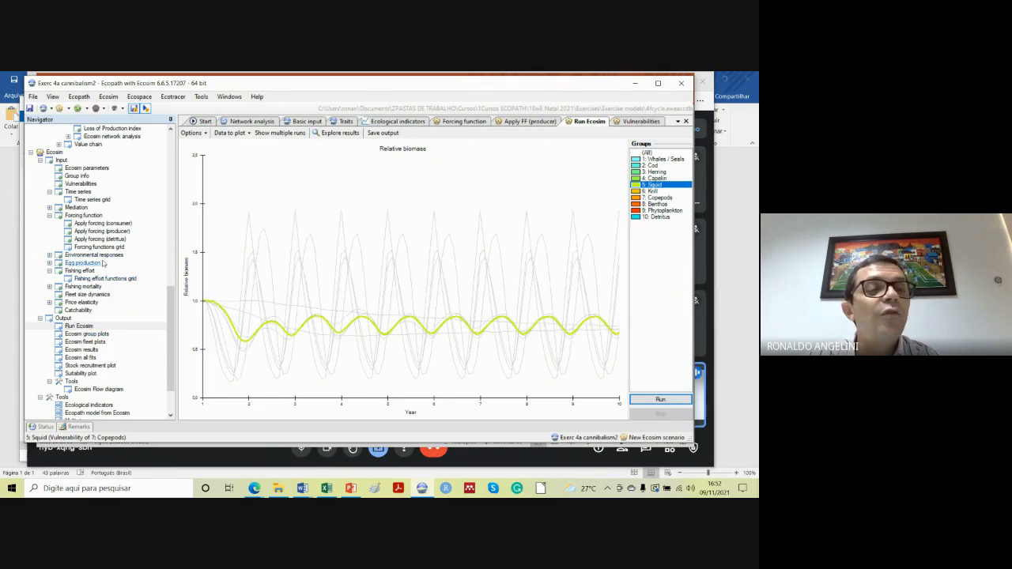
Review the Vulnerabilities table and the time series manager without loading a dataset, and return to the Ecosim run plot.
click(84, 184)
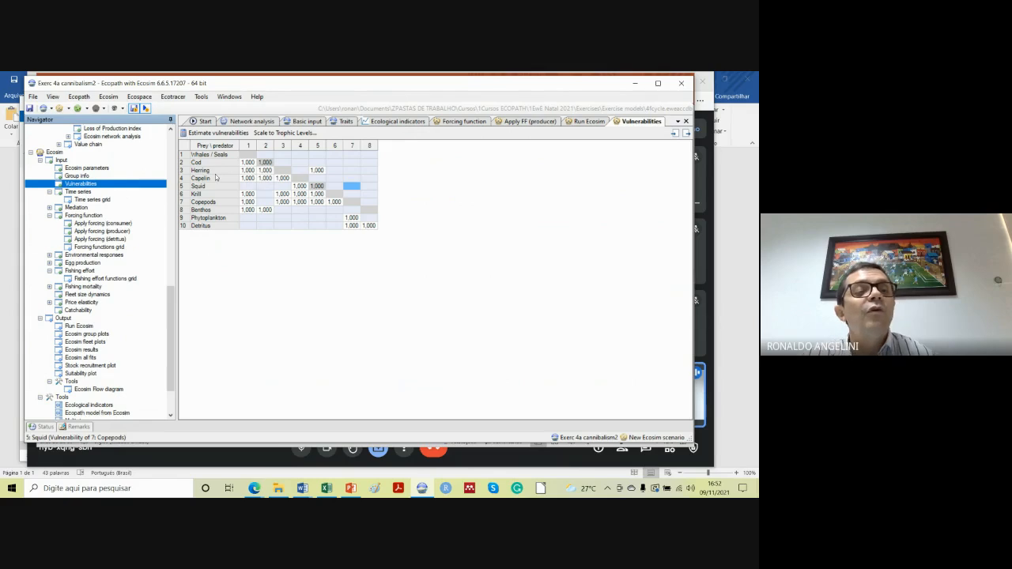
click(83, 192)
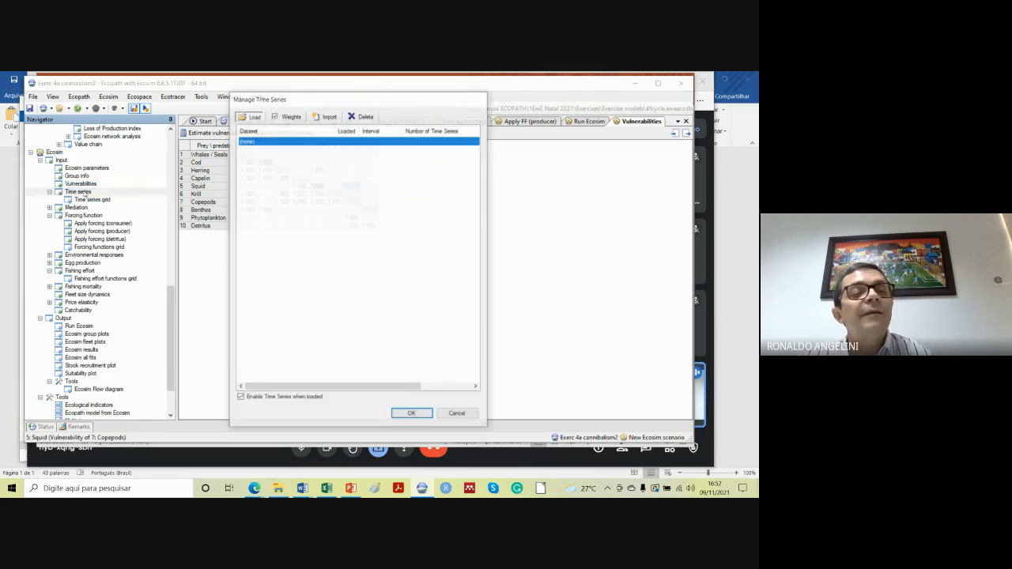
click(448, 415)
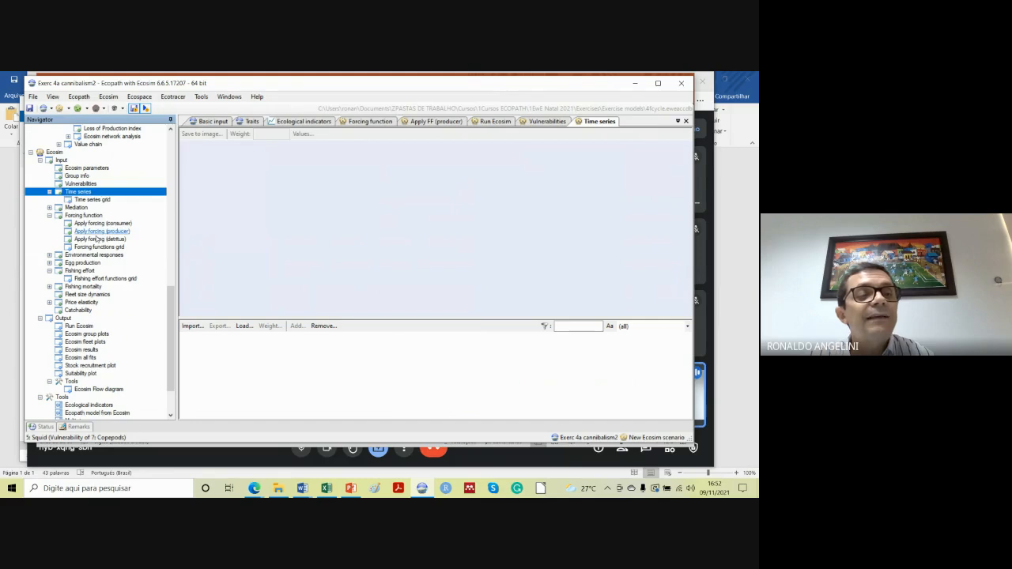
click(85, 326)
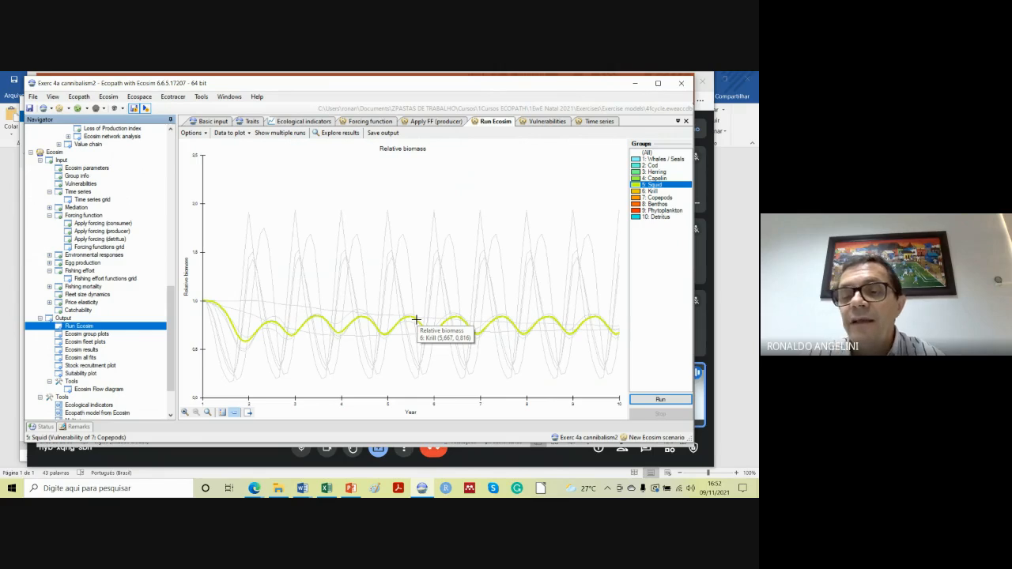
Switch to the 6 Ecosim2021.pptx presentation in PowerPoint and view the Monte Carlo results slide 38 and the vulnerability values slide 20.
click(350, 487)
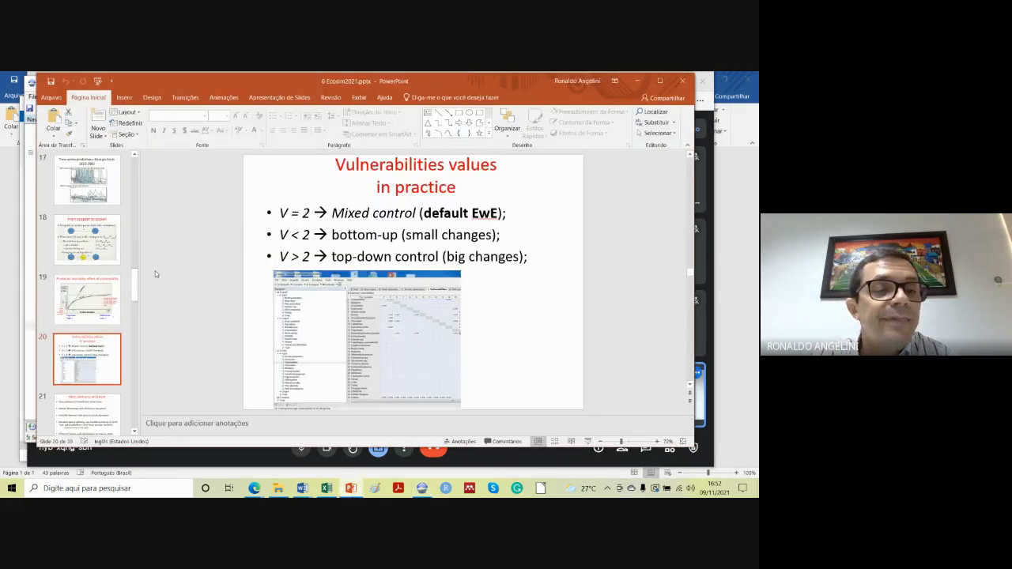
scroll(135, 278, down, 3)
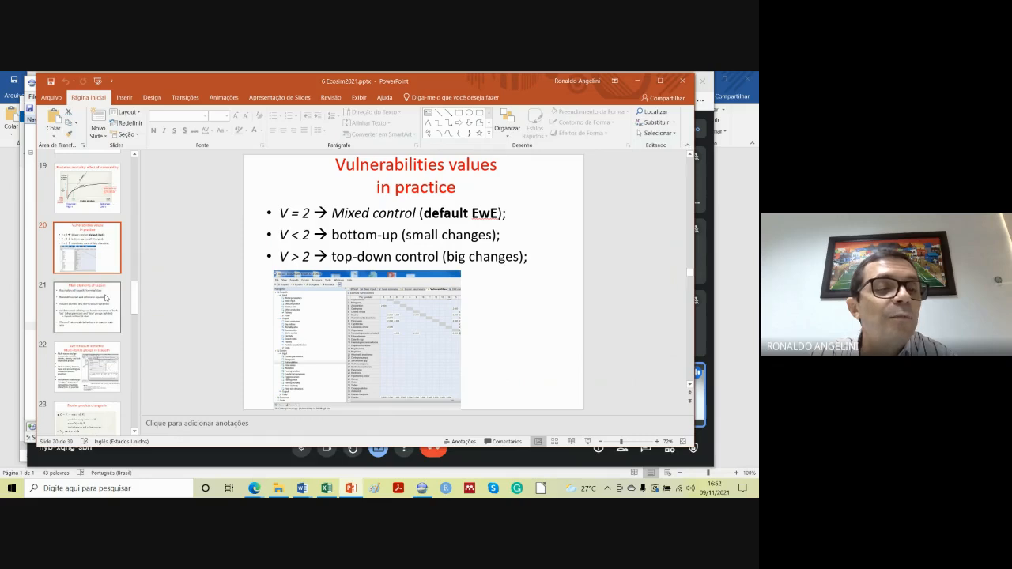
drag(135, 310, 115, 421)
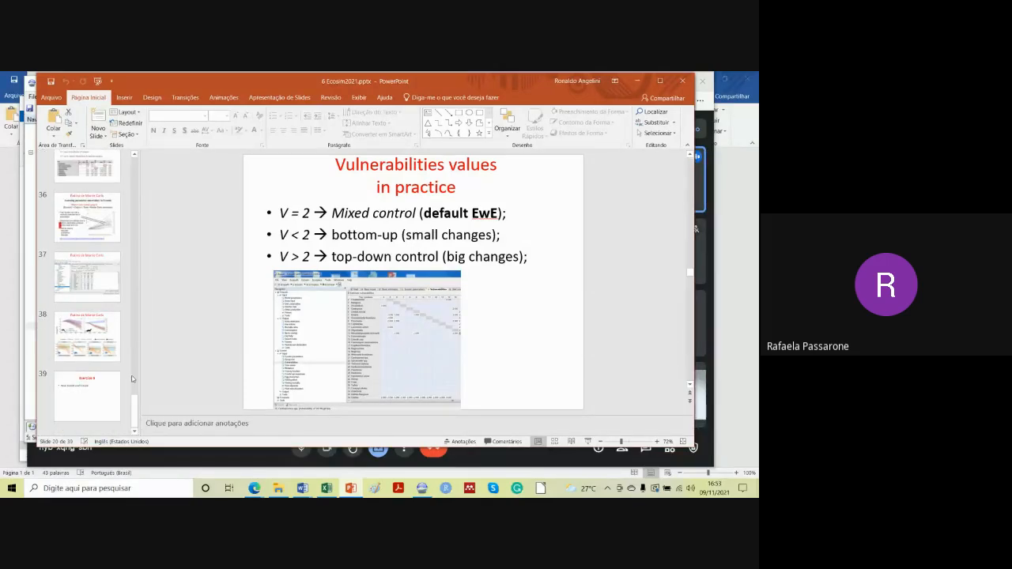
click(108, 350)
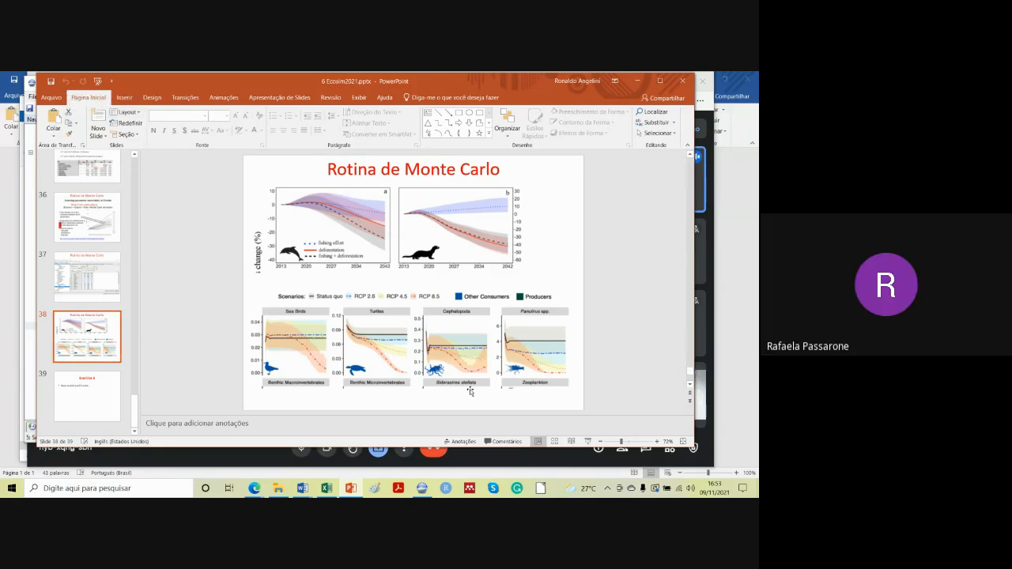
scroll(136, 192, up, 10)
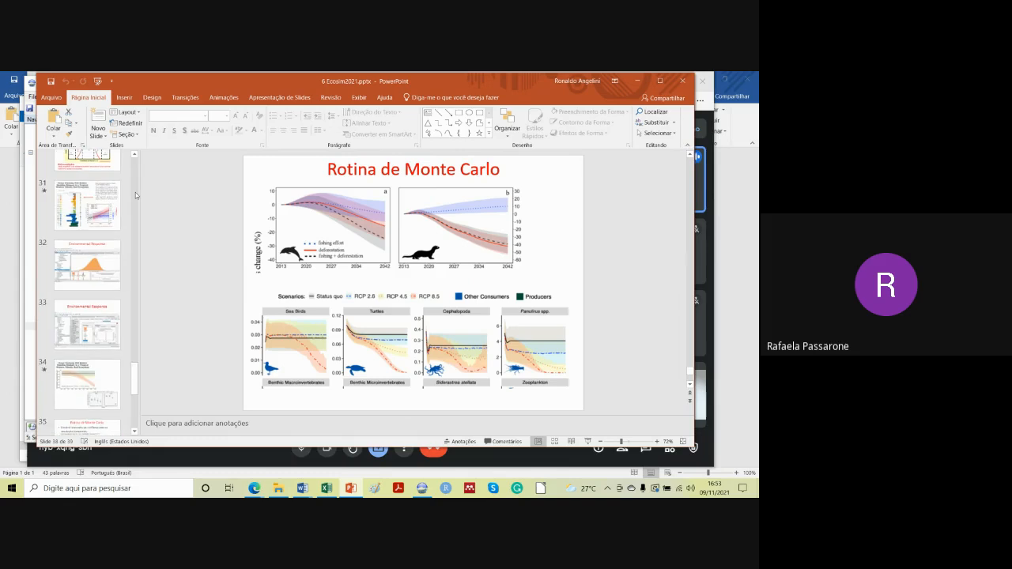
scroll(135, 192, up, 10)
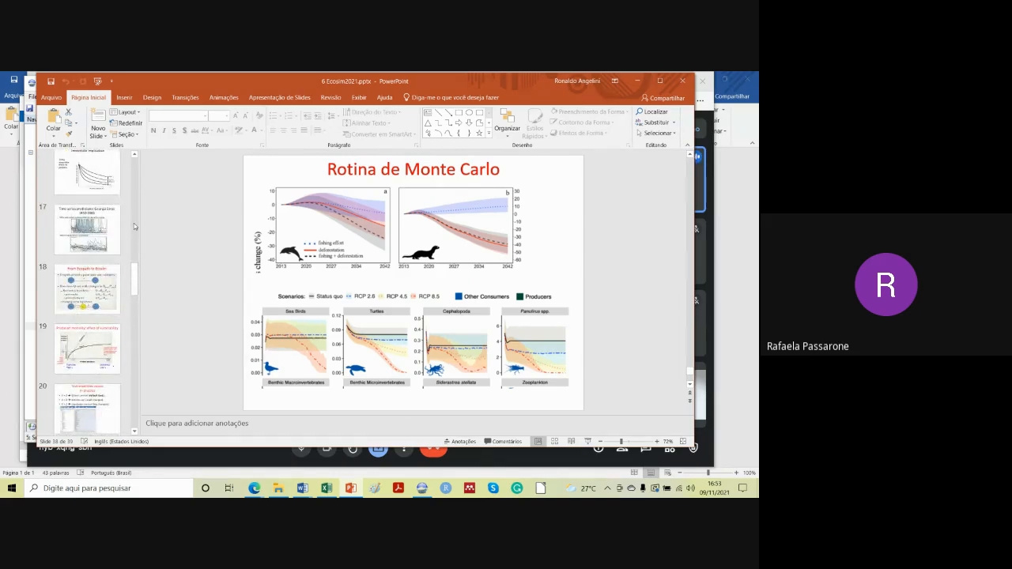
click(97, 399)
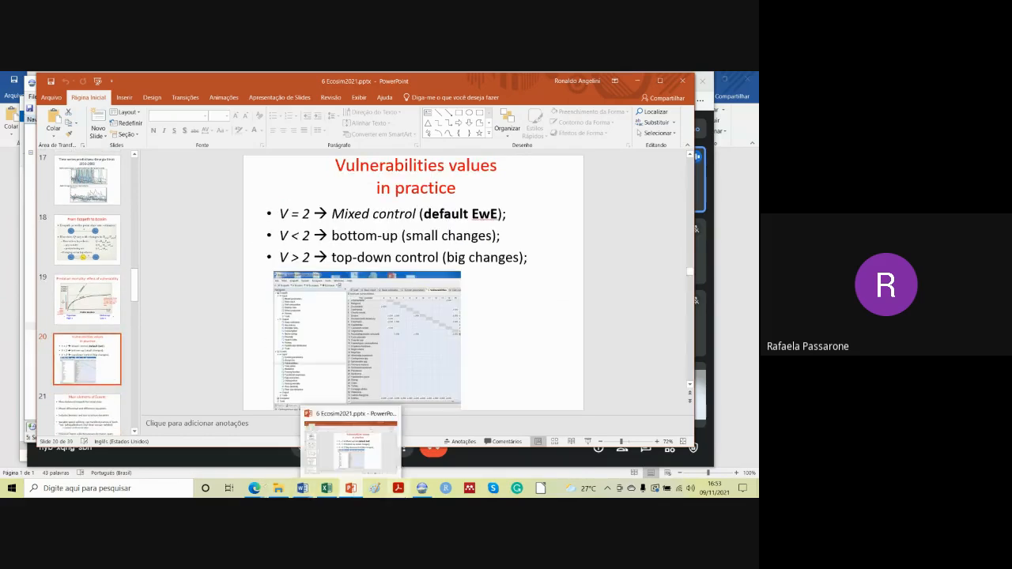
Switch back to Ecopath with Ecosim and add Forcing shape 1 to Phytoplankton's production rate alongside Forcing shape 2.
click(423, 490)
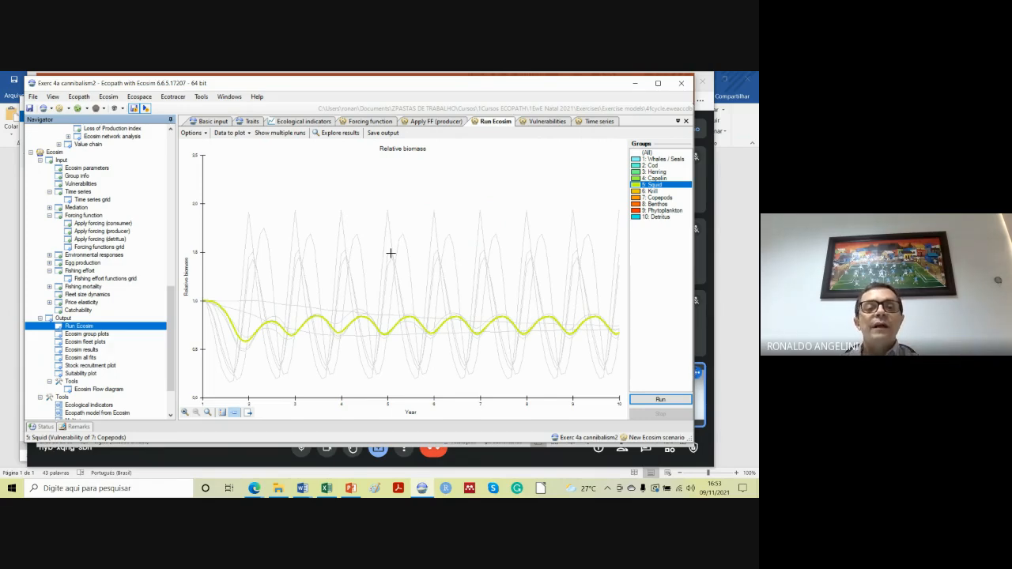
click(83, 215)
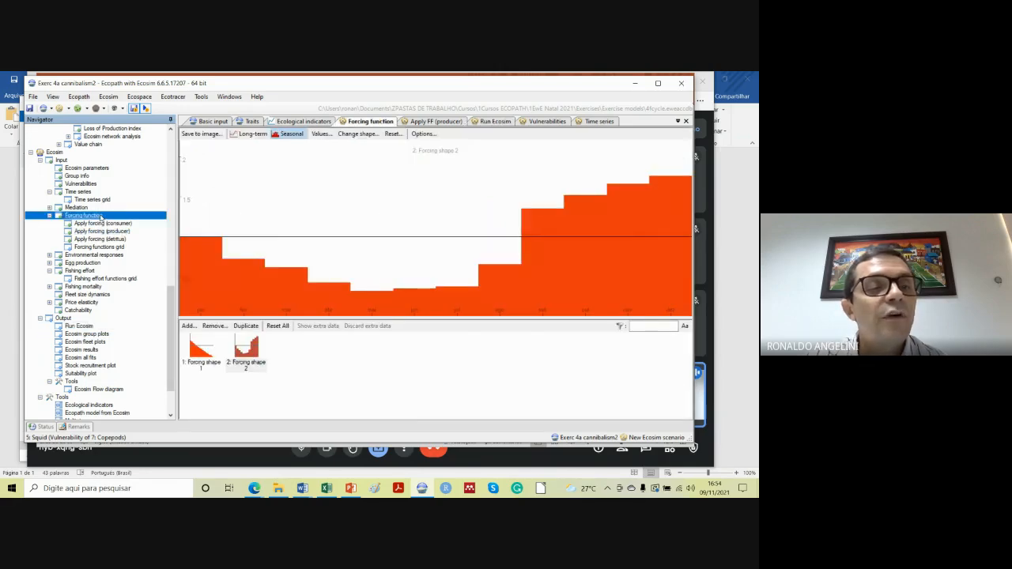
click(101, 231)
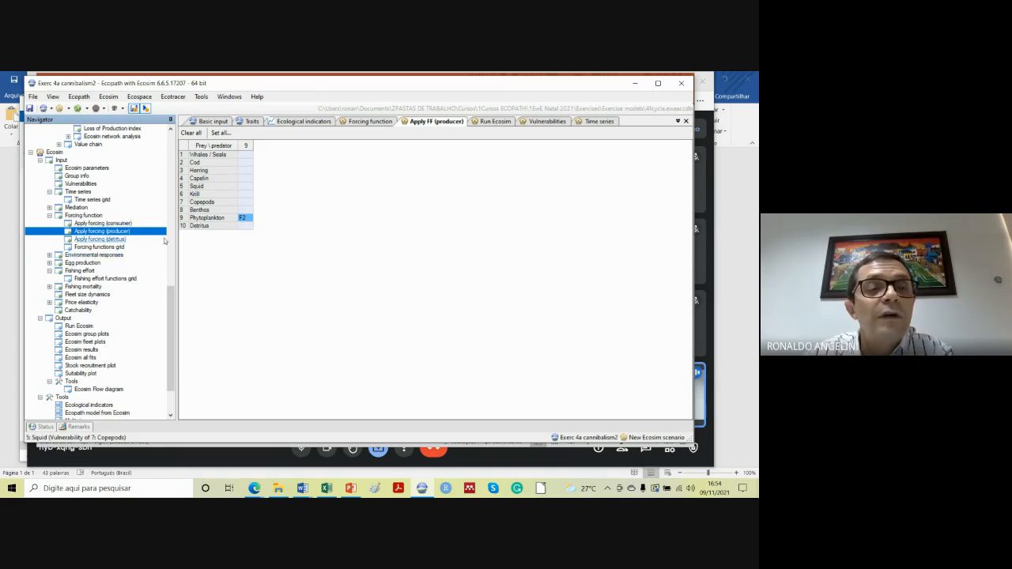
click(245, 219)
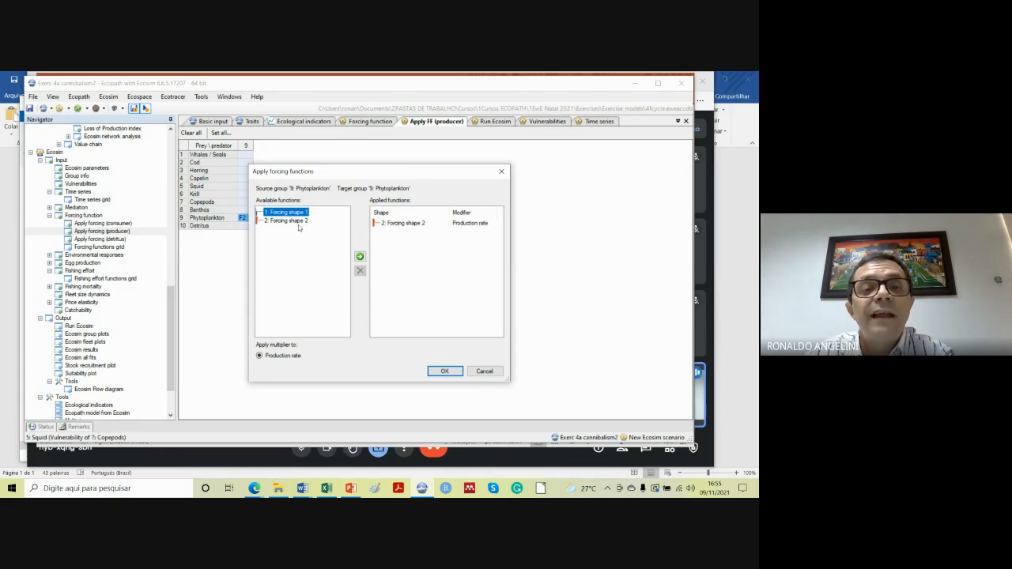
click(300, 225)
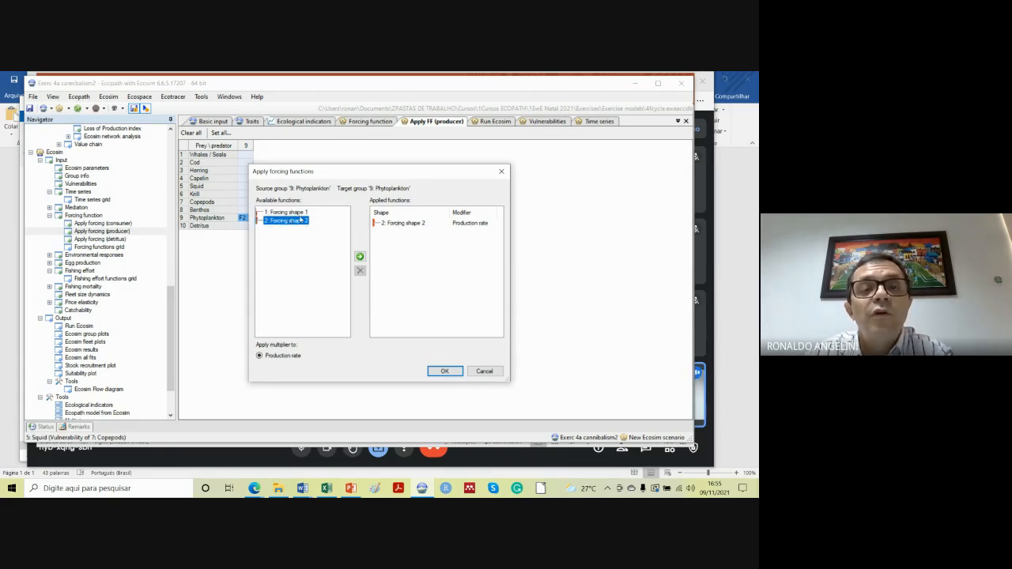
click(299, 213)
click(360, 256)
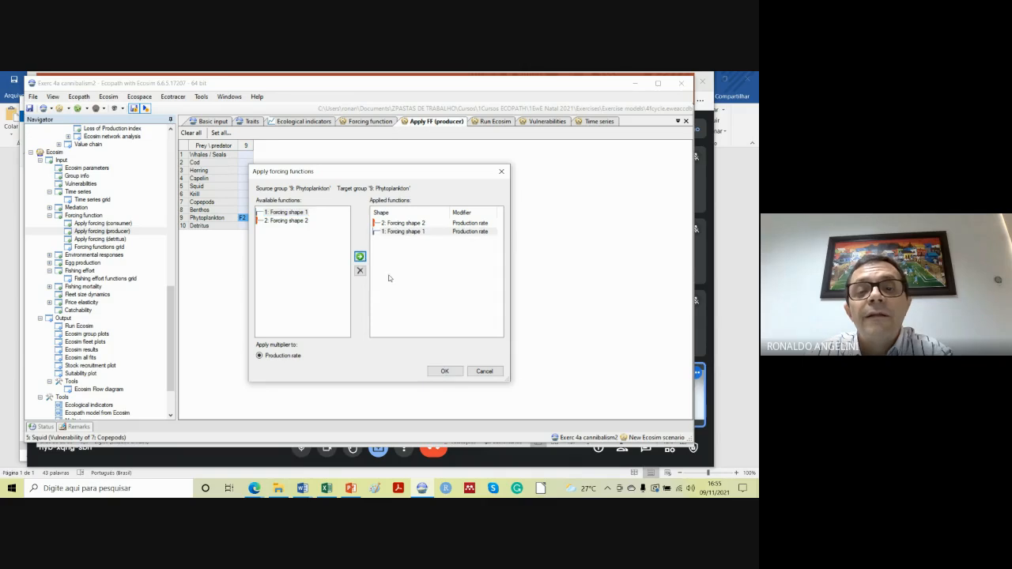
click(444, 372)
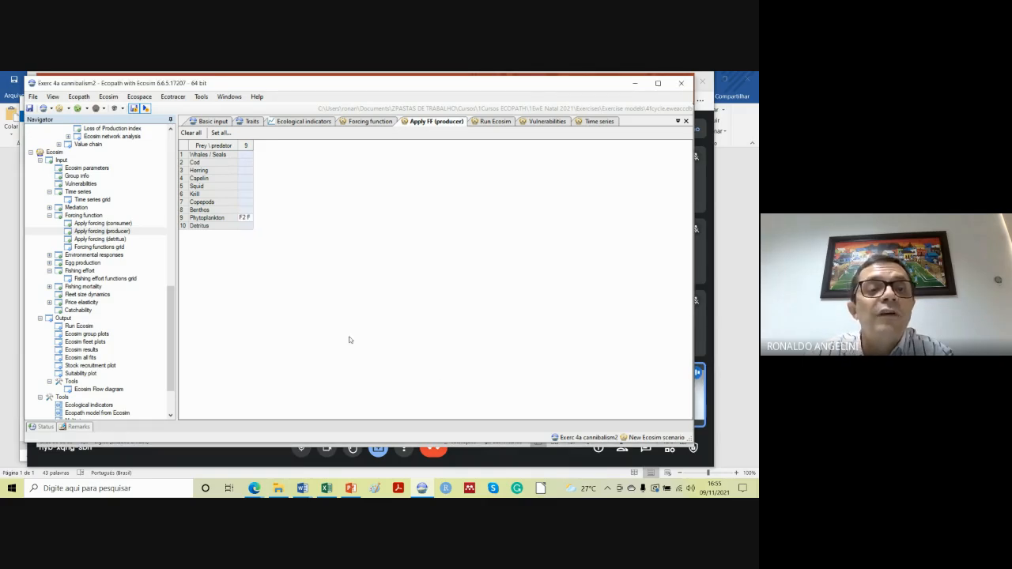
click(255, 210)
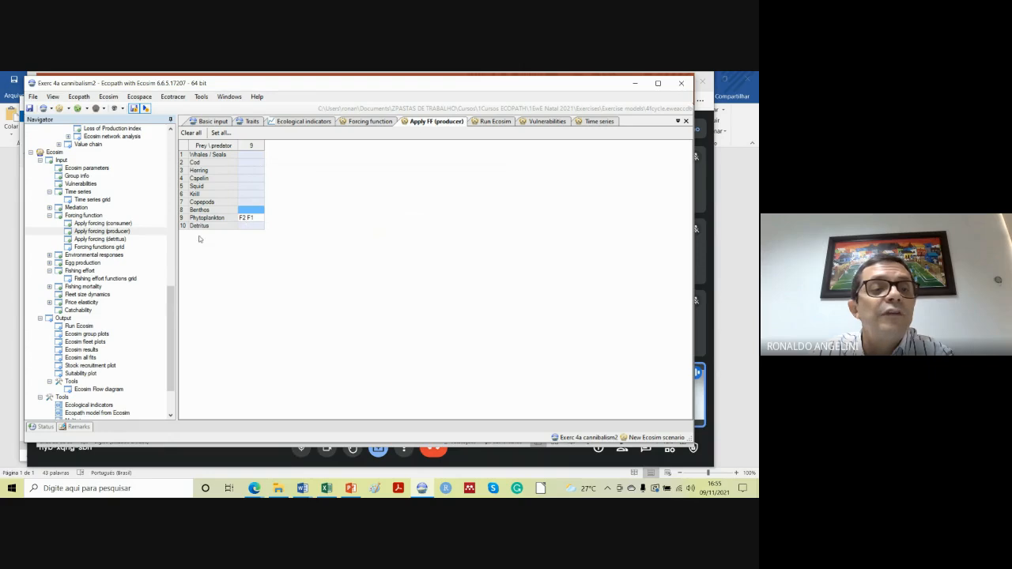
Run Ecosim with both forcing shapes applied to Phytoplankton and examine the relative biomass of all groups.
click(79, 326)
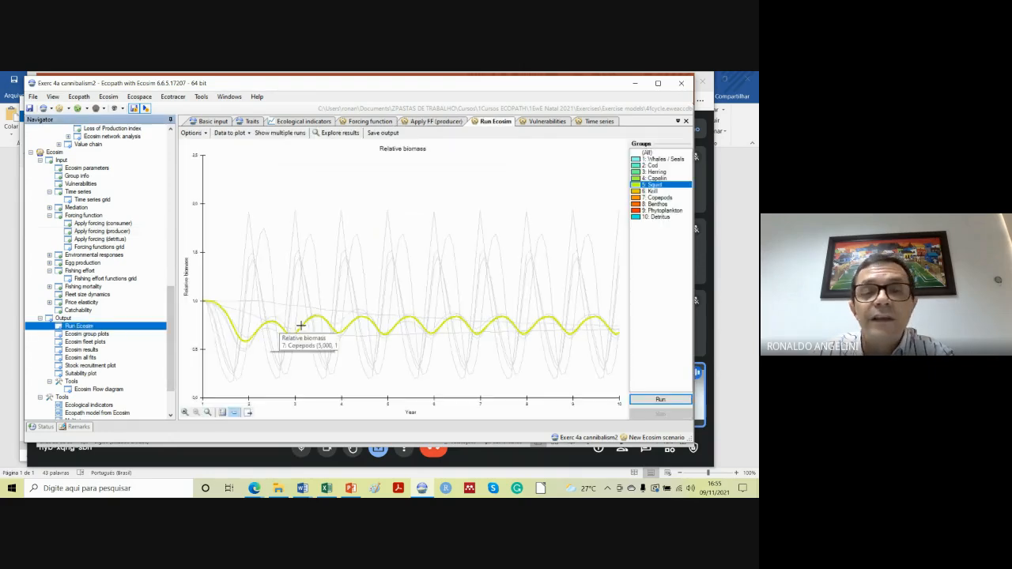
click(650, 399)
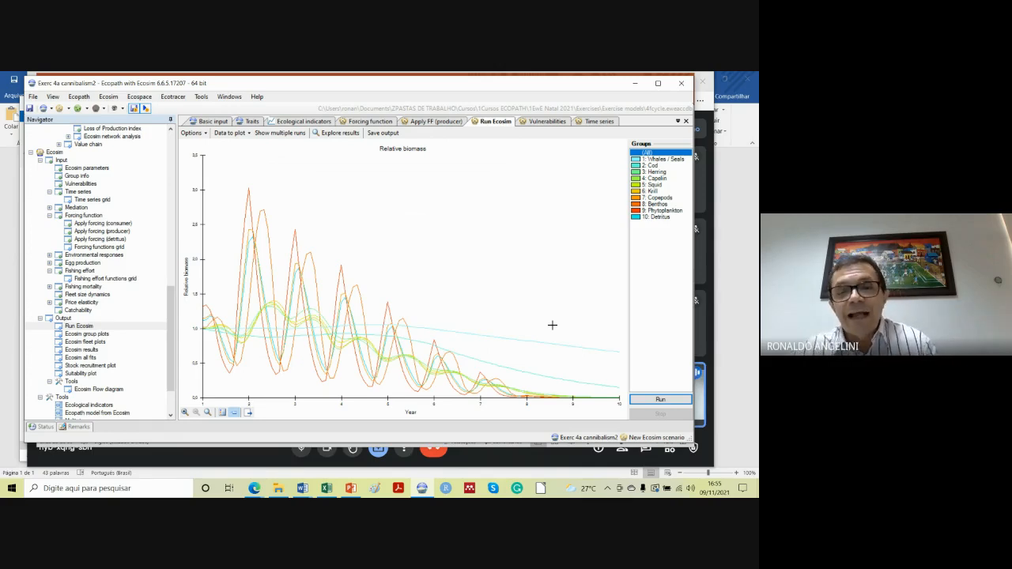
mouse_move(610, 393)
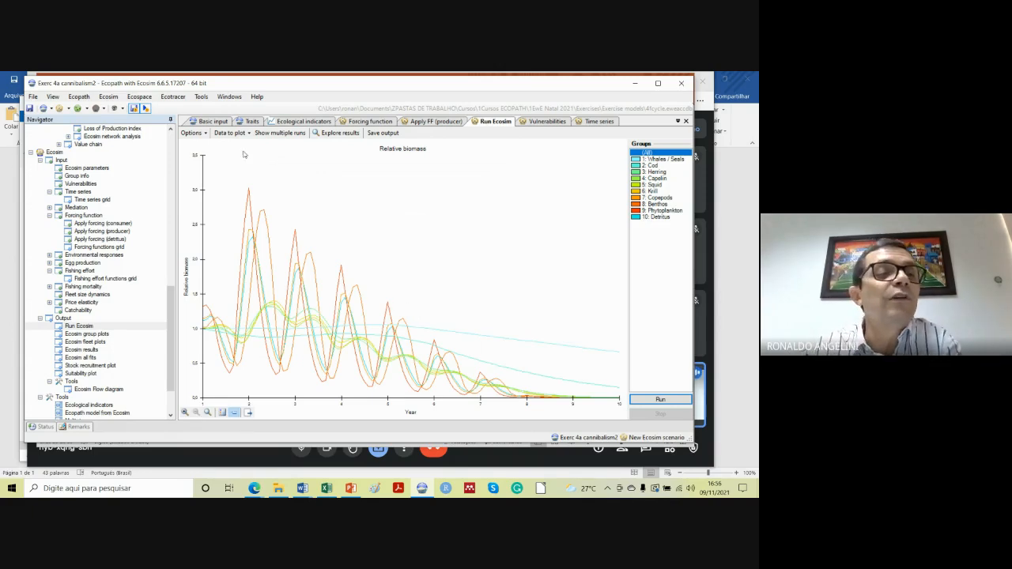
Set the vulnerability of every prey–predator interaction in the Vulnerabilities table to 2.
double_click(92, 184)
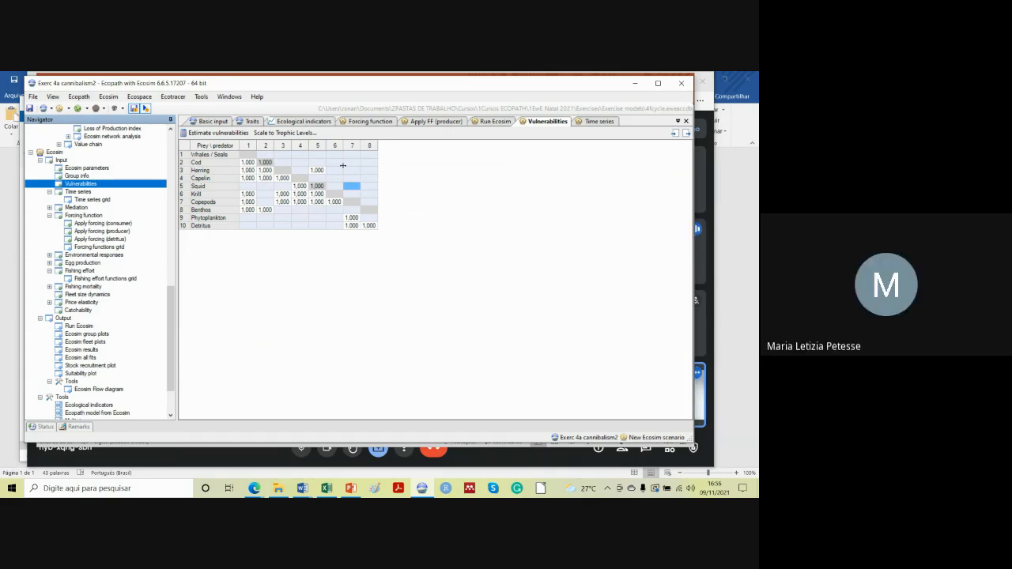
click(186, 147)
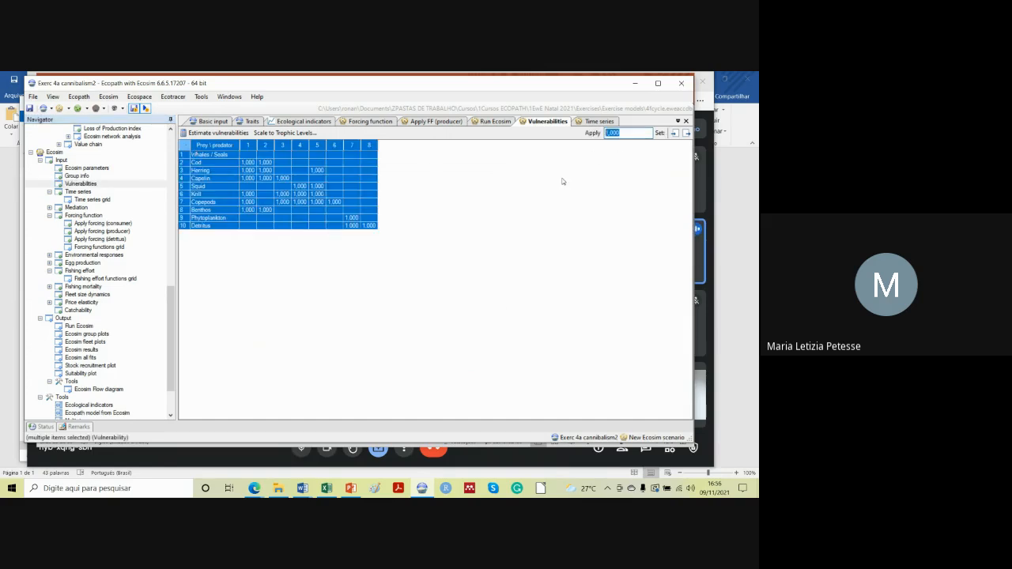
text(2)
key(Return)
click(300, 163)
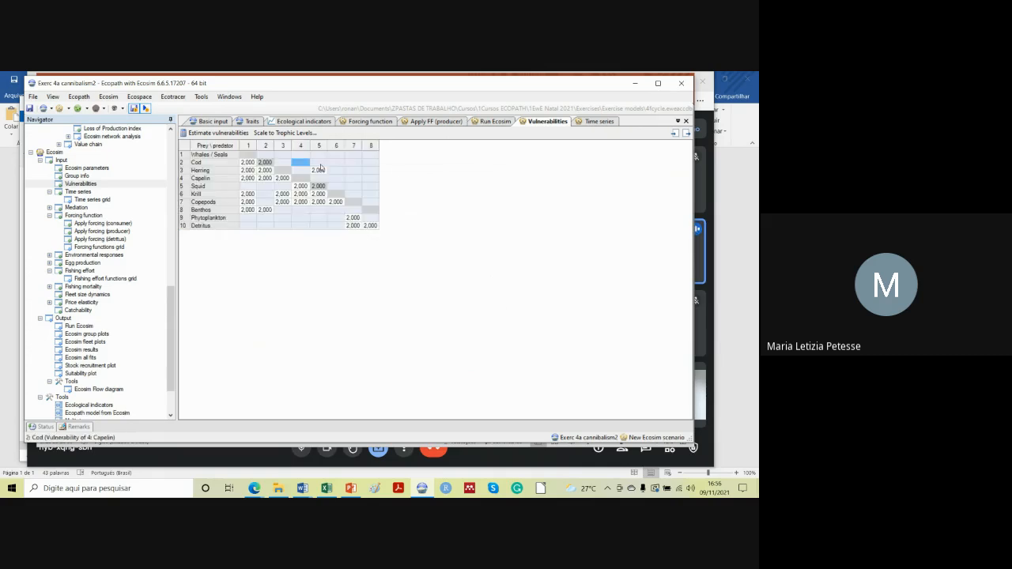
Remove Forcing shape 2 and Forcing shape 1 from the functions applied to Phytoplankton as a producer.
click(111, 223)
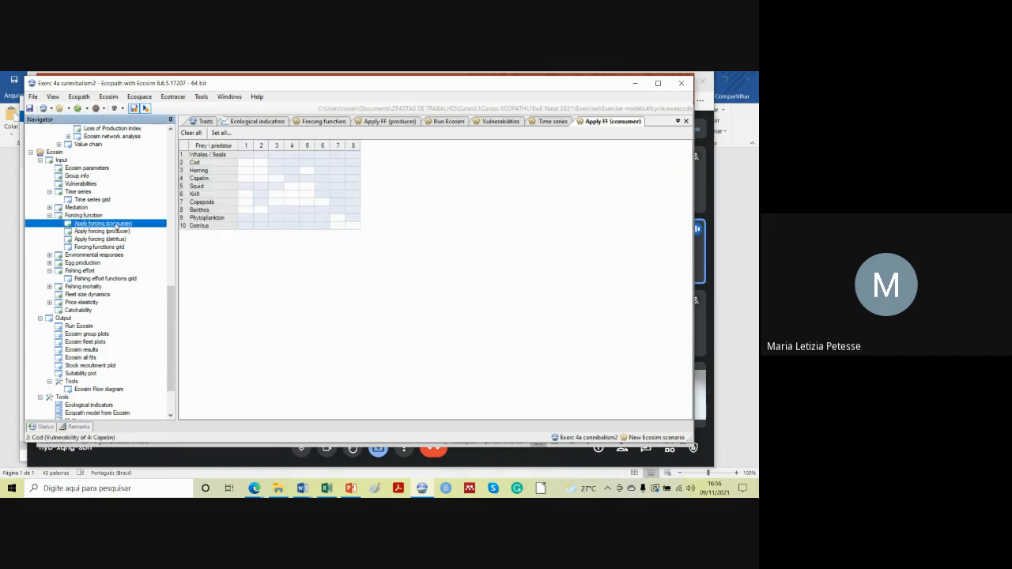
click(116, 231)
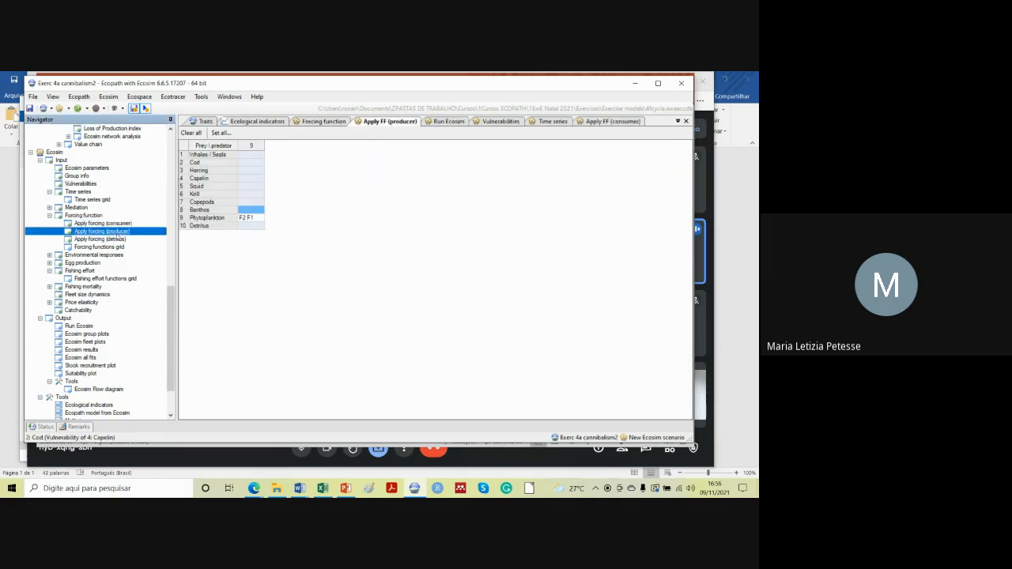
double_click(257, 219)
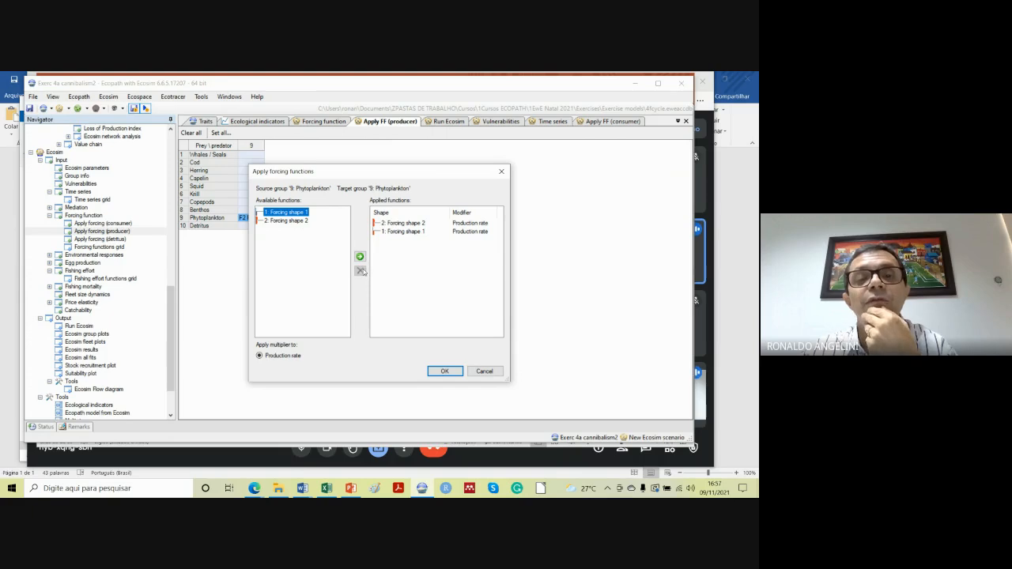
click(403, 225)
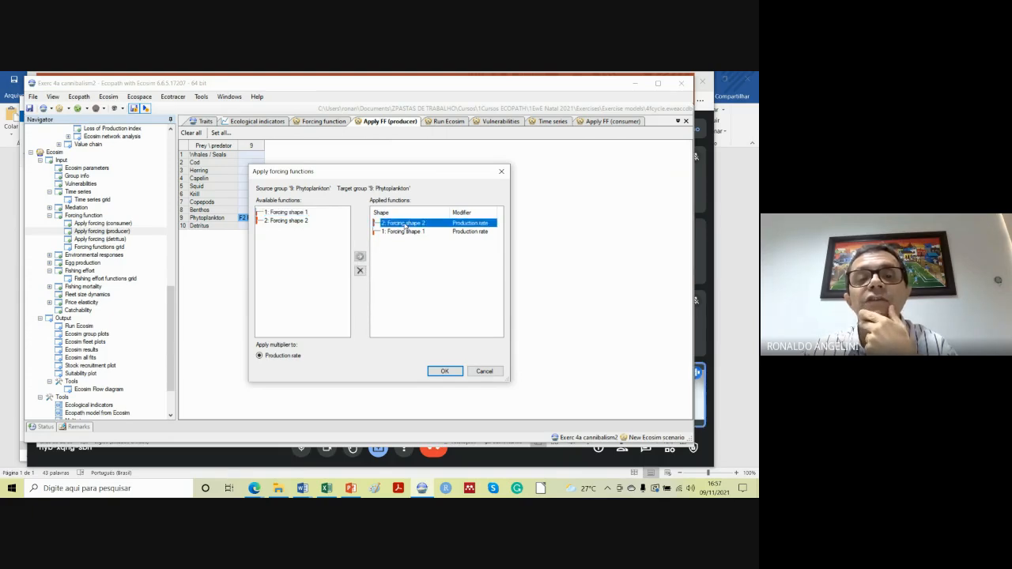
click(360, 271)
click(417, 225)
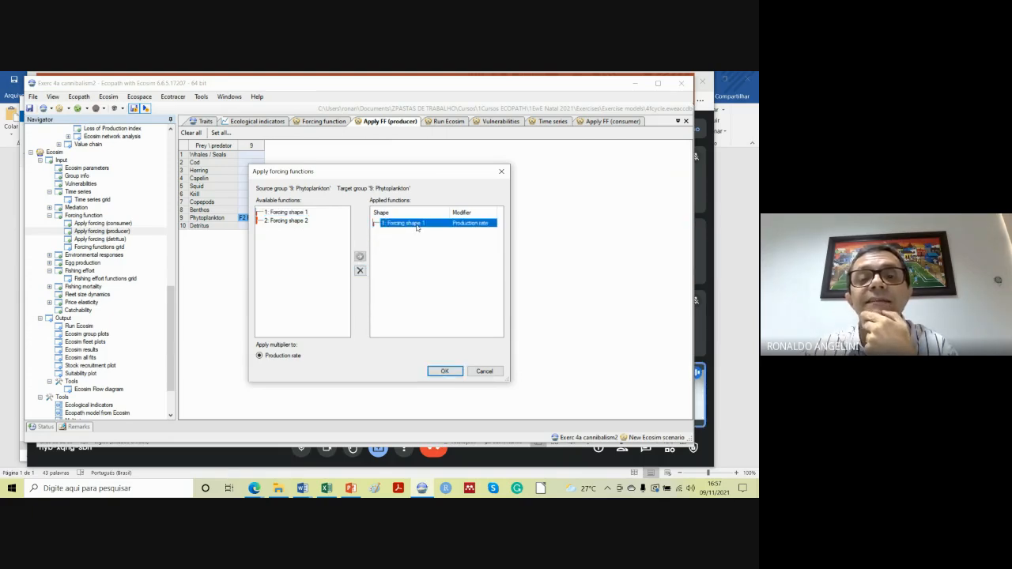
click(359, 271)
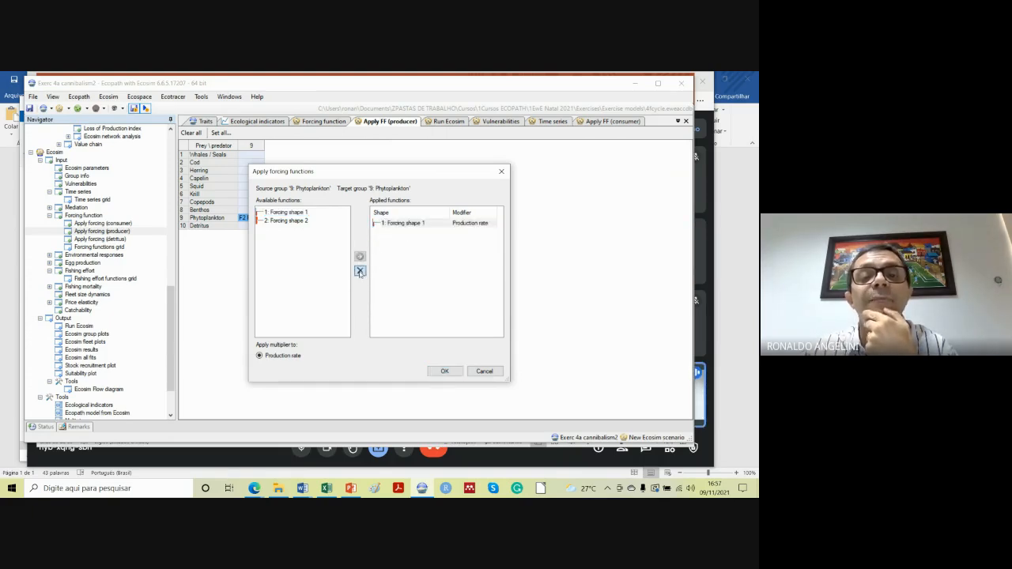
click(442, 372)
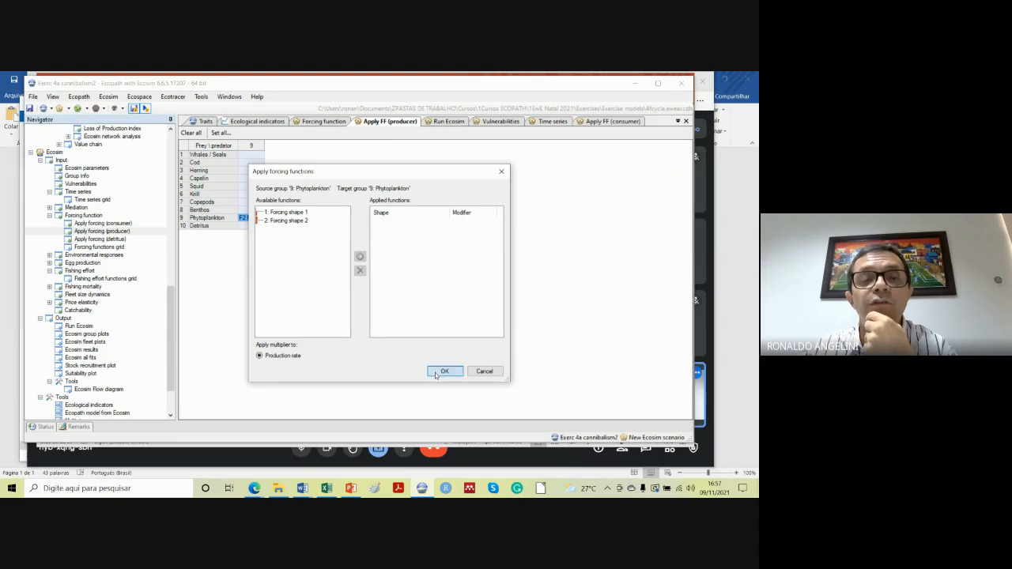
Scale the prey–predator vulnerabilities to trophic levels, with a lowest vulnerability of 1.200 and a highest of 10.000.
click(93, 216)
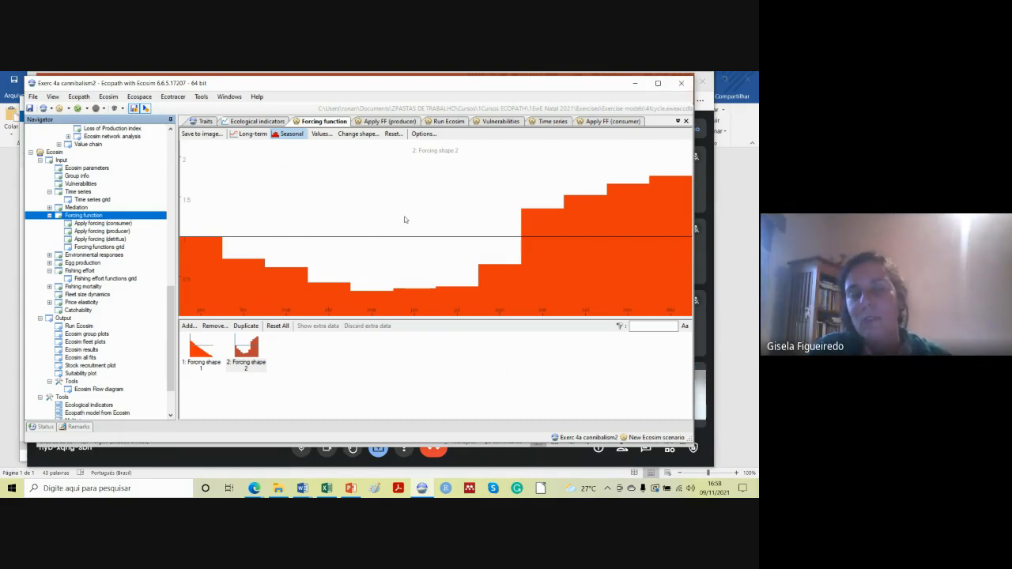
click(87, 185)
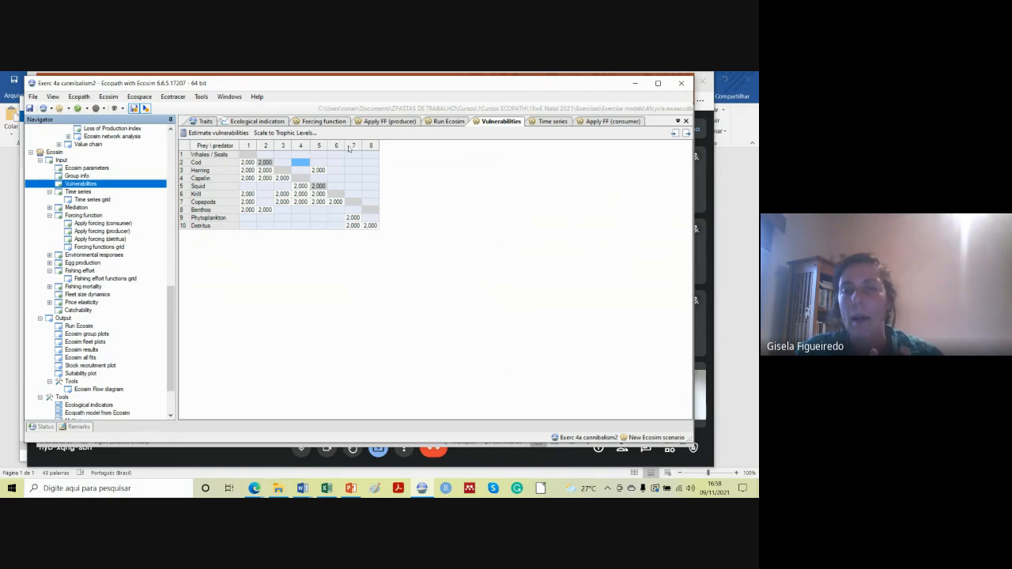
click(301, 134)
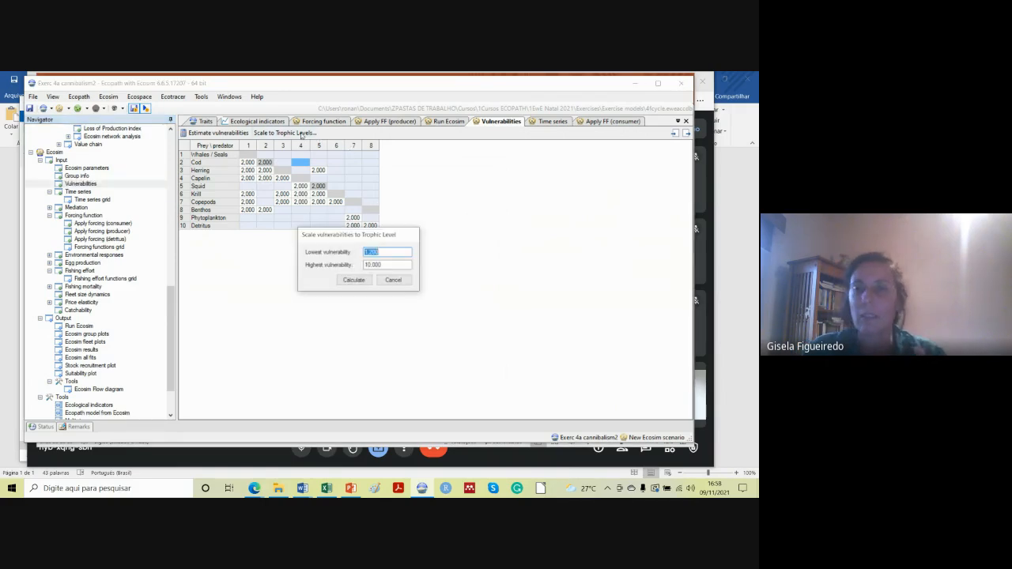
click(355, 281)
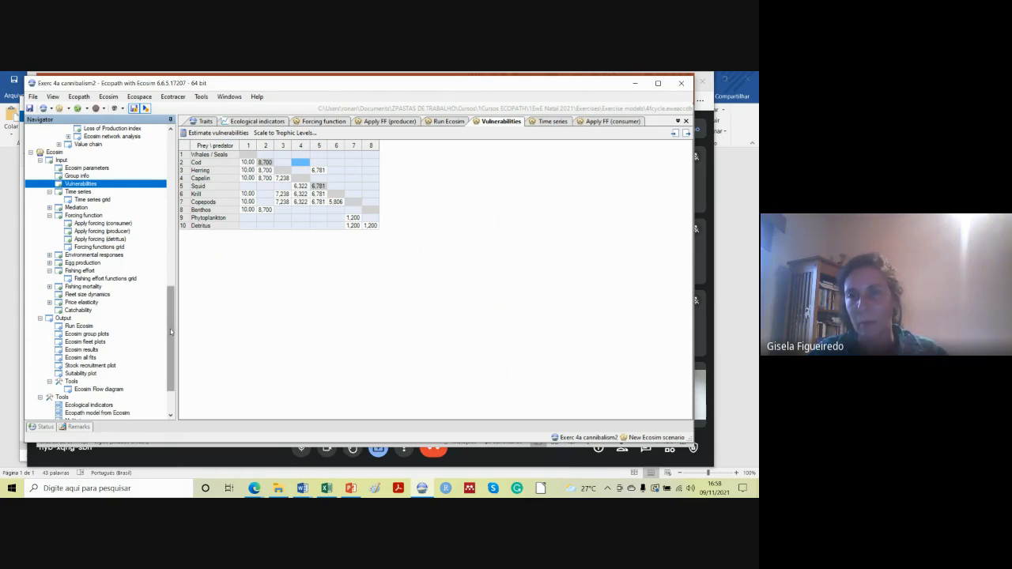
Run Ecosim with the trophic-level-scaled vulnerabilities and examine the relative biomass of all groups.
drag(170, 329, 172, 340)
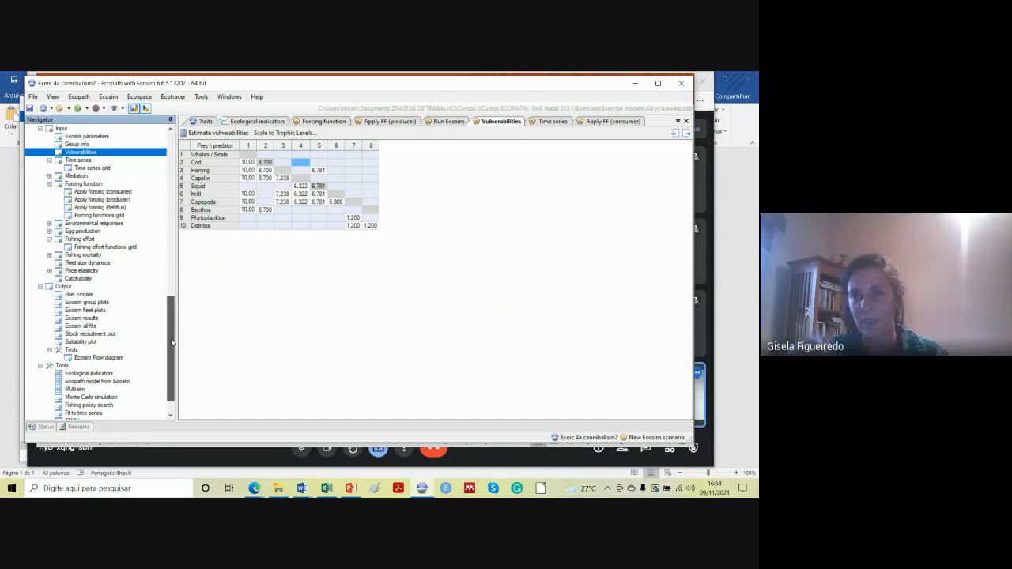
click(79, 294)
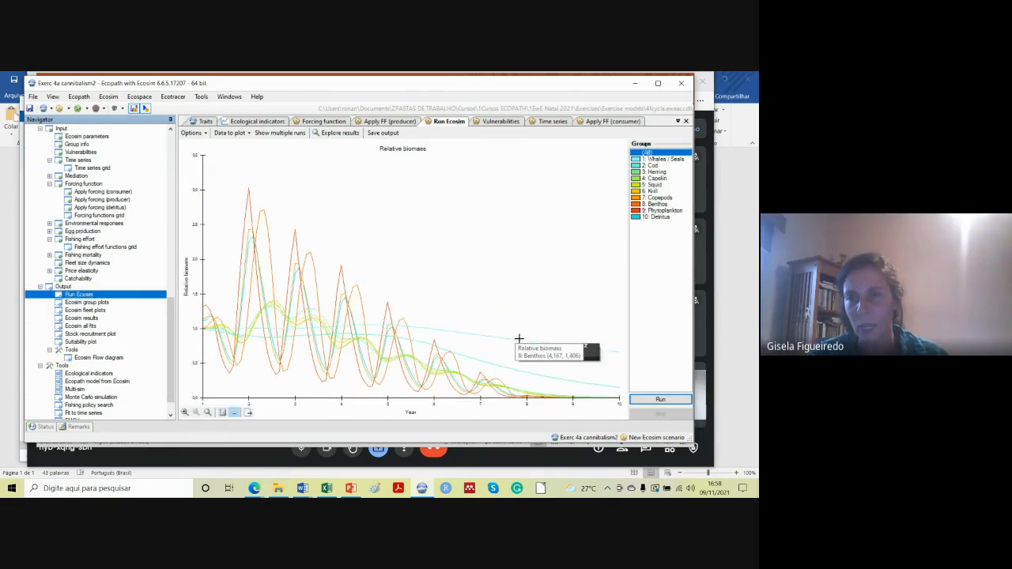
click(646, 401)
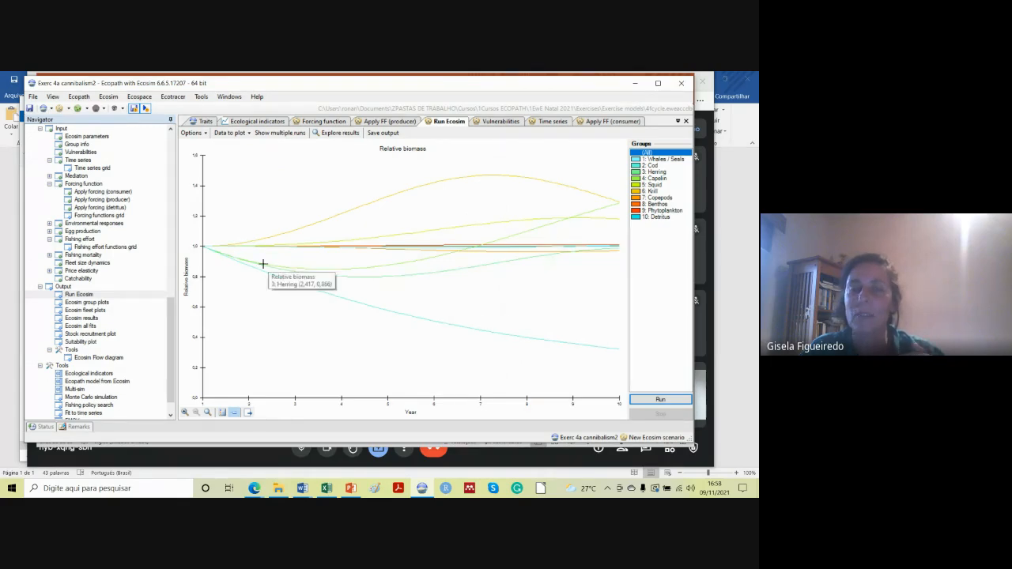
Switch to the 6 Ecosim2021.pptx presentation in PowerPoint and examine the consumption equations on slide 14, "Predicting consumption".
click(348, 491)
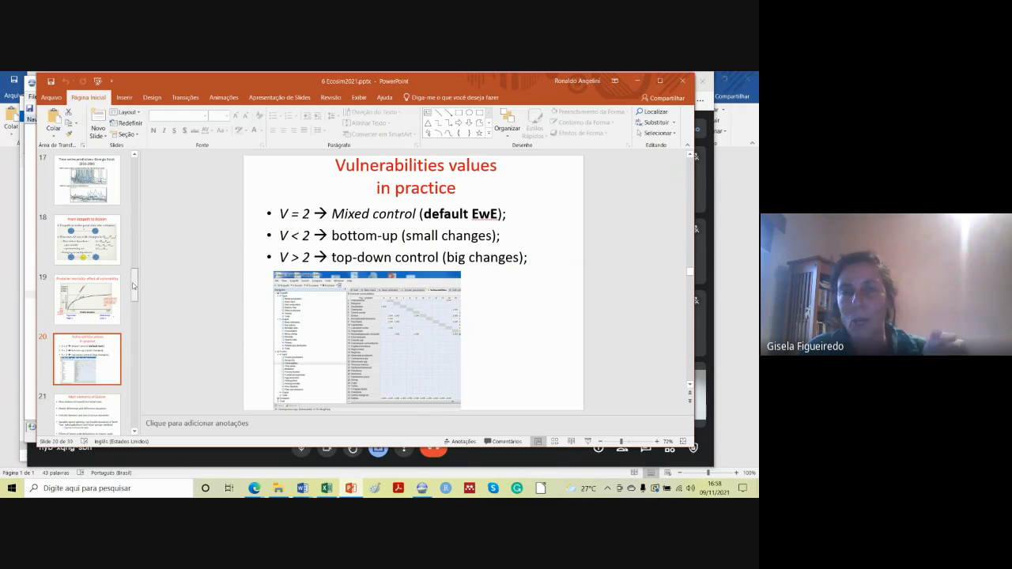
drag(133, 284, 143, 257)
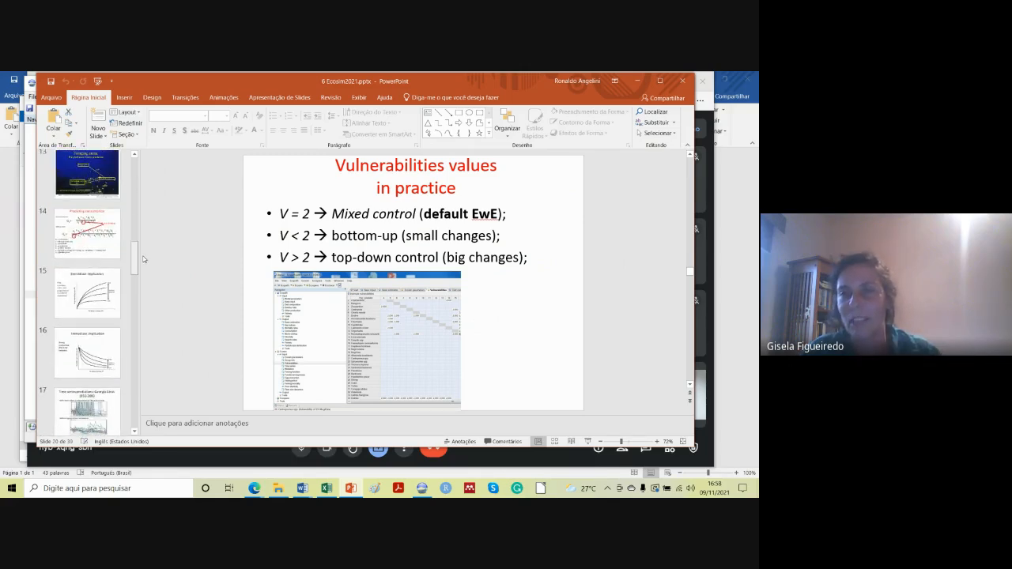
click(99, 242)
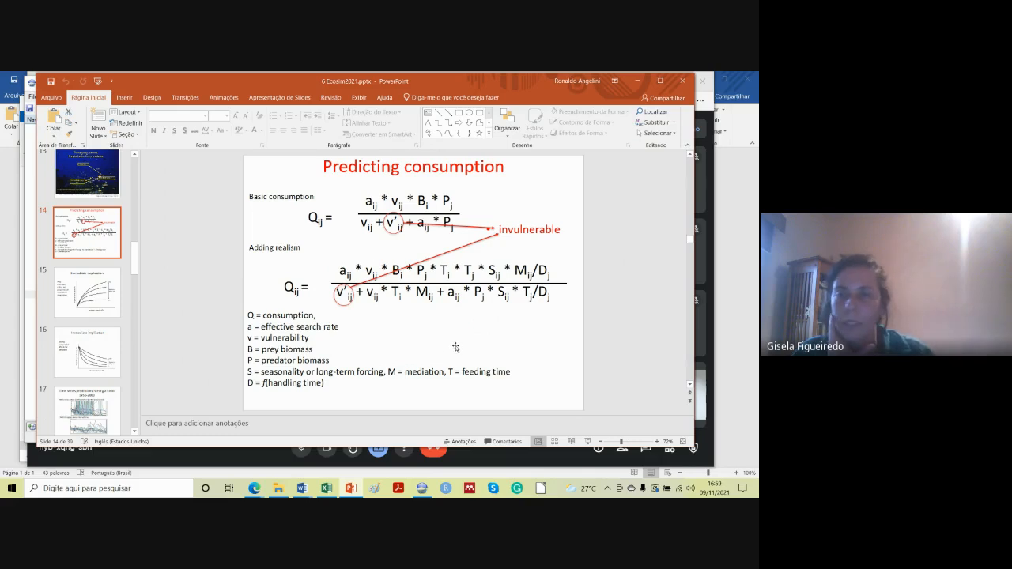
click(566, 373)
click(580, 408)
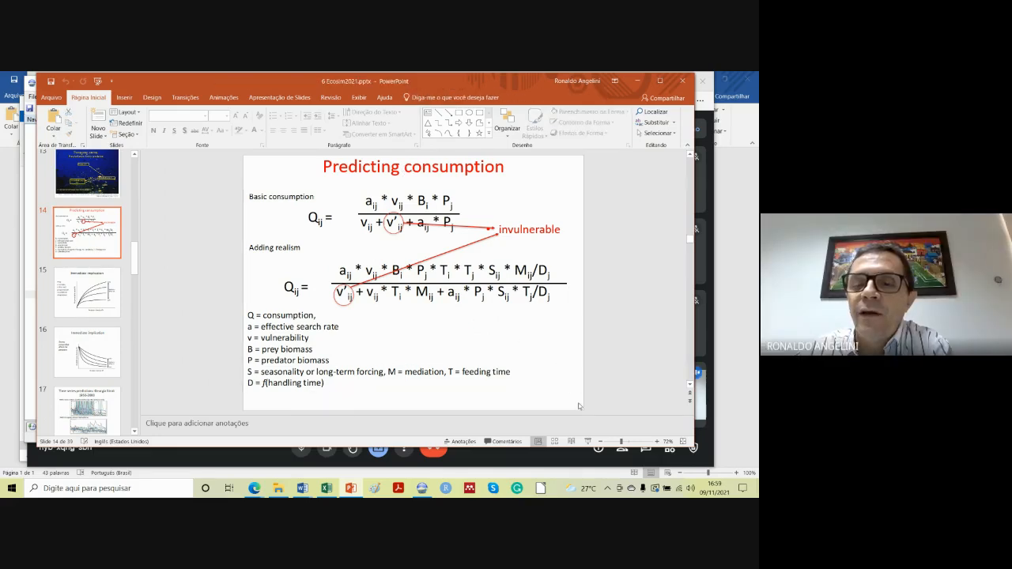